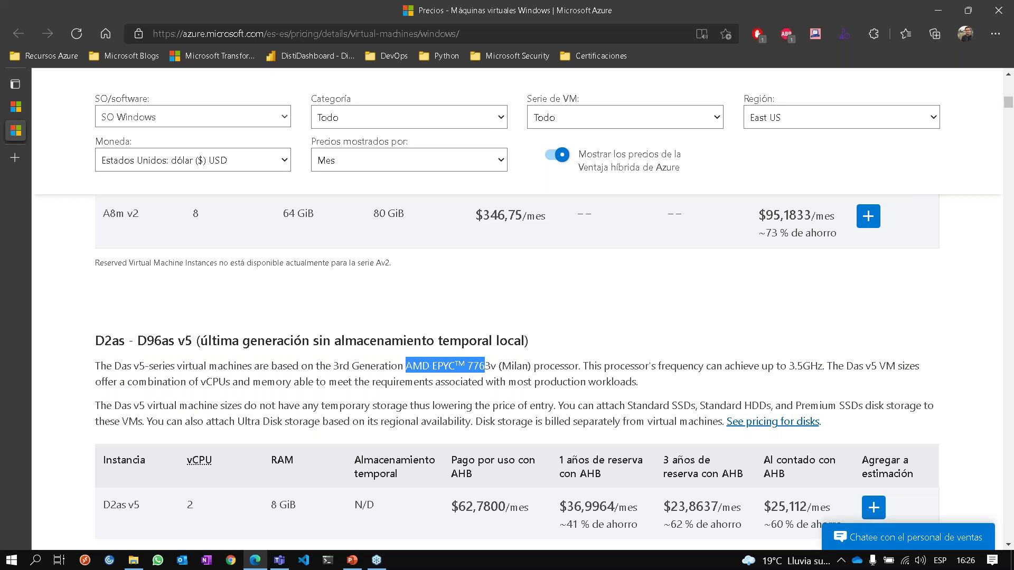
Find the D2as v5 section and select the processor name 'AMD EPYC™ 7763v'.
scroll(518, 370, "up", 7)
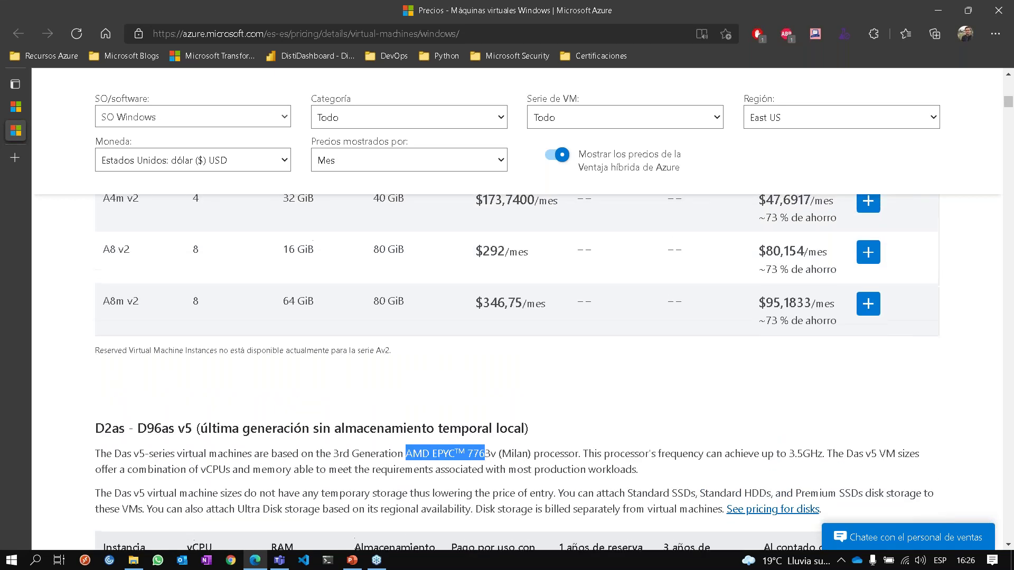
scroll(518, 369, "up", 11)
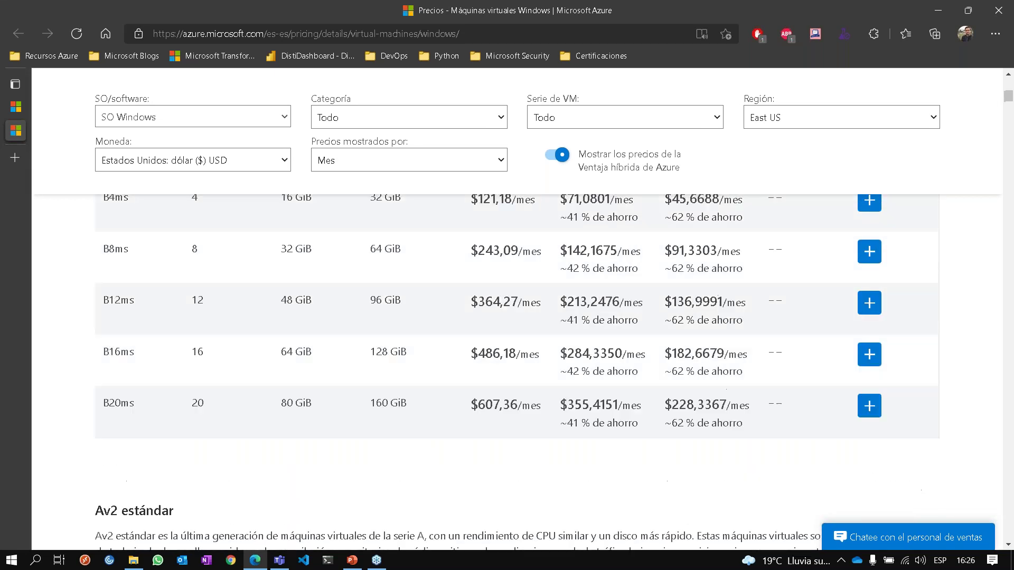
scroll(518, 370, "up", 6)
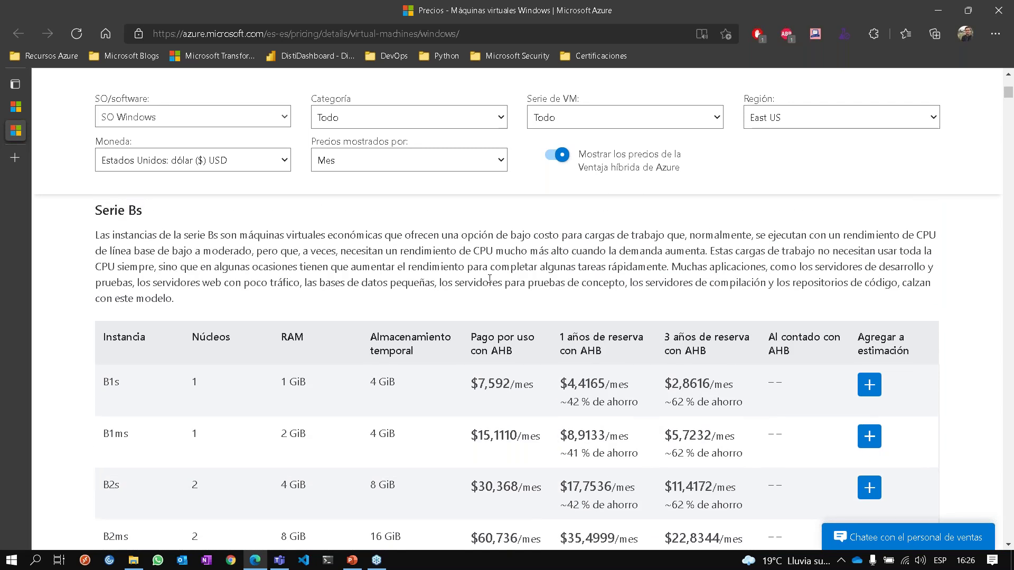
scroll(518, 369, "down", 2)
scroll(419, 420, "down", 10)
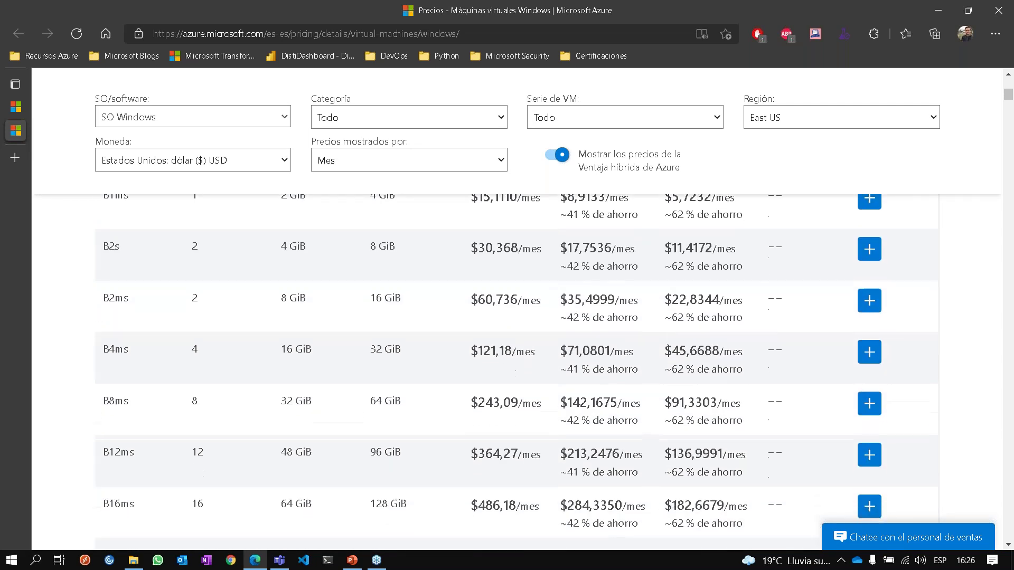
scroll(419, 421, "down", 8)
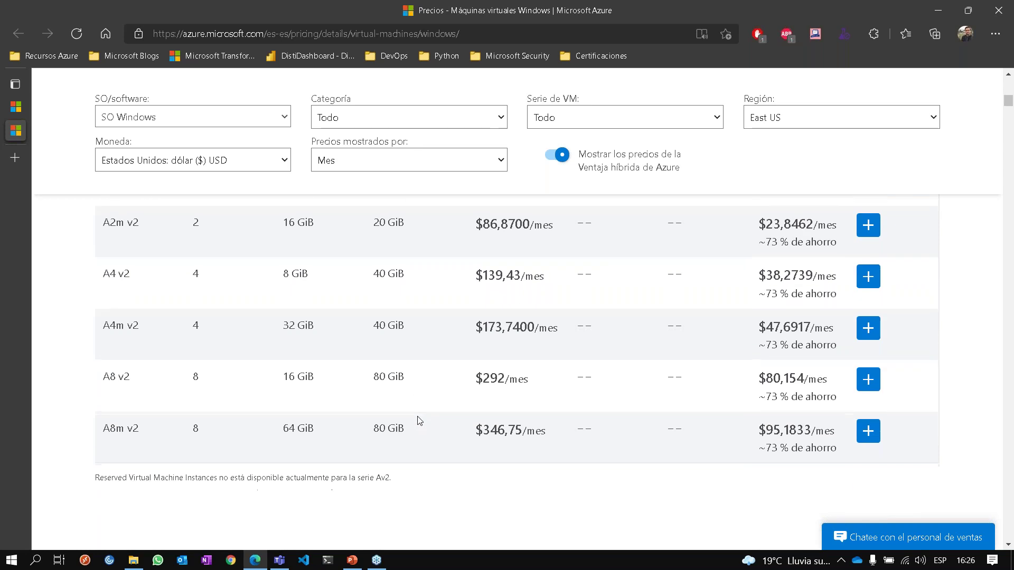
scroll(327, 422, "up", 2)
scroll(327, 422, "down", 2)
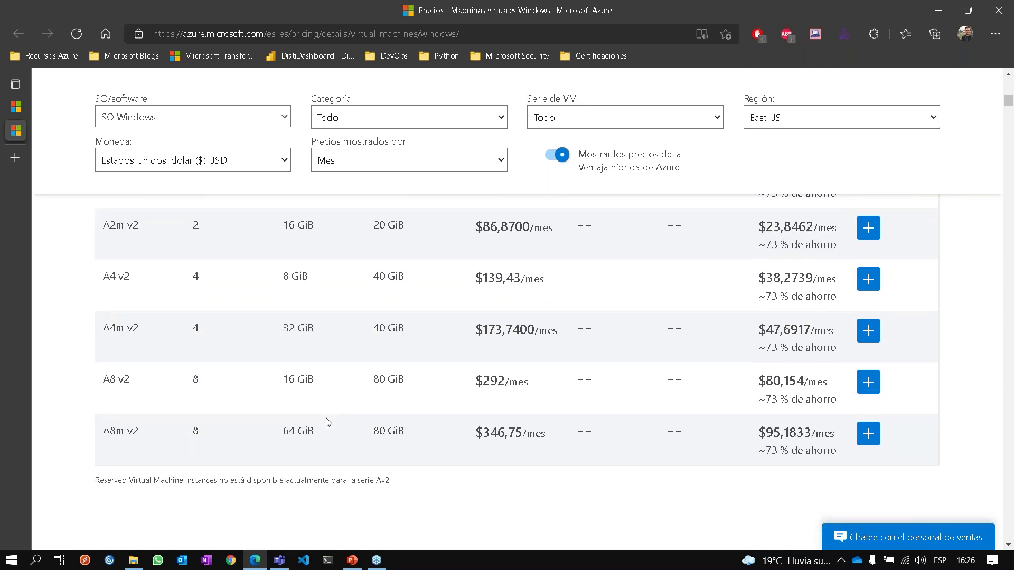
scroll(327, 422, "up", 6)
scroll(327, 421, "down", 8)
scroll(328, 421, "down", 4)
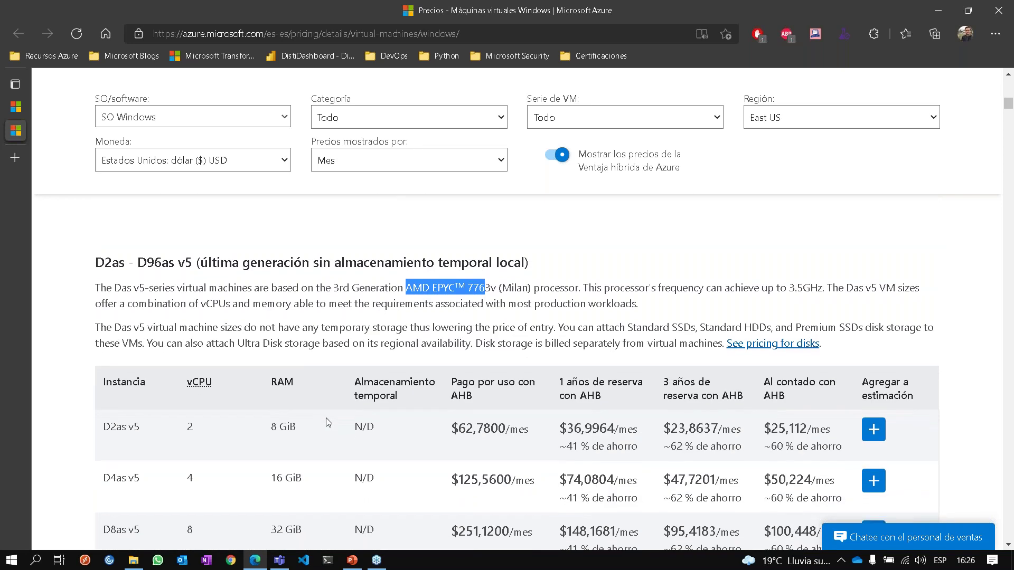
left_click(409, 296)
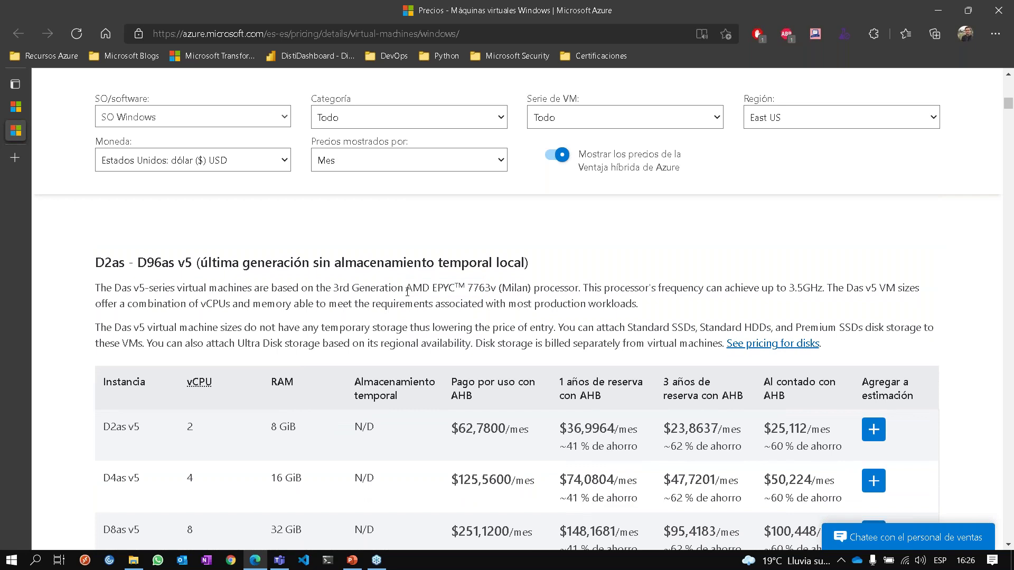
left_click_drag(408, 295, 496, 285)
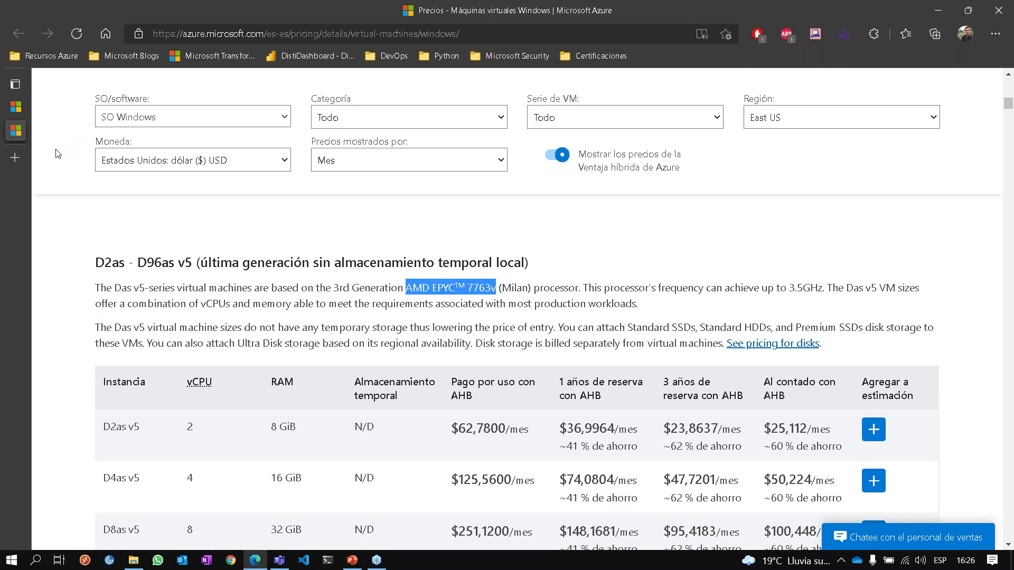
mouse_move(25, 121)
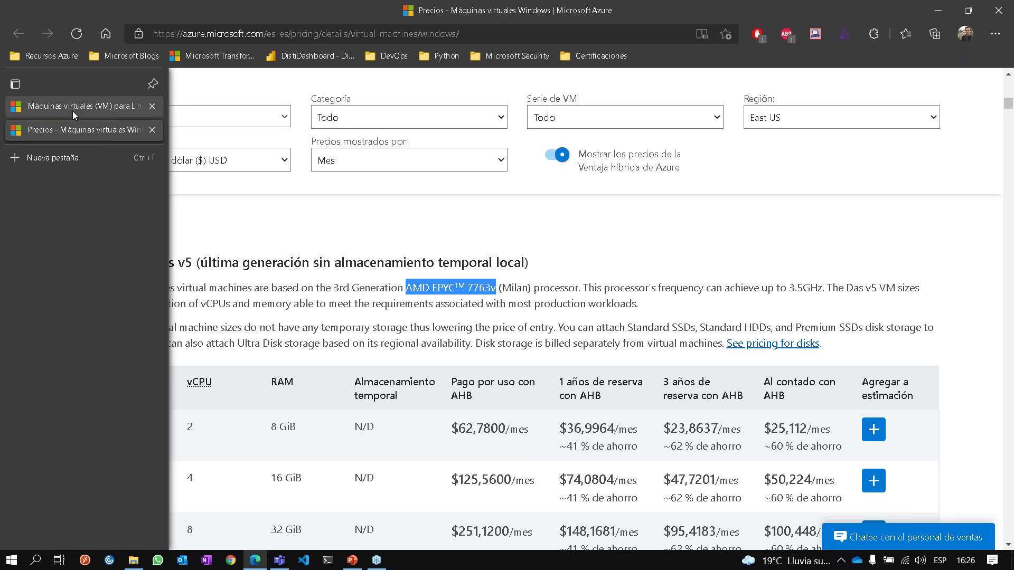
Open the 'calculadora de precios' link from the VM overview page in a new tab.
left_click(73, 112)
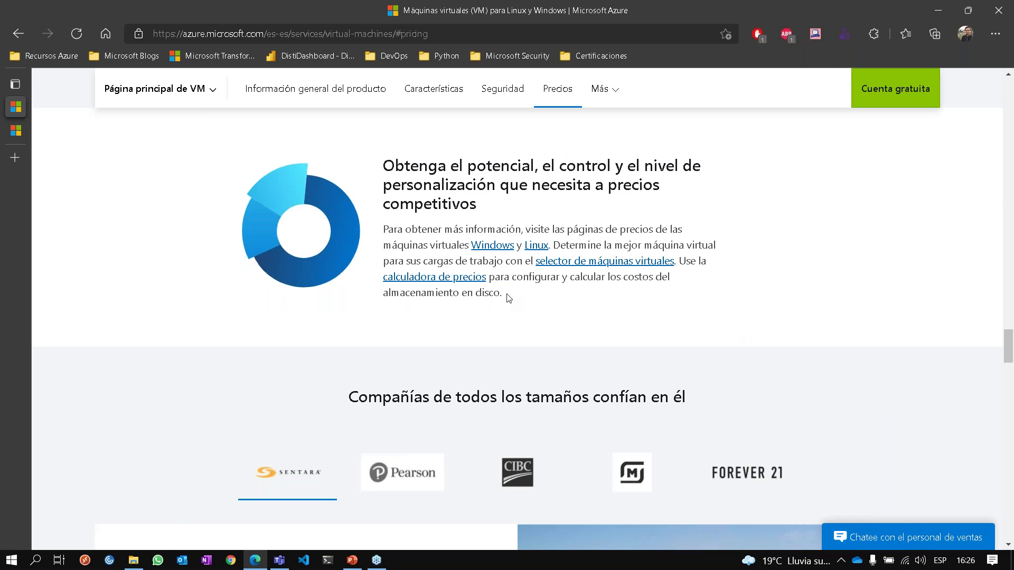
right_click(452, 278)
left_click(467, 285)
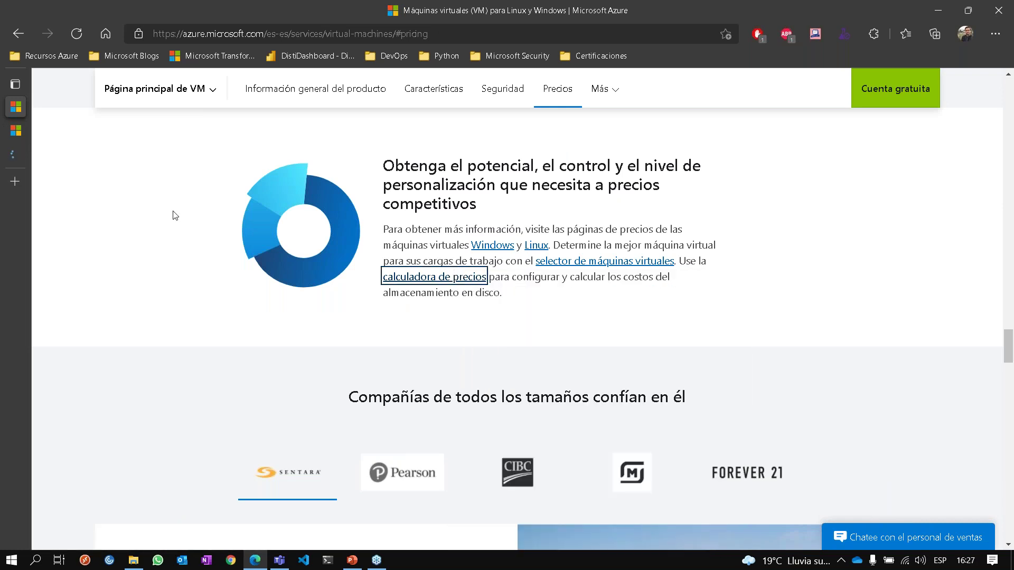
Check the calculator tab, return to the Windows VM pricing page, and start a blank tab.
left_click(23, 154)
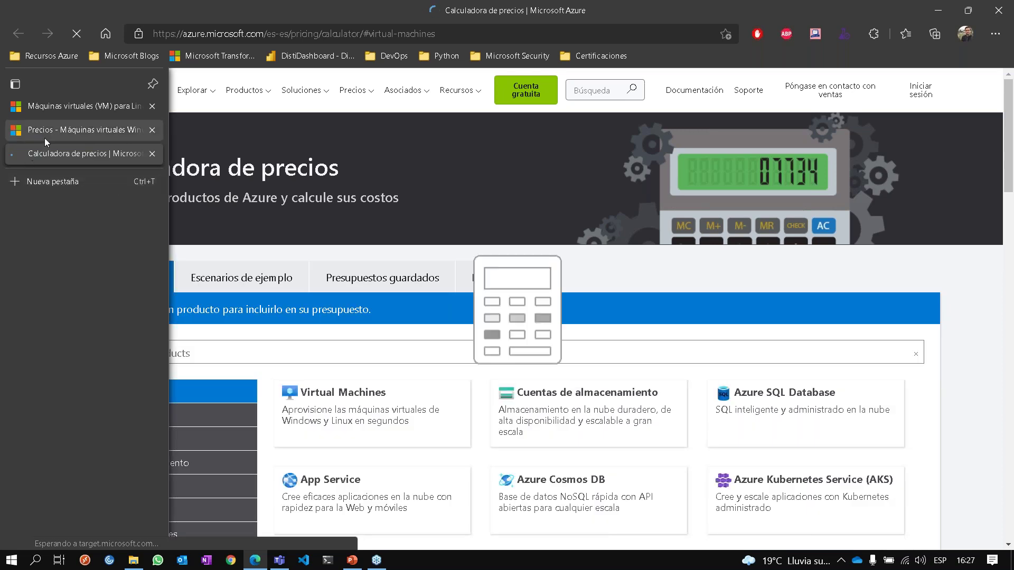
left_click(48, 135)
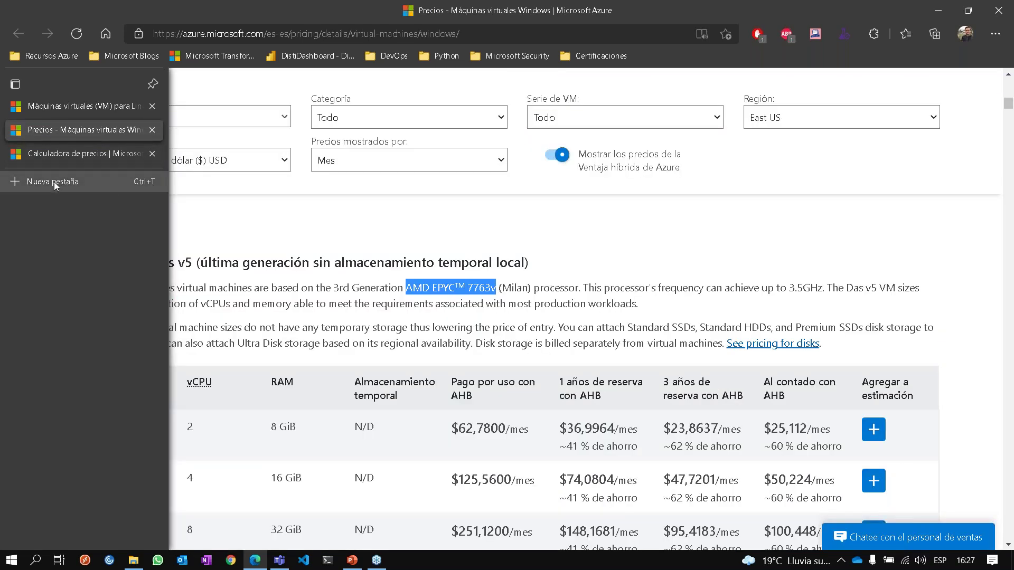
left_click(53, 182)
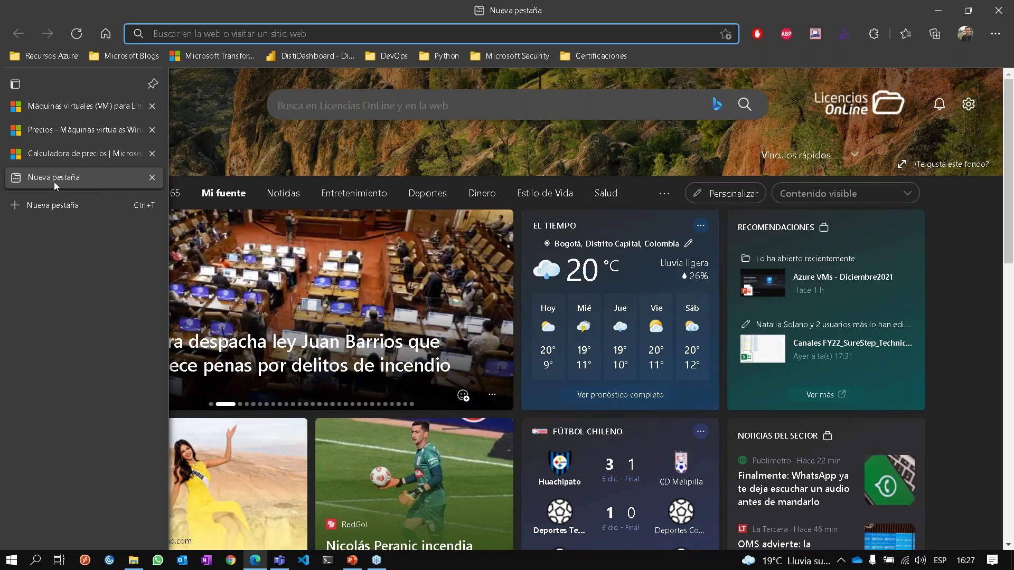
Search Google for 'calculadora de azure' and open the 'Calculadora de precios | Microsoft Azure' result.
type("calculador")
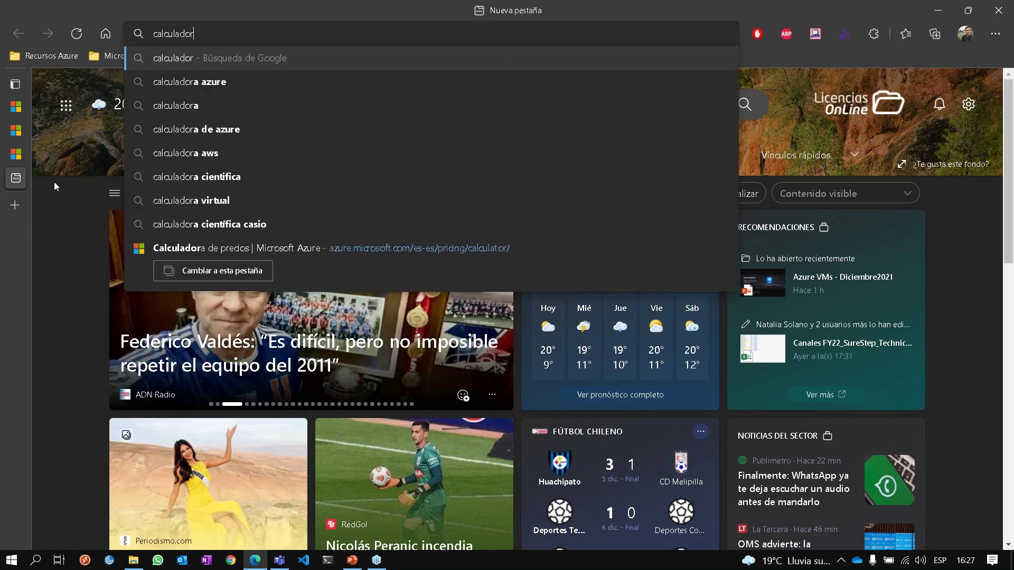
type("a de zu")
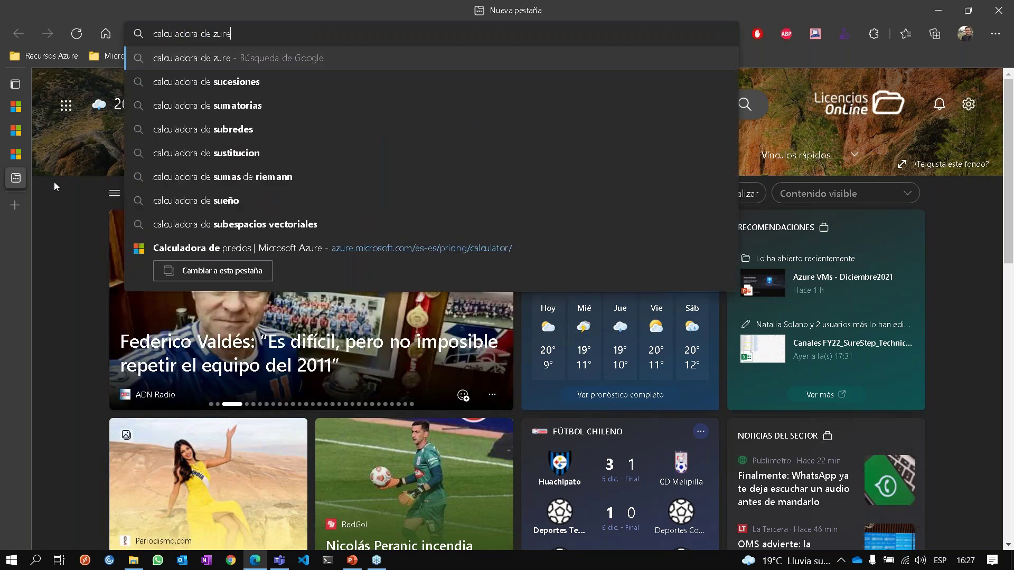
key("BackSpace")
key("BackSpace")
type("azure")
key("Return")
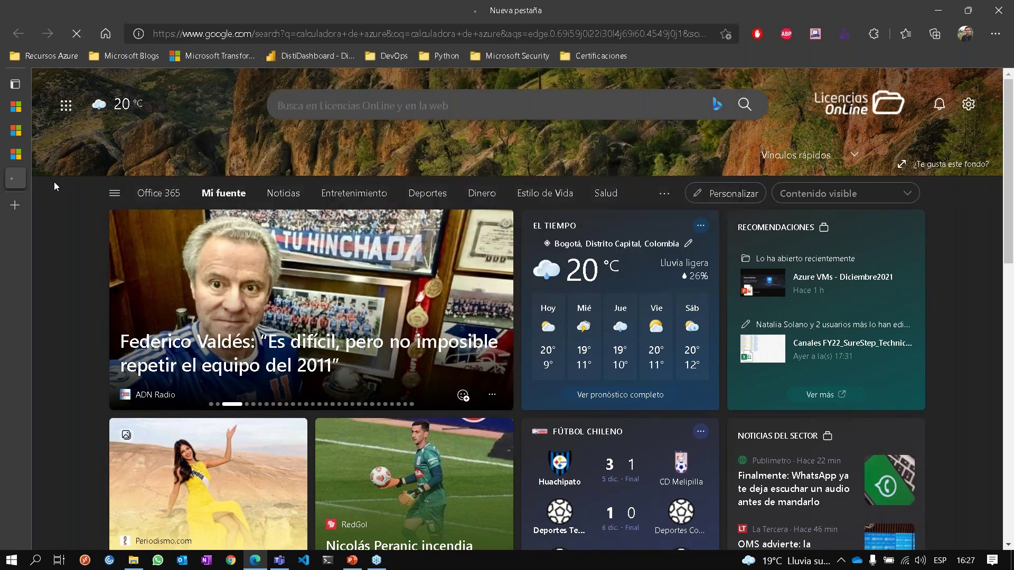
scroll(232, 399, "down", 1)
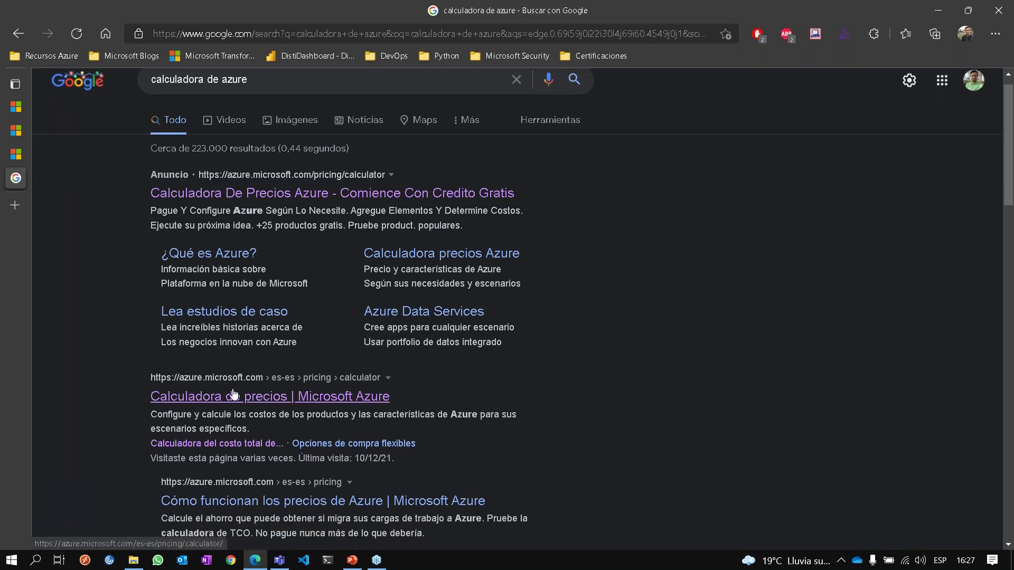
left_click(233, 396)
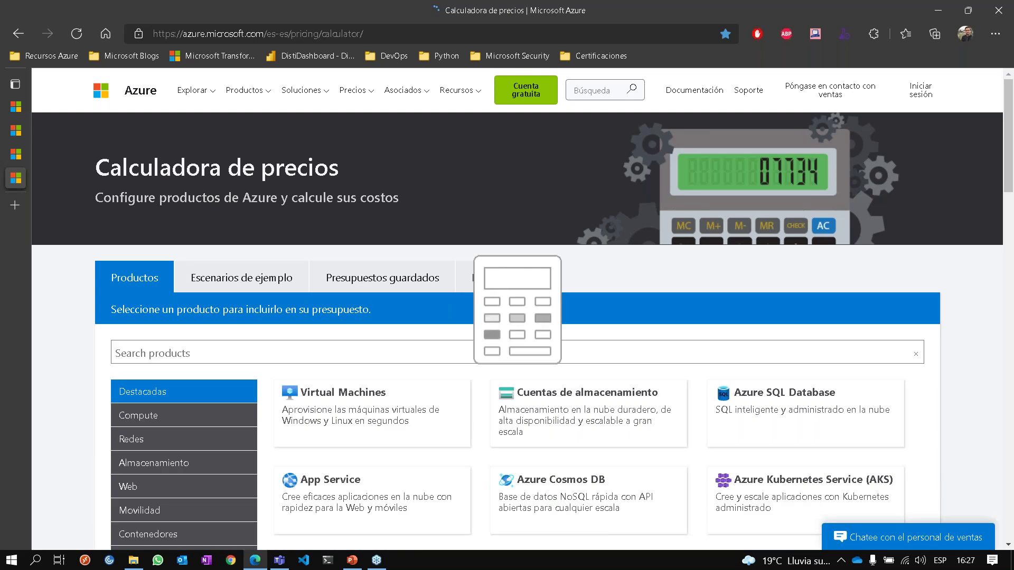
Delete the Data Factory entry from 'Su presupuesto' and return to the product catalog.
scroll(517, 309, "down", 2)
scroll(518, 309, "down", 2)
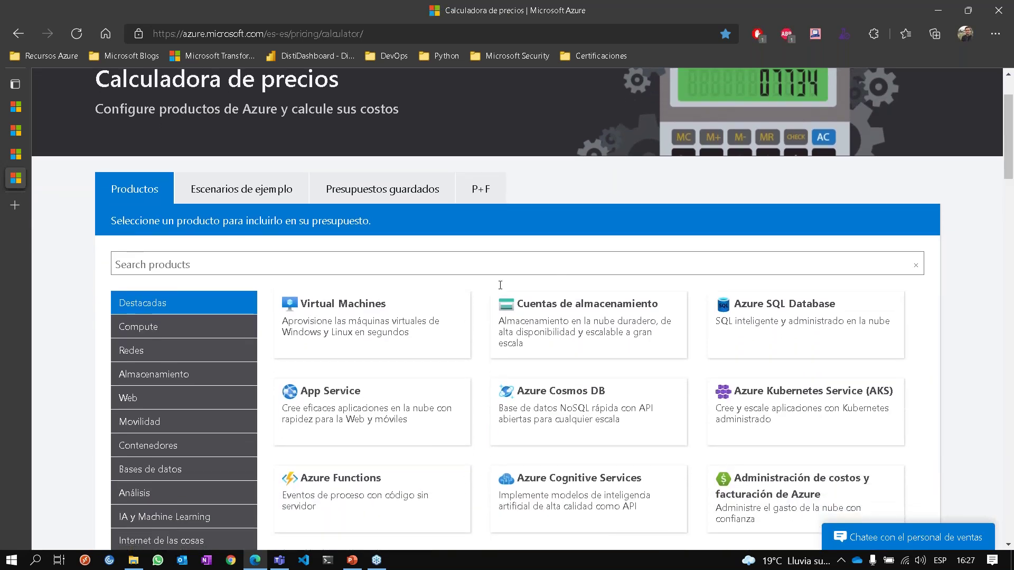
scroll(390, 393, "down", 2)
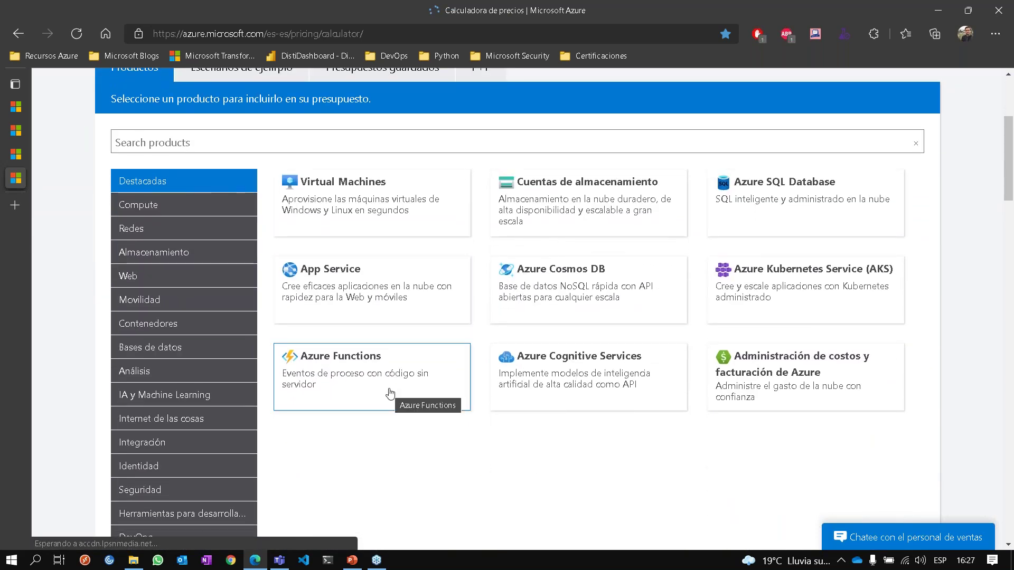
scroll(389, 393, "down", 5)
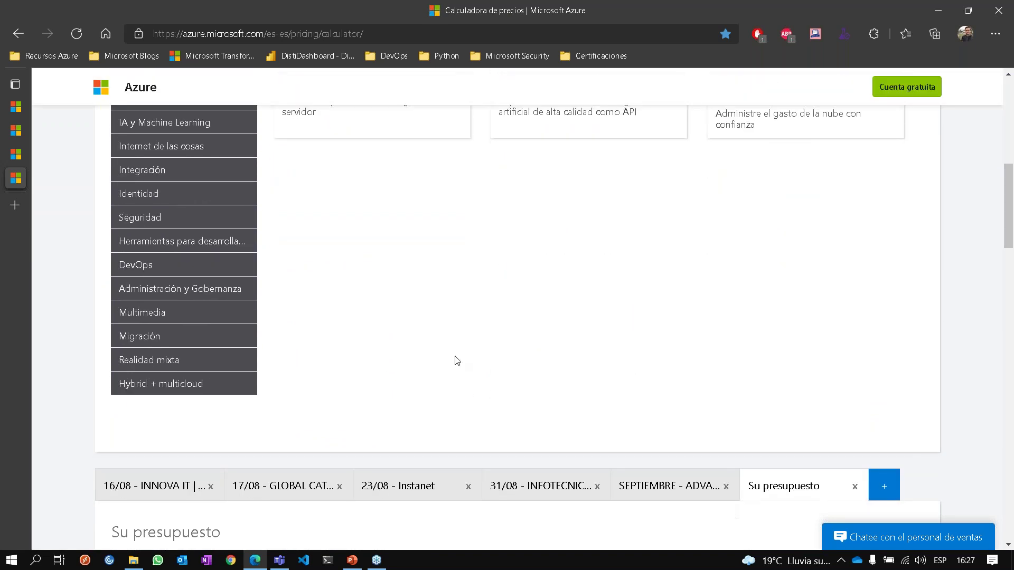
scroll(526, 251, "down", 3)
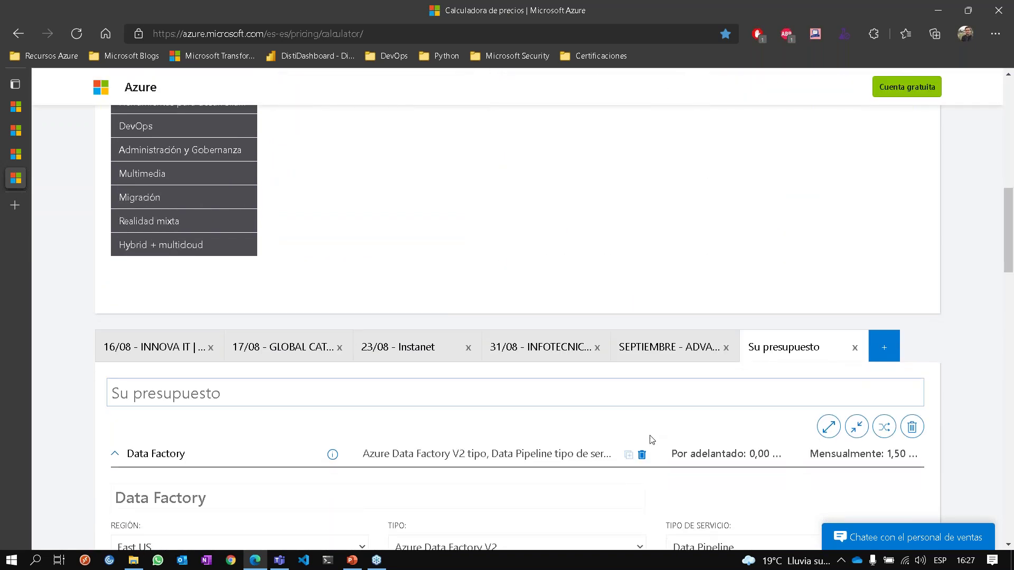
left_click(642, 454)
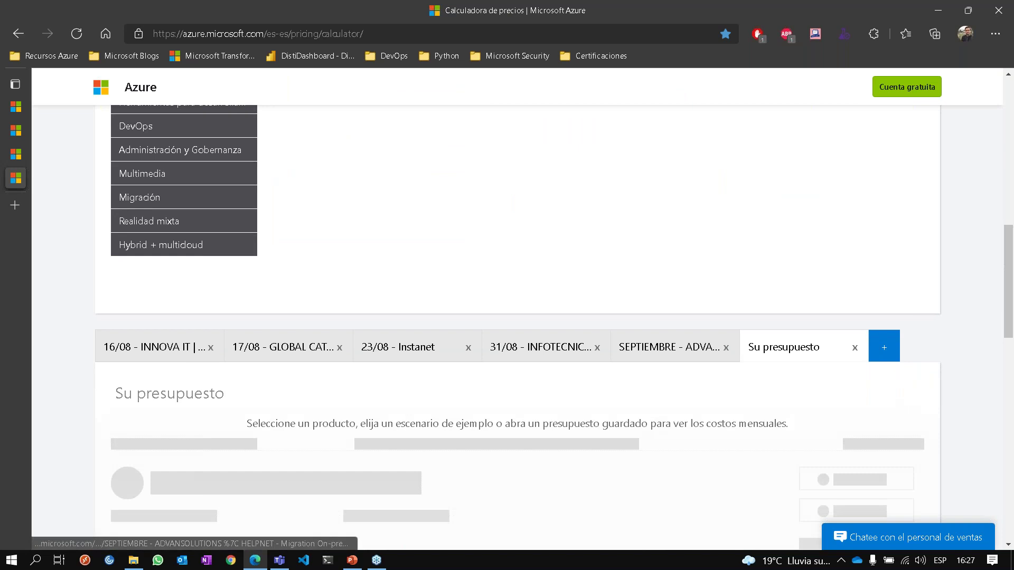
scroll(649, 422, "up", 4)
scroll(459, 246, "up", 3)
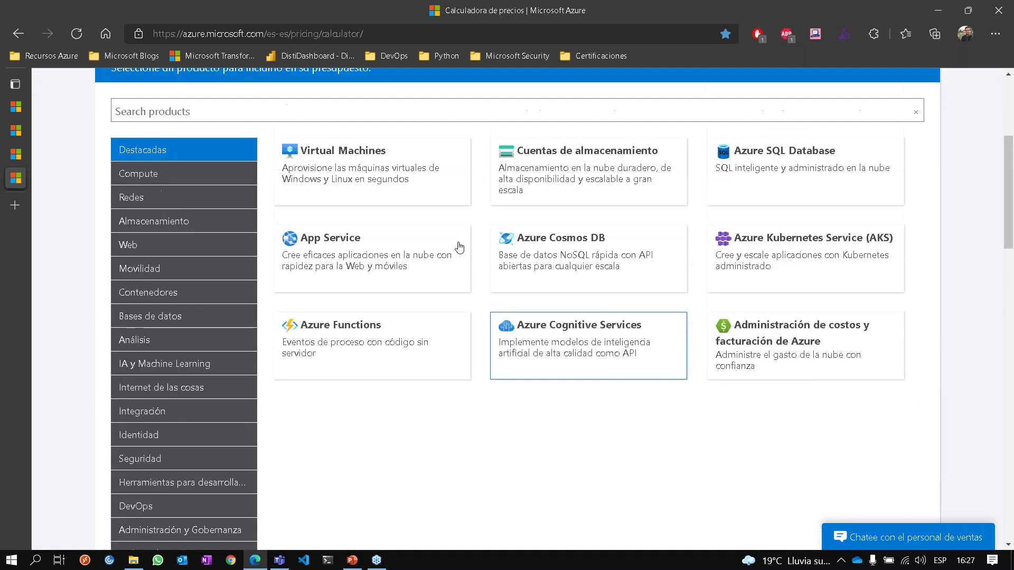
Add Virtual Machines to the estimate and set its region to East US.
left_click(382, 172)
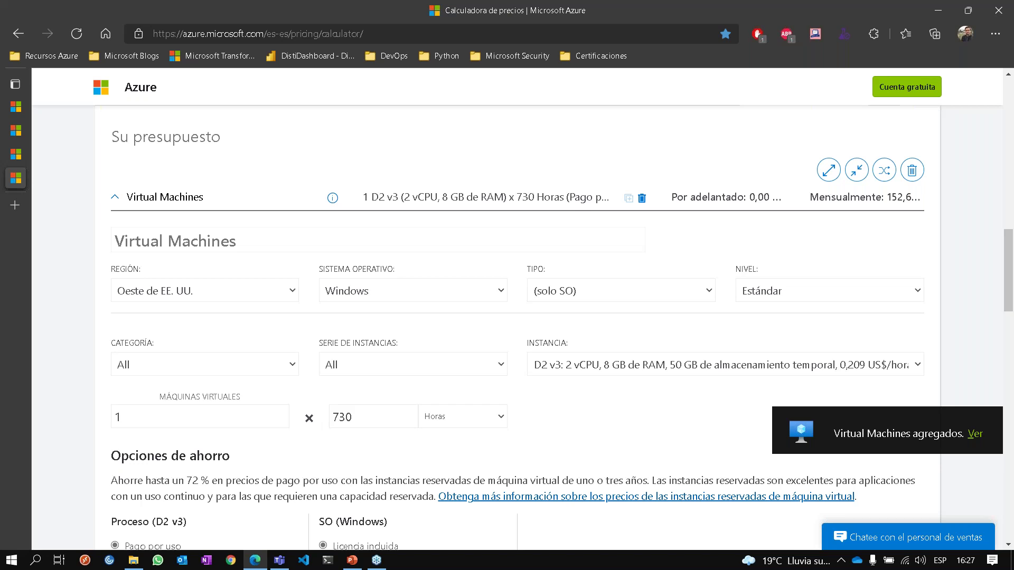
left_click(236, 299)
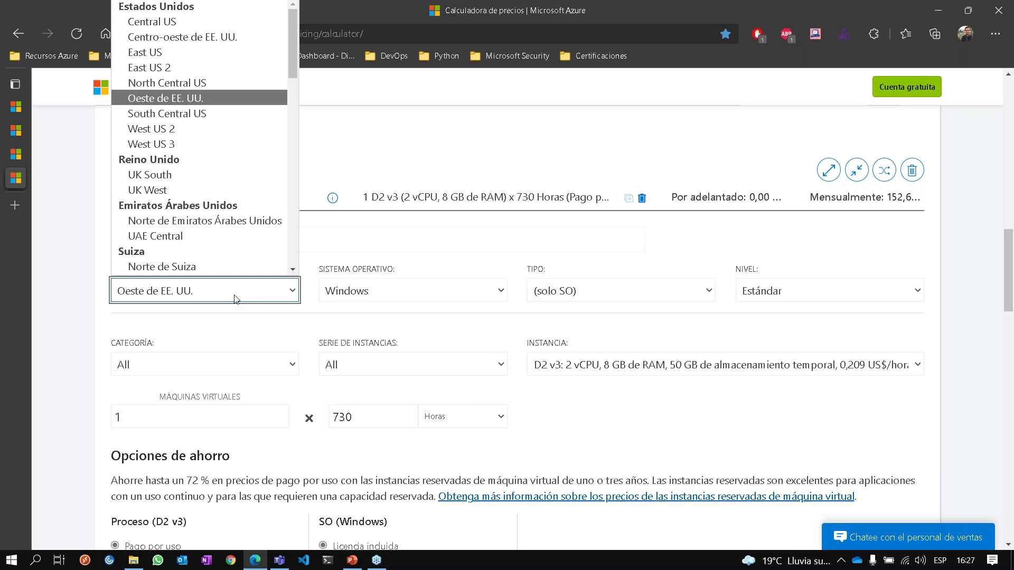
scroll(195, 145, "down", 1)
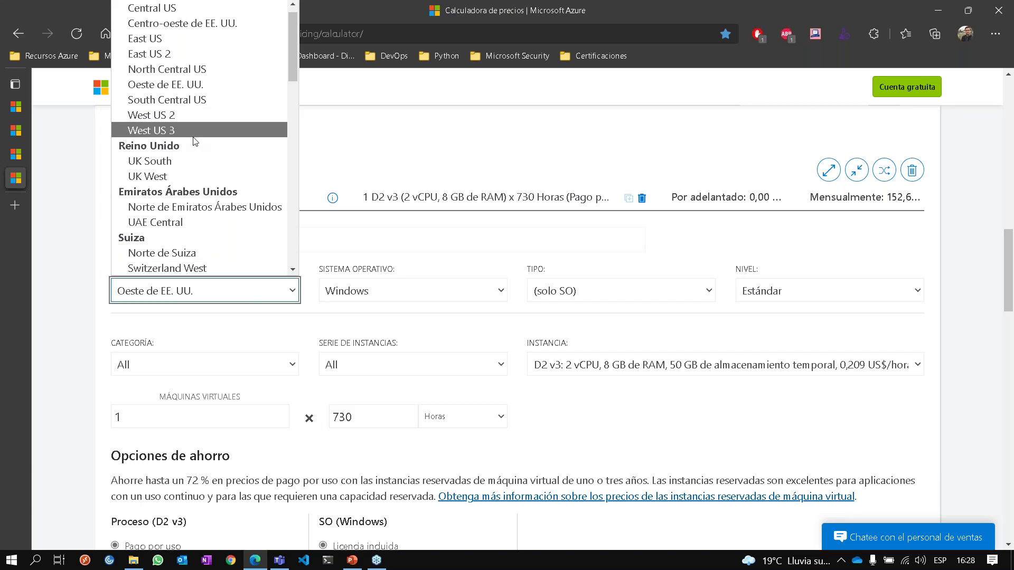
scroll(194, 141, "up", 1)
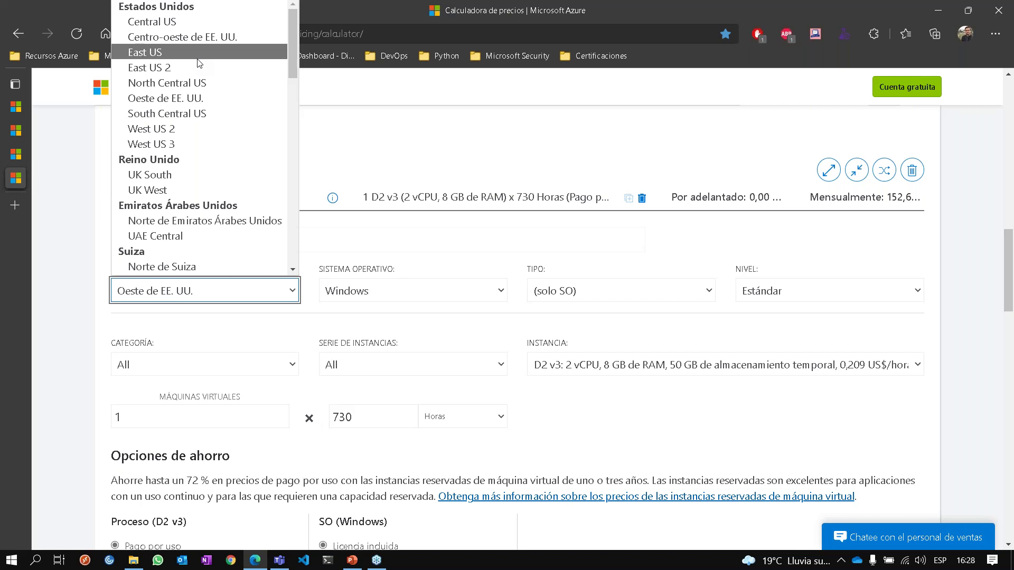
left_click(197, 57)
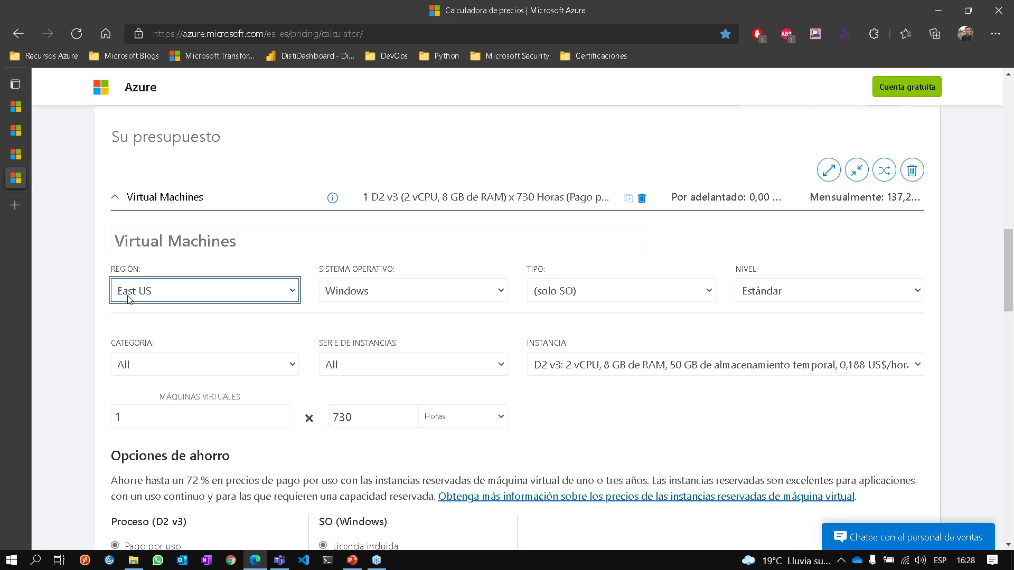
Change the region to Brazil South and highlight the 183,23 US$ monthly total.
left_click(154, 291)
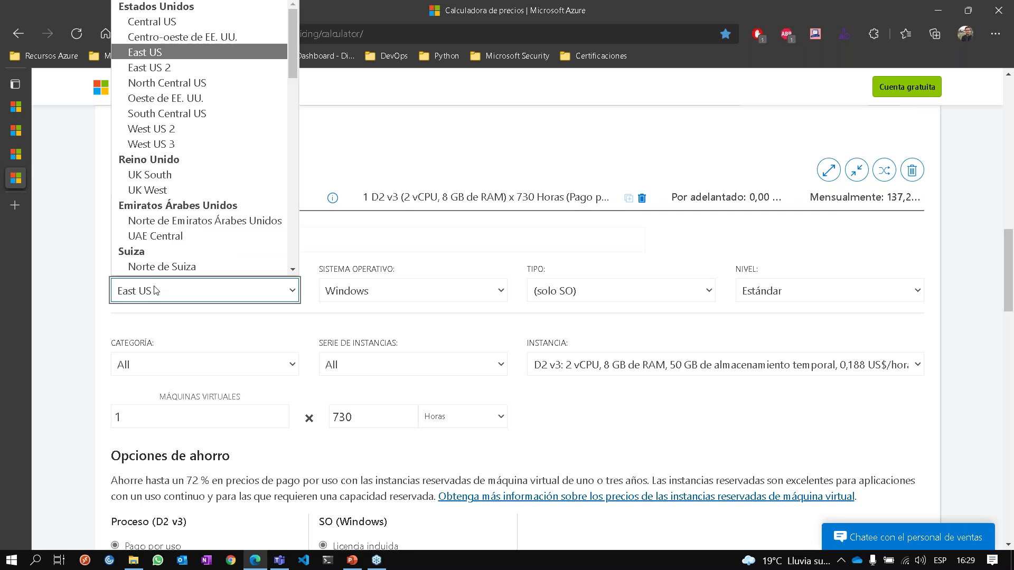
key("b")
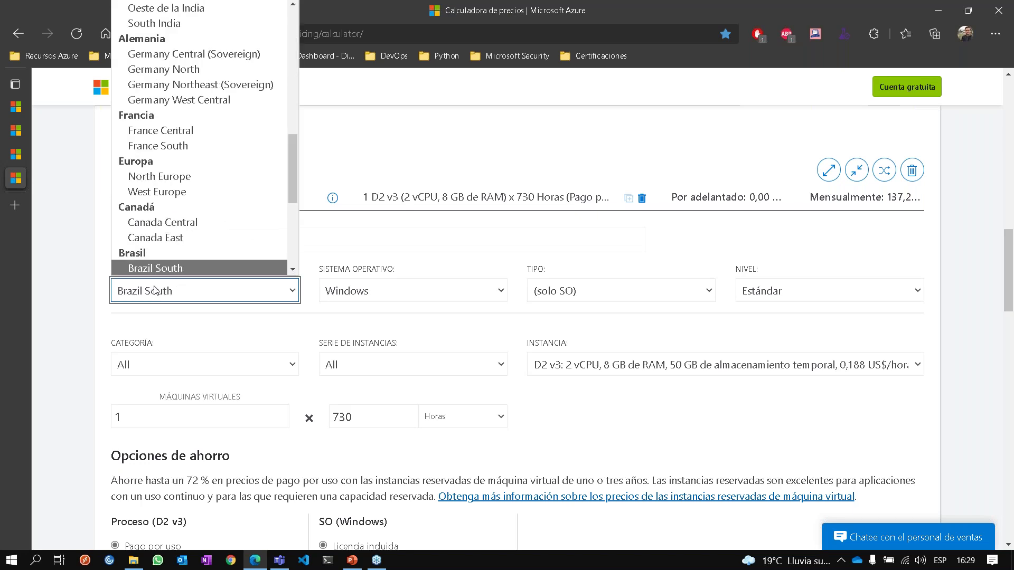
left_click(154, 291)
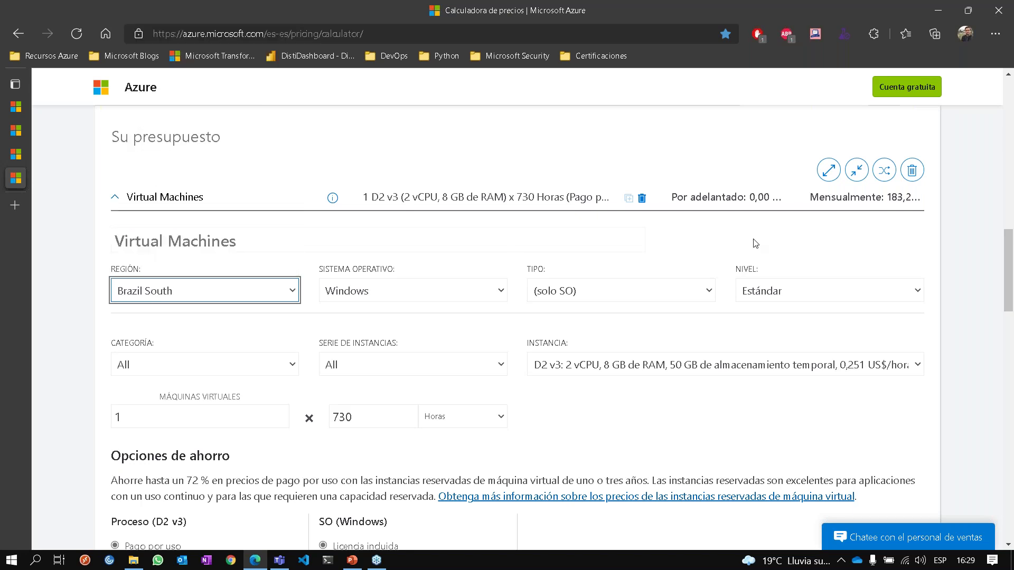
double_click(897, 197)
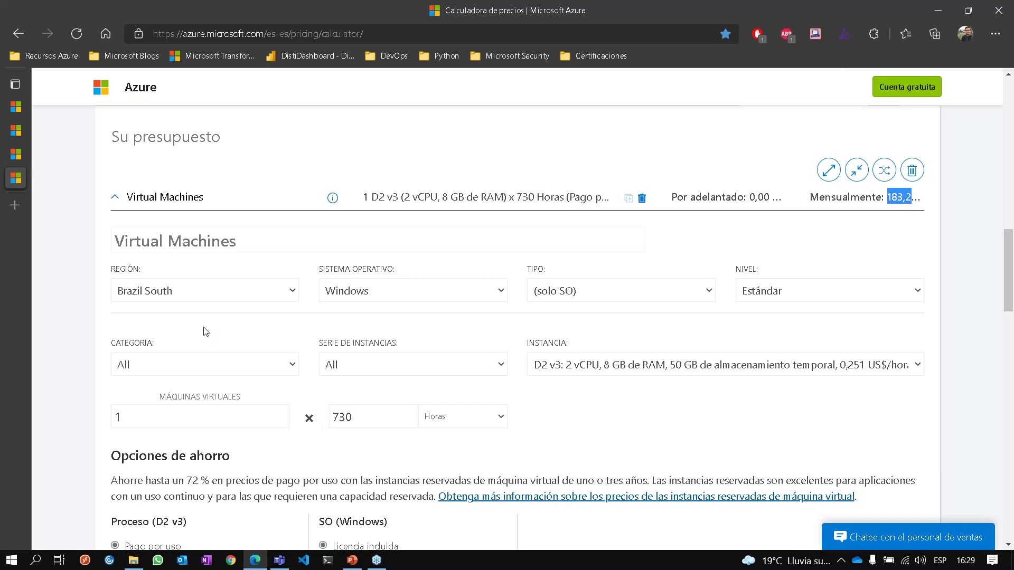
left_click(69, 343)
Review the Instancia size list, keeping D2 v3 selected.
scroll(129, 337, "down", 2)
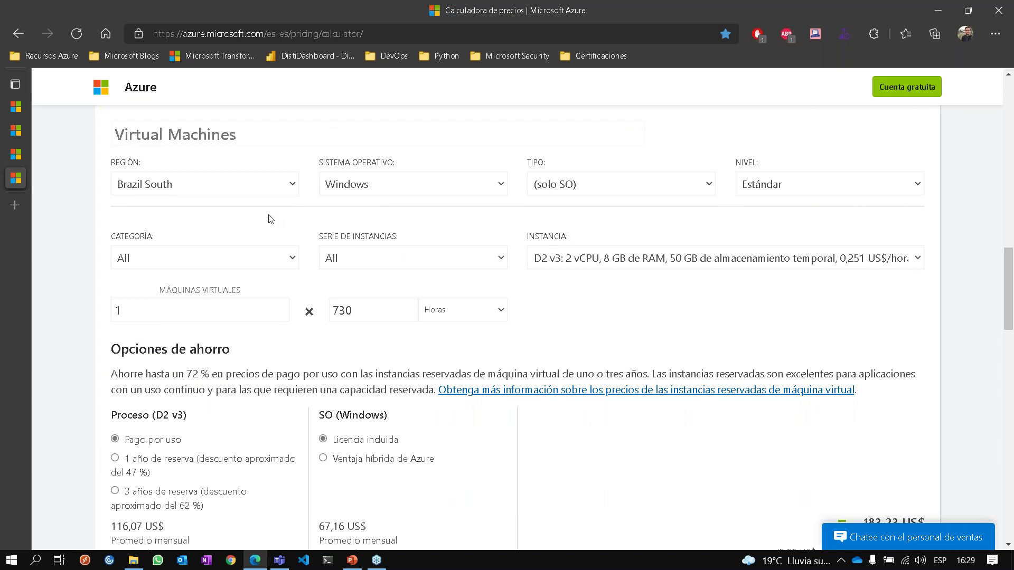
scroll(265, 221, "down", 1)
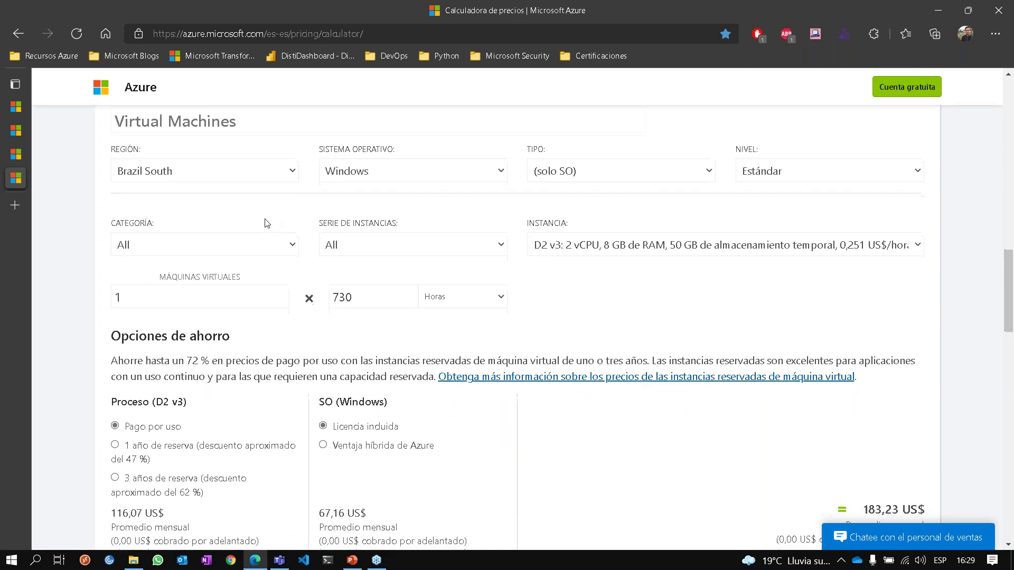
left_click(557, 242)
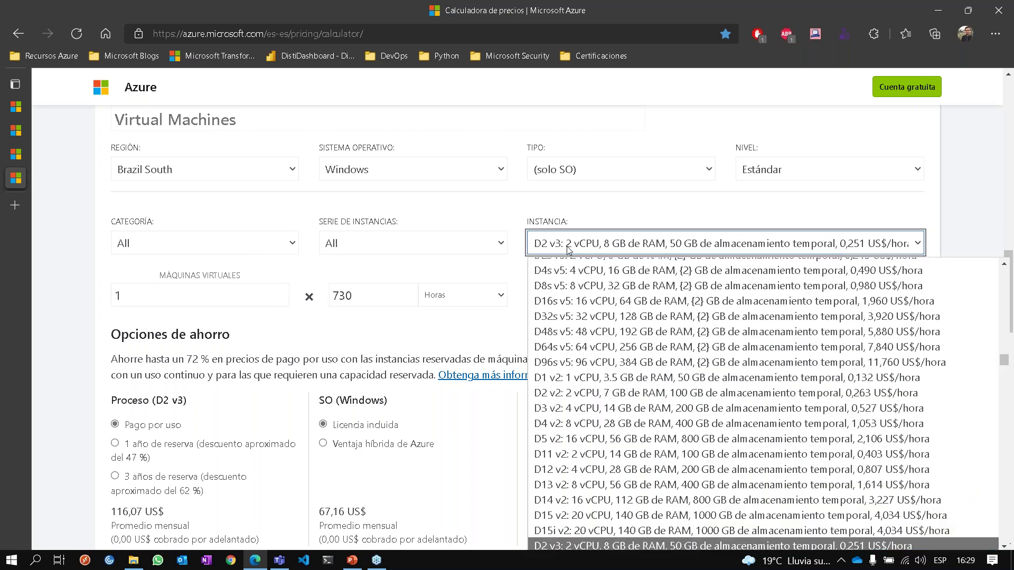
scroll(607, 355, "down", 10)
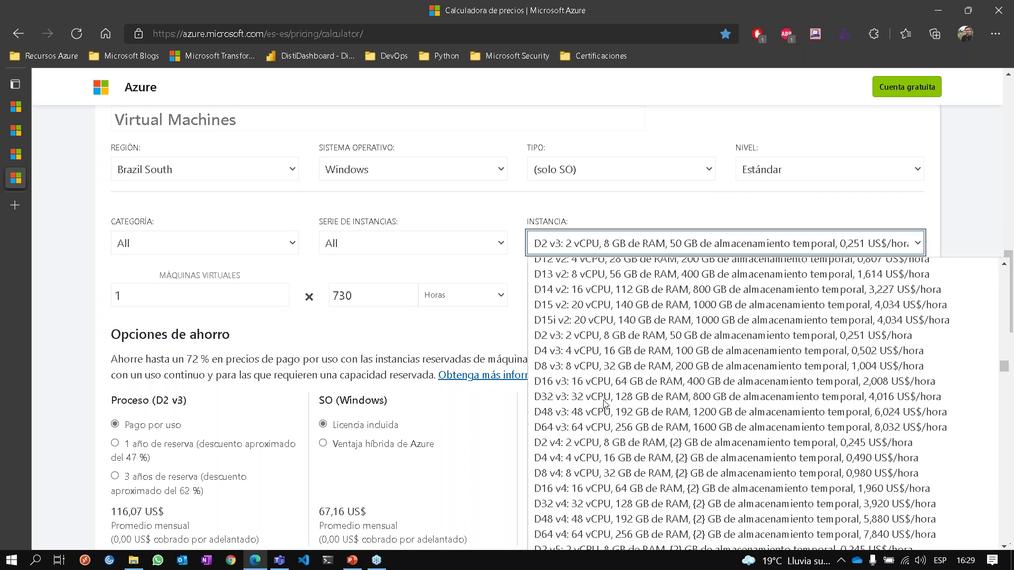
scroll(605, 404, "up", 1)
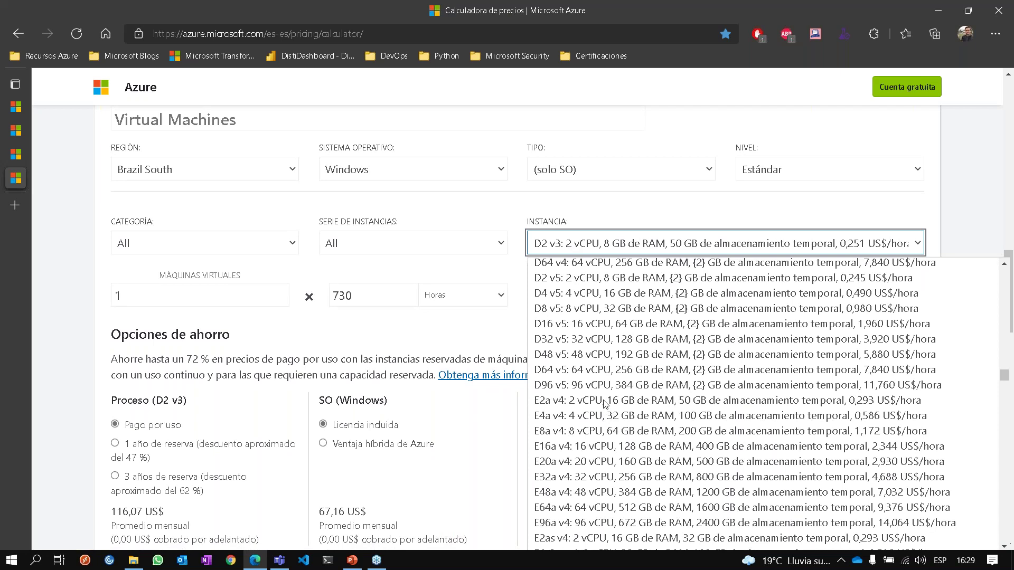
key("Escape")
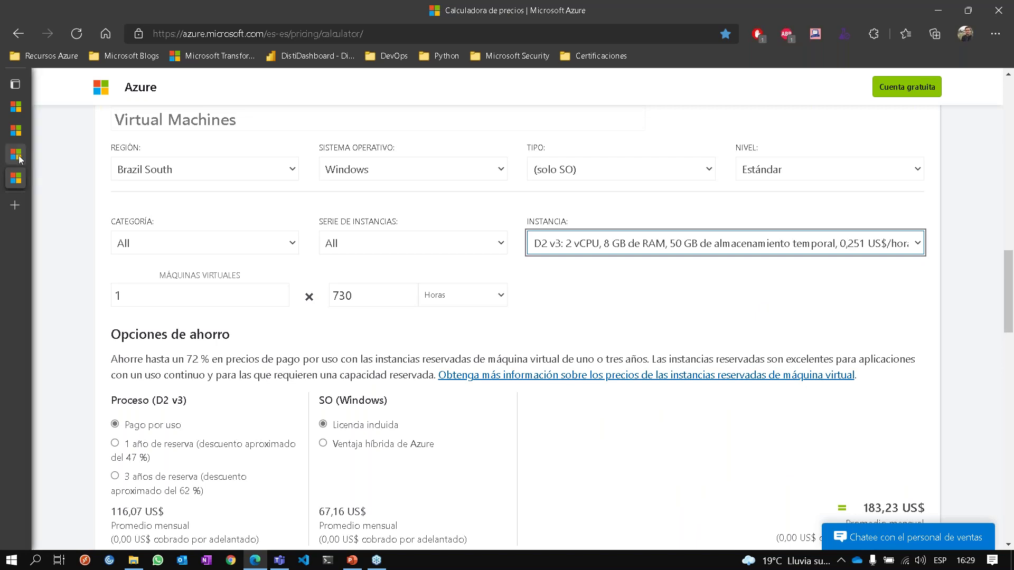
Compare against the Windows VM pricing page, then return to the calculator estimate.
left_click(17, 158)
left_click(16, 132)
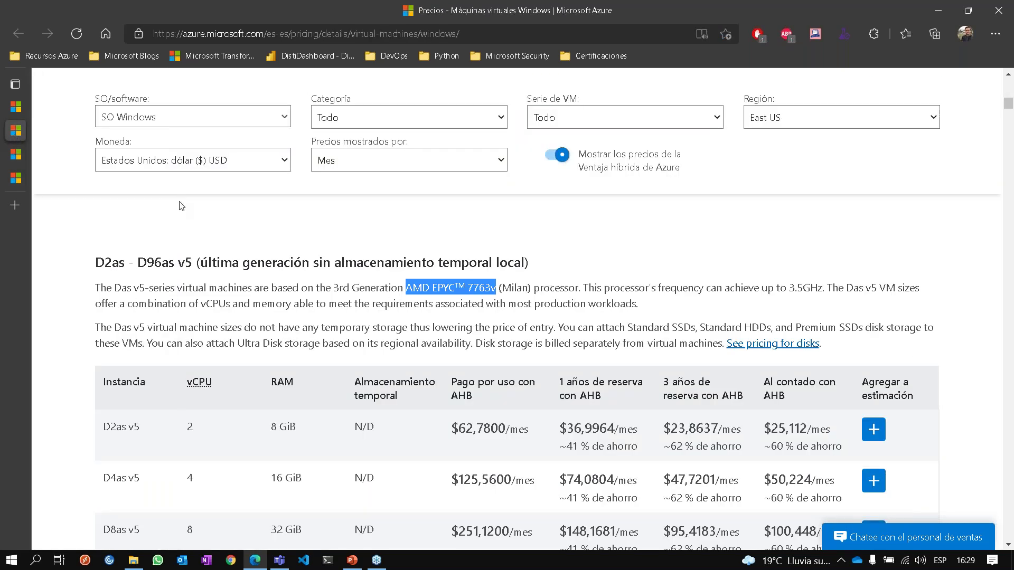
left_click(15, 178)
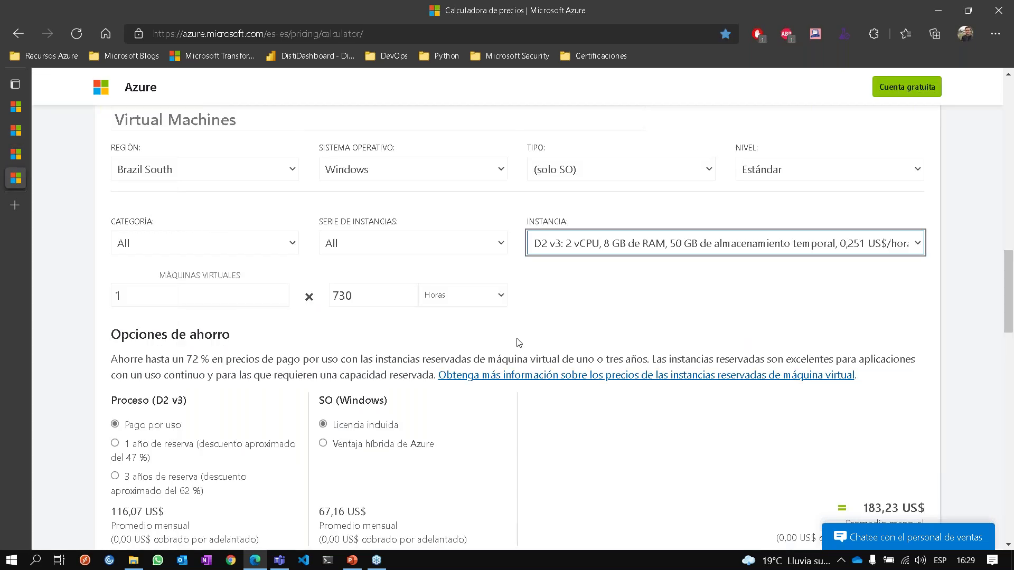
left_click(562, 294)
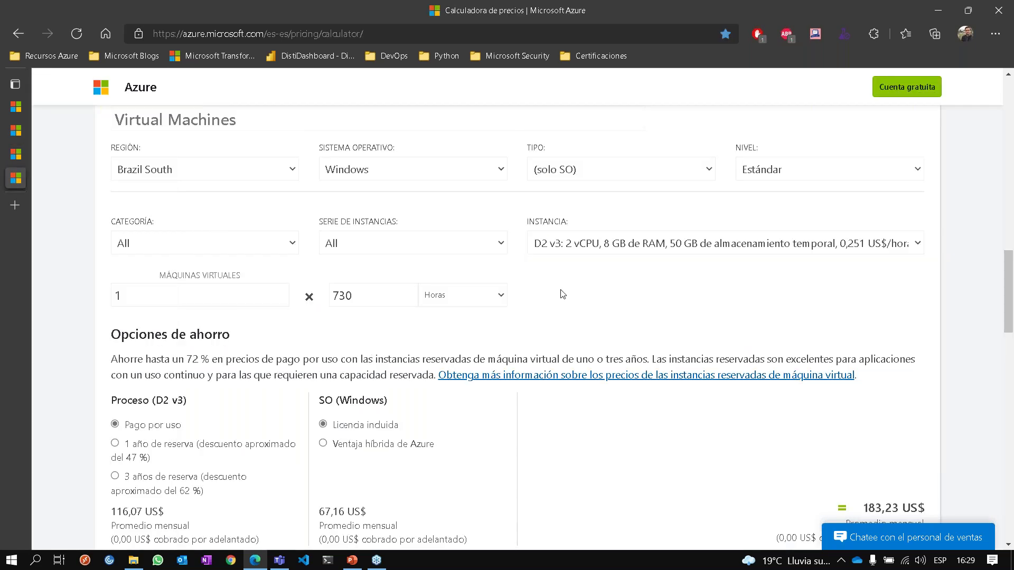
scroll(562, 294, "down", 3)
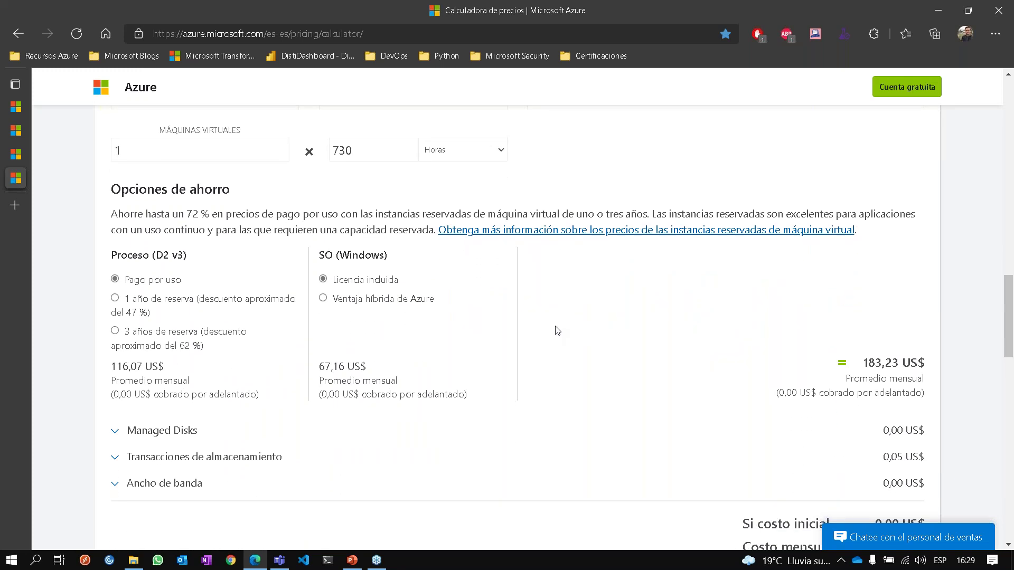
scroll(556, 331, "down", 1)
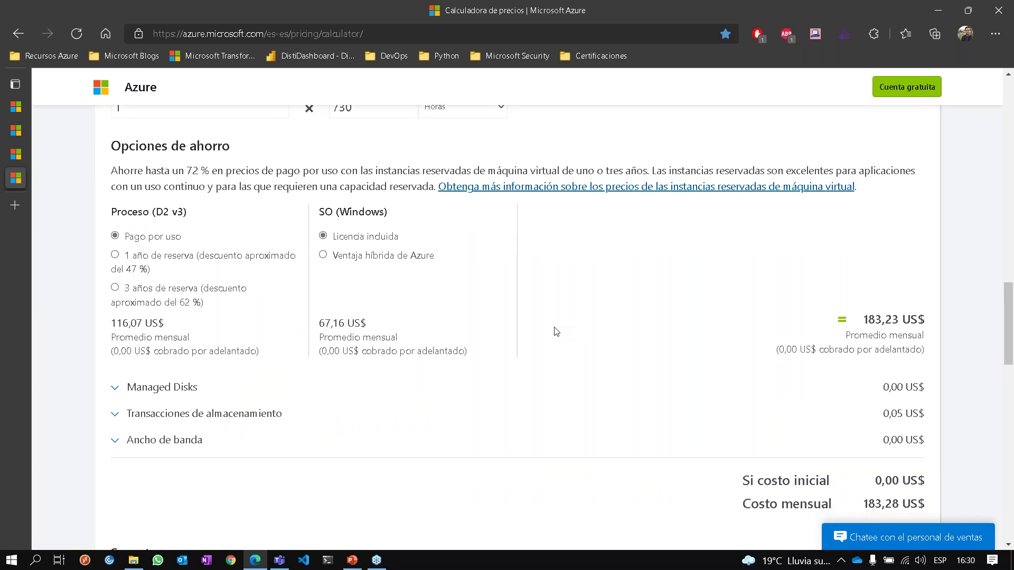
scroll(557, 331, "up", 3)
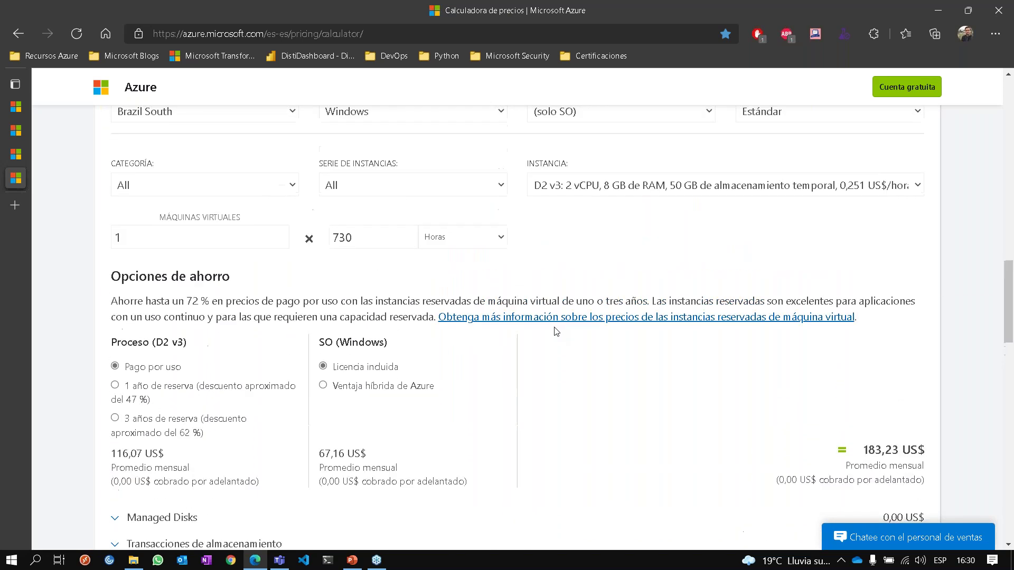
scroll(391, 229, "up", 1)
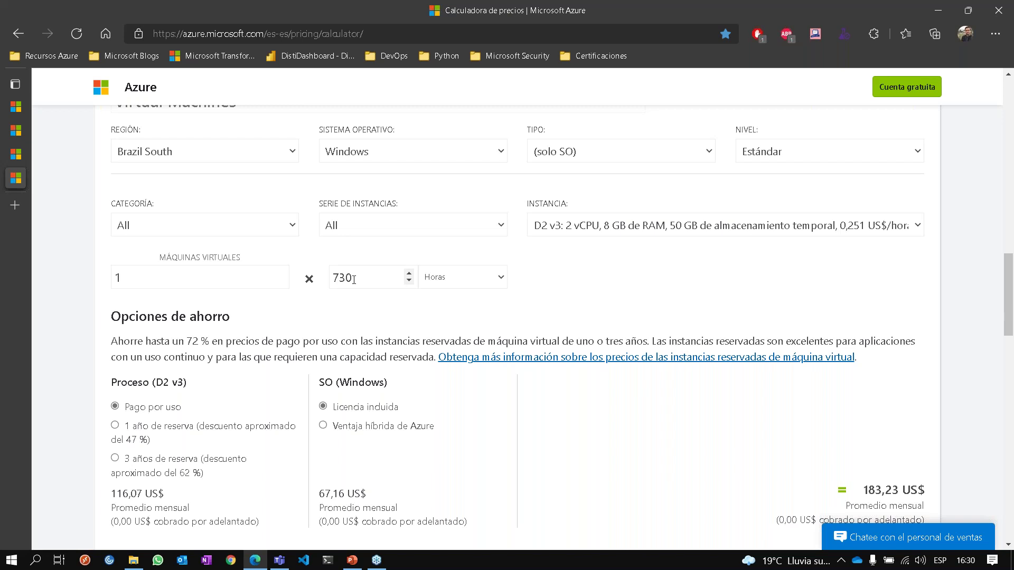
Replace the 730 monthly hours with 40.
double_click(352, 278)
left_click(355, 281)
left_click_drag(355, 282, 318, 290)
type("40")
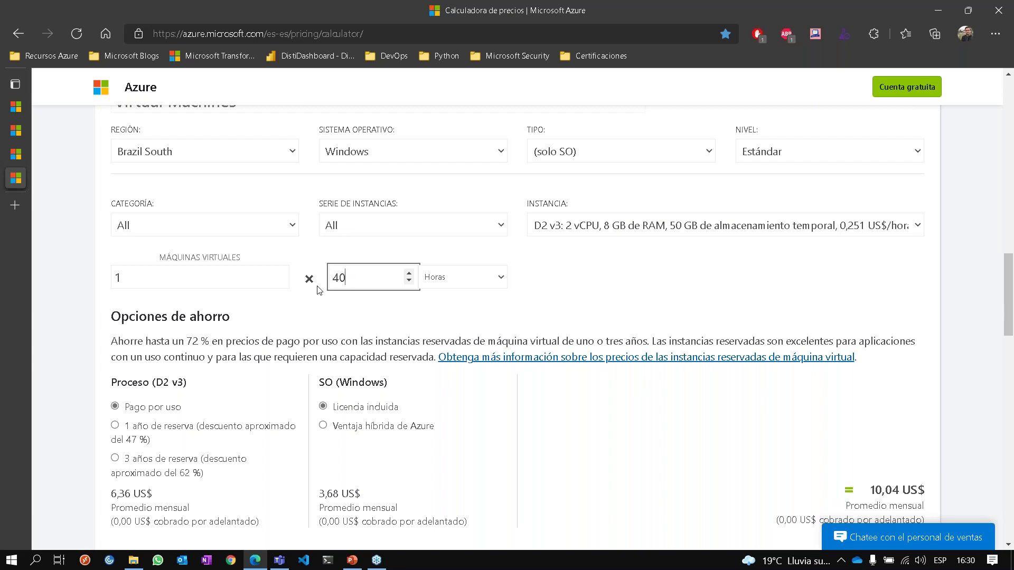
Change the hours to 160 and highlight the updated total.
left_click_drag(357, 277, 287, 288)
type("160")
scroll(644, 359, "down", 2)
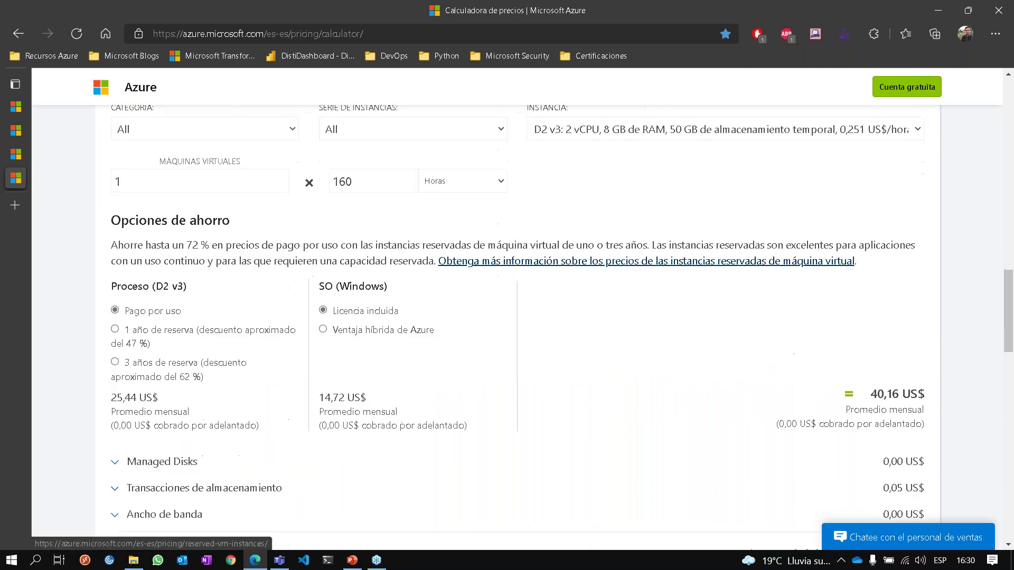
left_click_drag(871, 393, 925, 393)
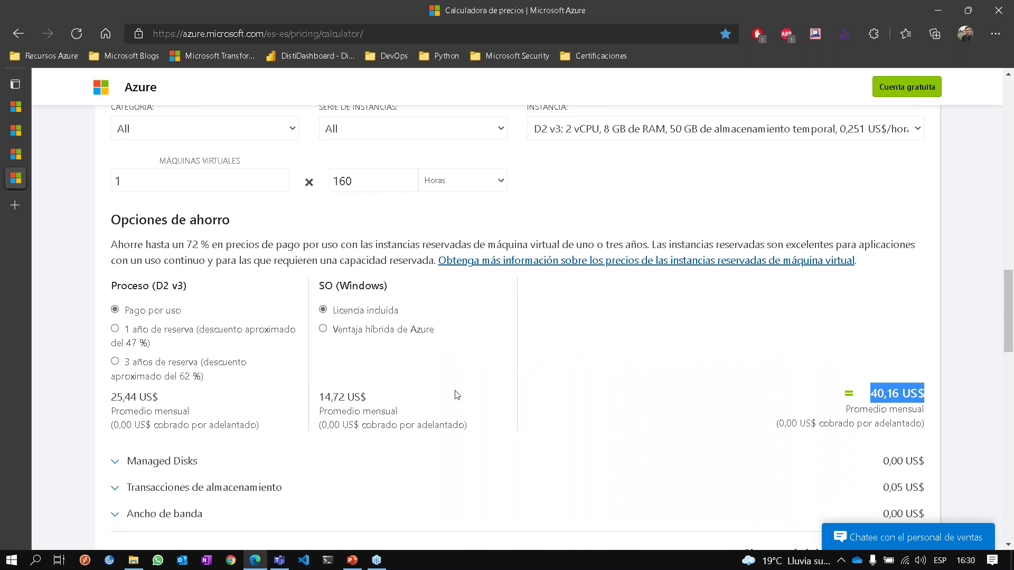
left_click(675, 371)
scroll(677, 371, "up", 1)
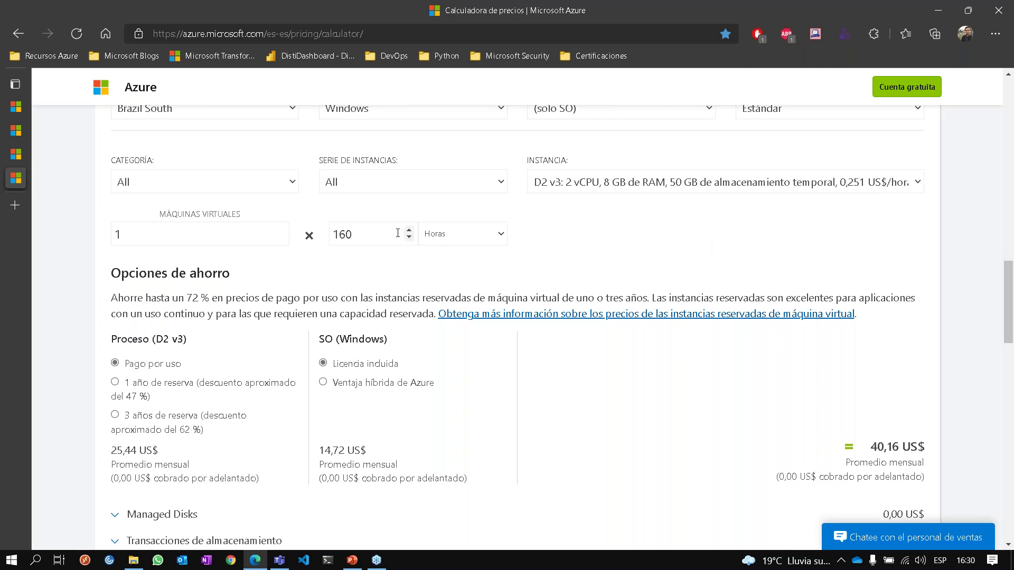
Set the hours to 744 and highlight the 118,30 US$ compute price.
left_click(380, 232)
double_click(380, 233)
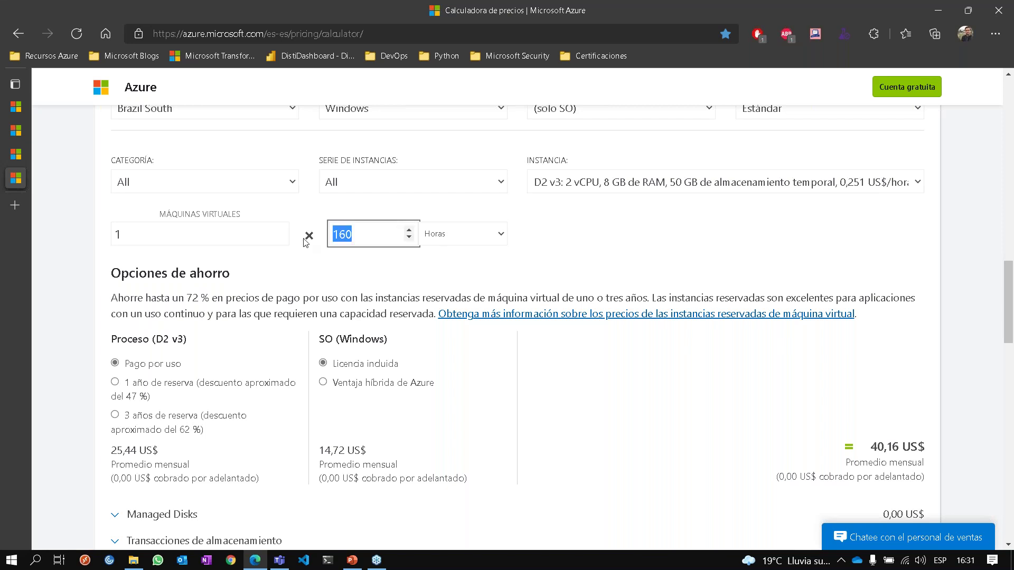
type("744")
left_click(611, 240)
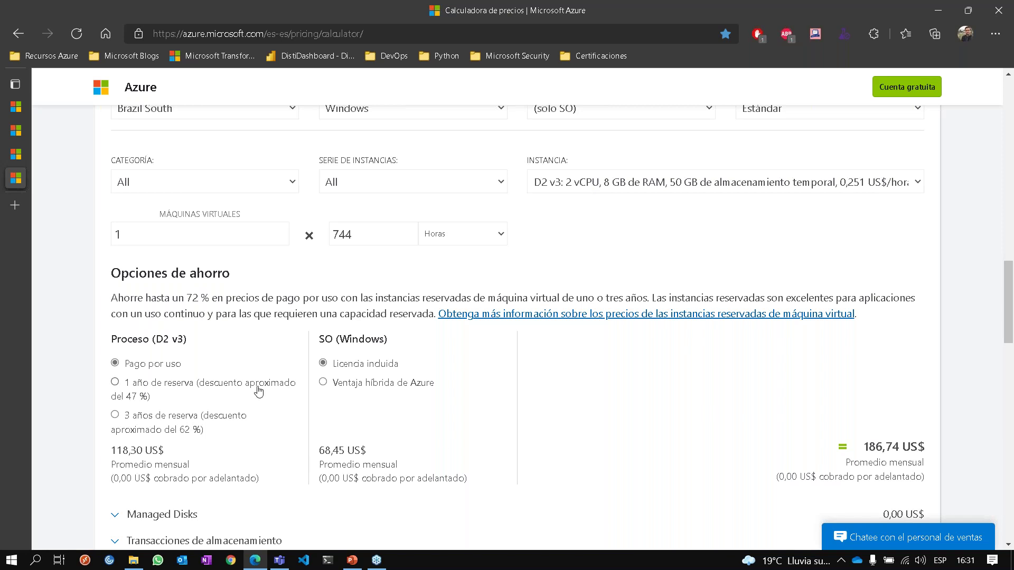
scroll(258, 389, "down", 1)
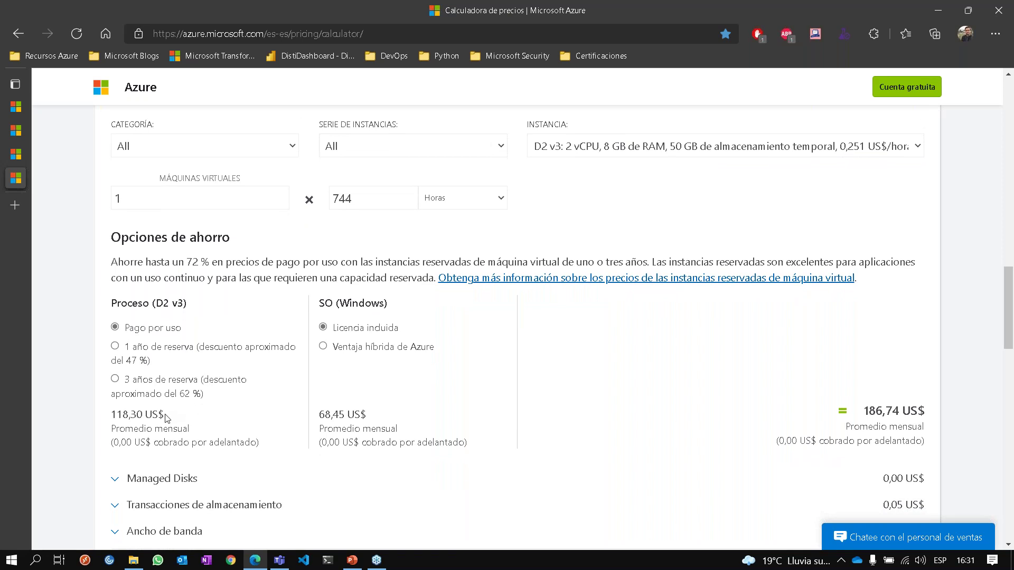
left_click_drag(168, 415, 107, 420)
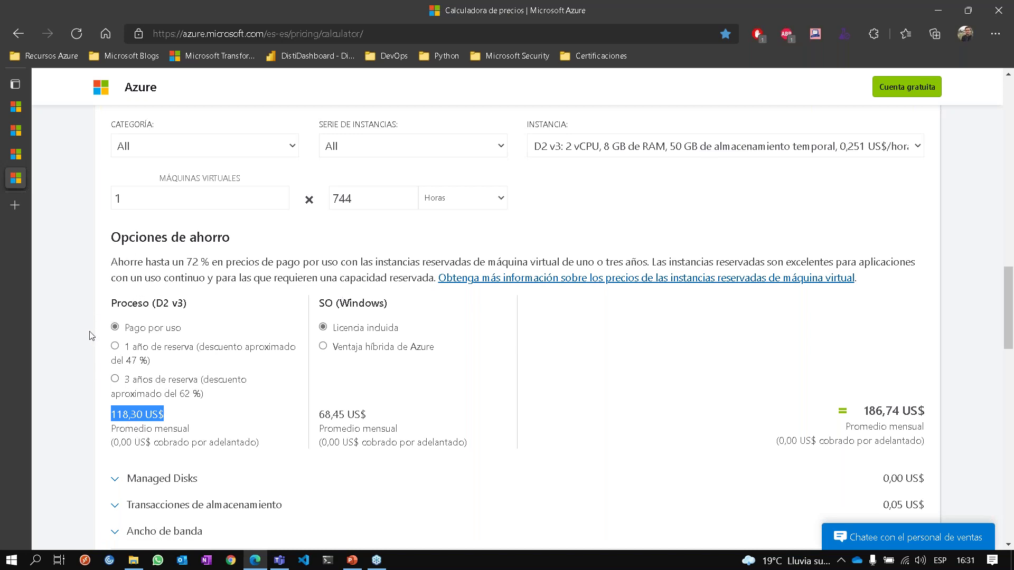
left_click(117, 347)
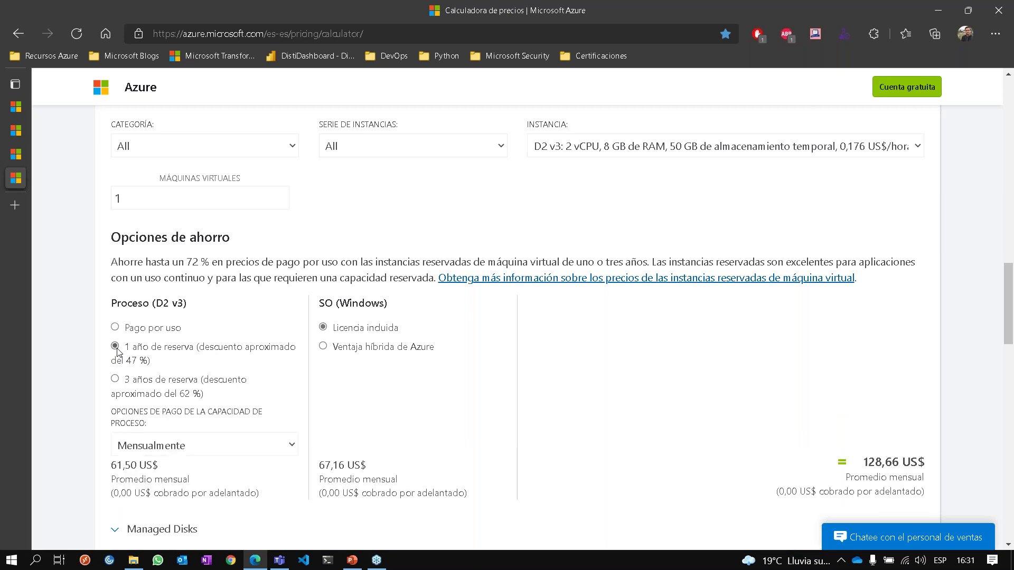
left_click(125, 329)
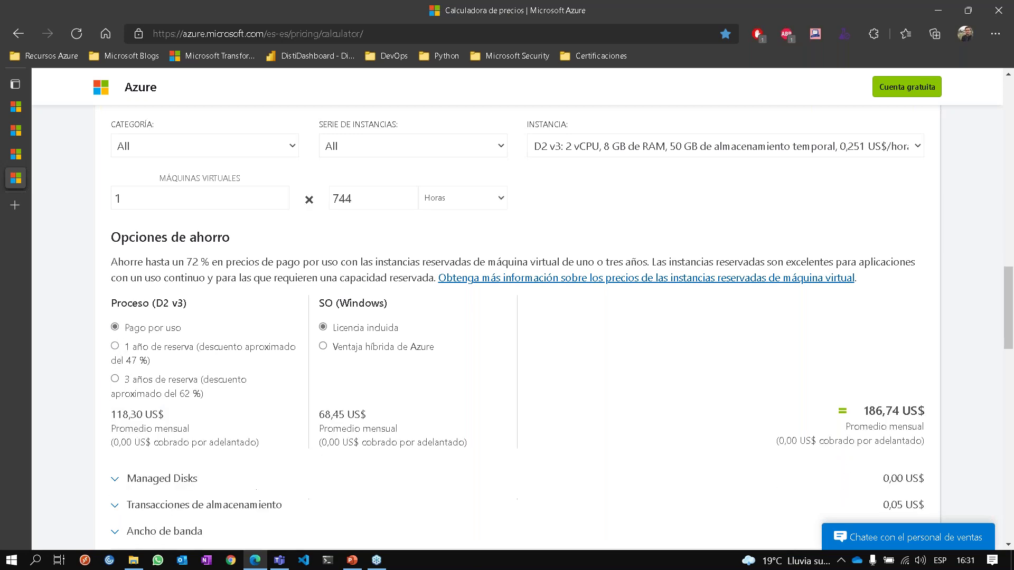
left_click(134, 353)
left_click_drag(164, 469, 101, 467)
left_click(101, 467)
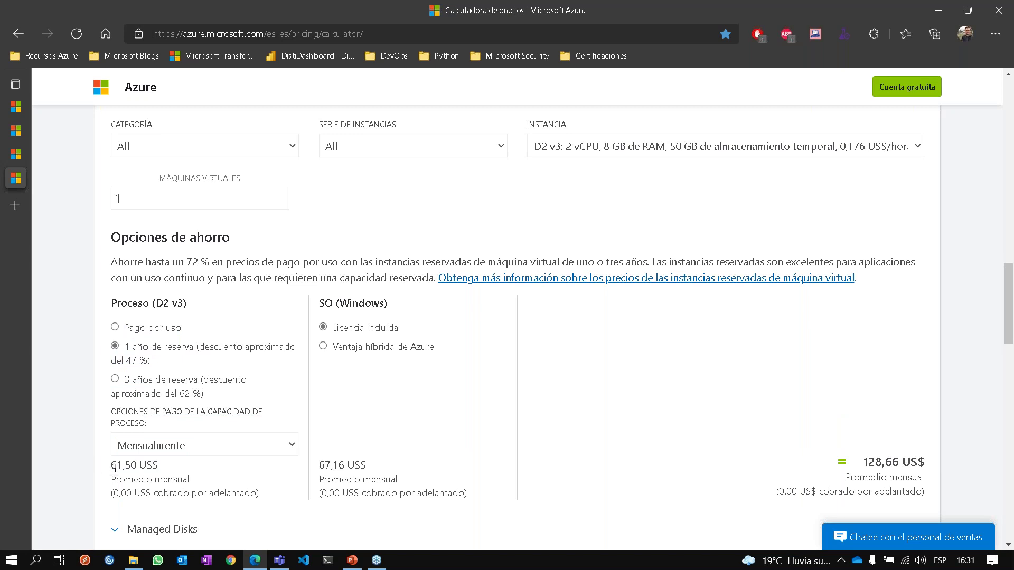
mouse_move(115, 467)
left_mouse_down()
mouse_move(127, 444)
mouse_move(111, 466)
left_mouse_up()
left_click(112, 466)
left_click(115, 379)
left_click_drag(110, 465, 136, 465)
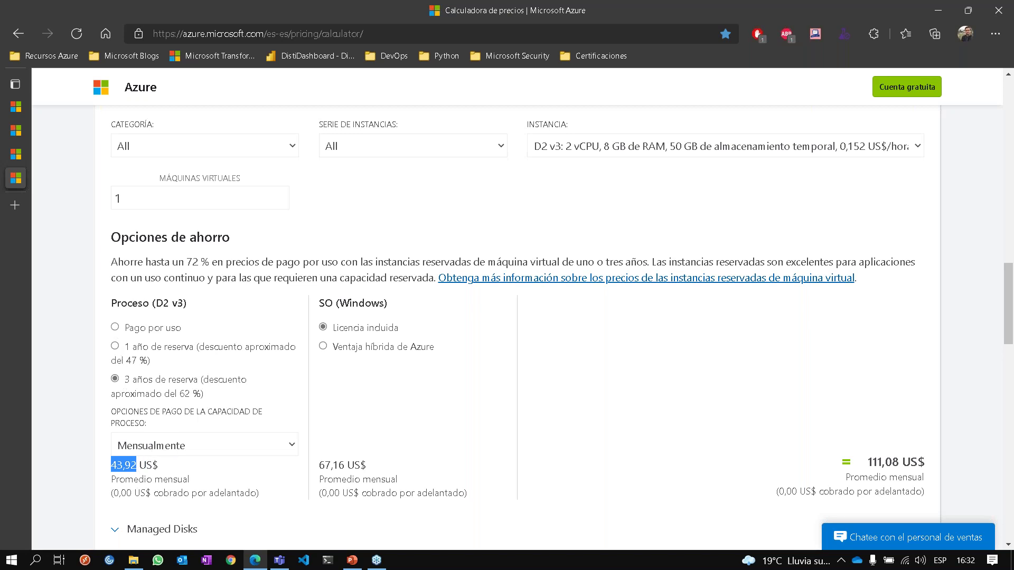
left_click(115, 326)
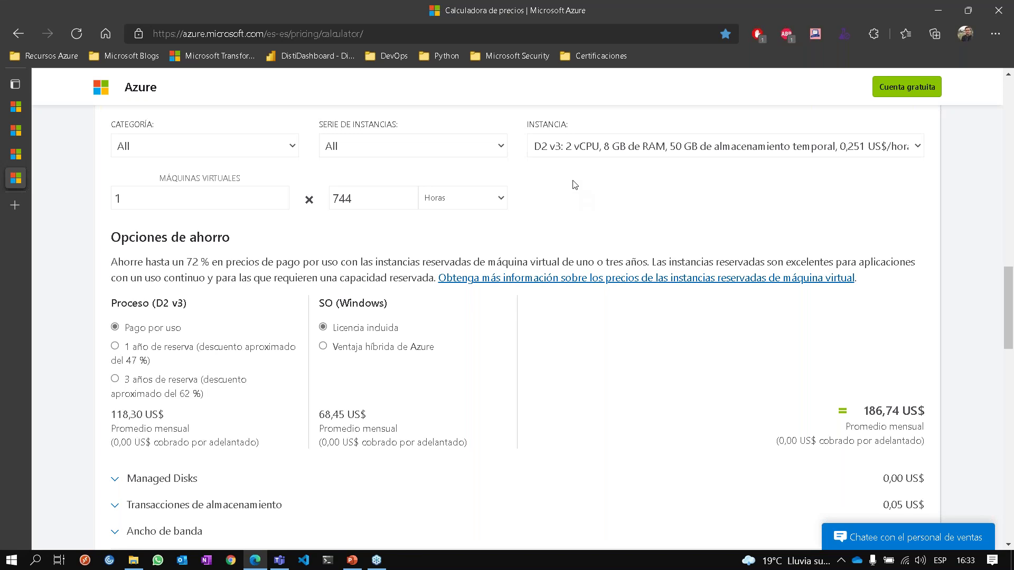
scroll(515, 250, "down", 1)
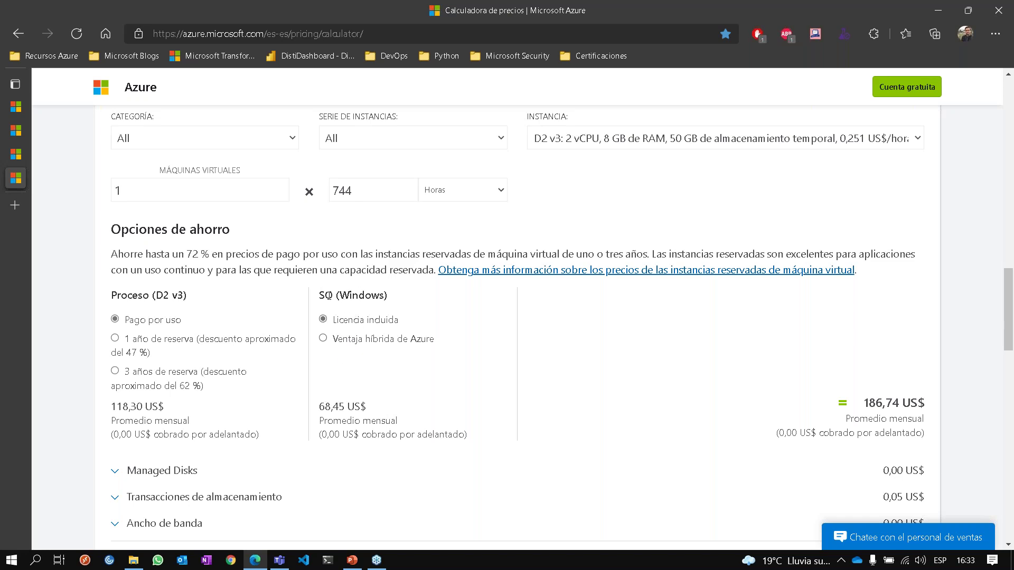
left_click_drag(317, 296, 397, 299)
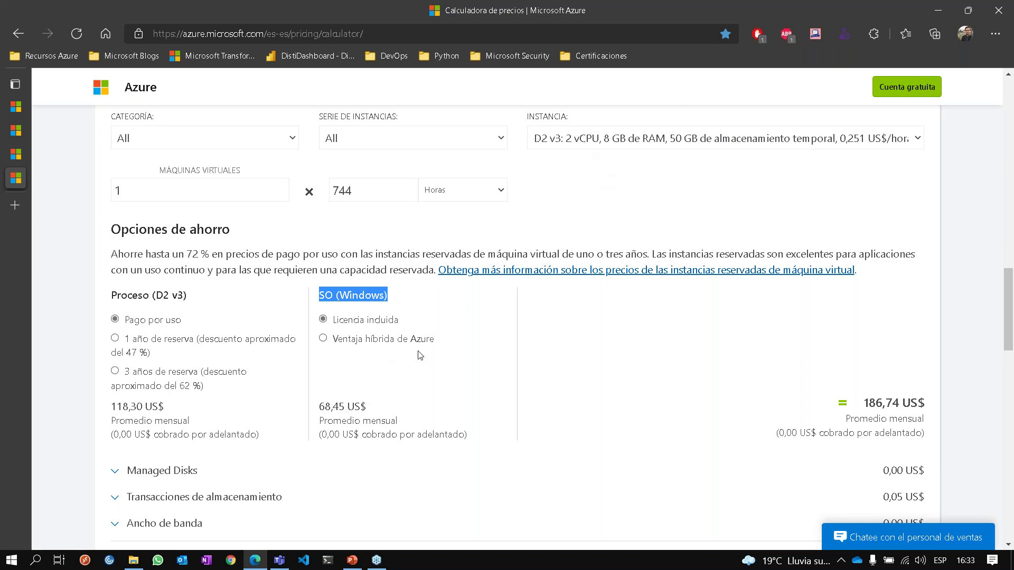
left_click_drag(368, 408, 315, 414)
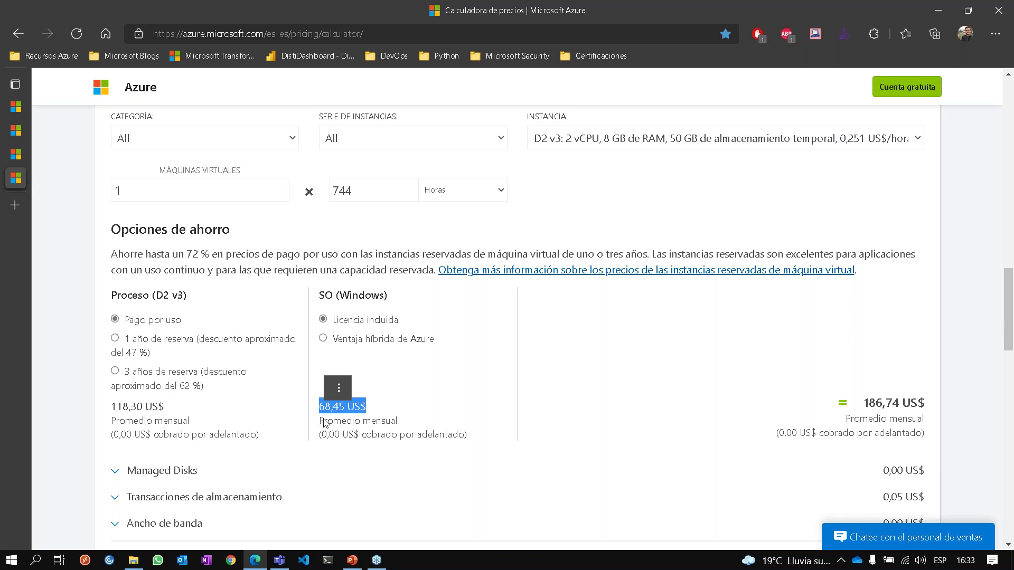
left_click(331, 424)
left_click_drag(319, 410, 374, 409)
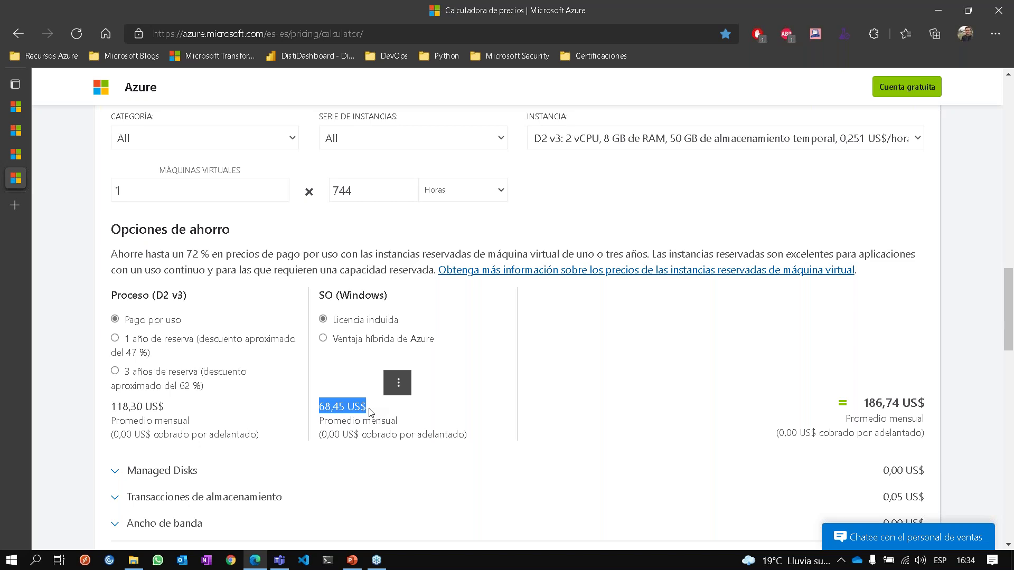
left_click(374, 340)
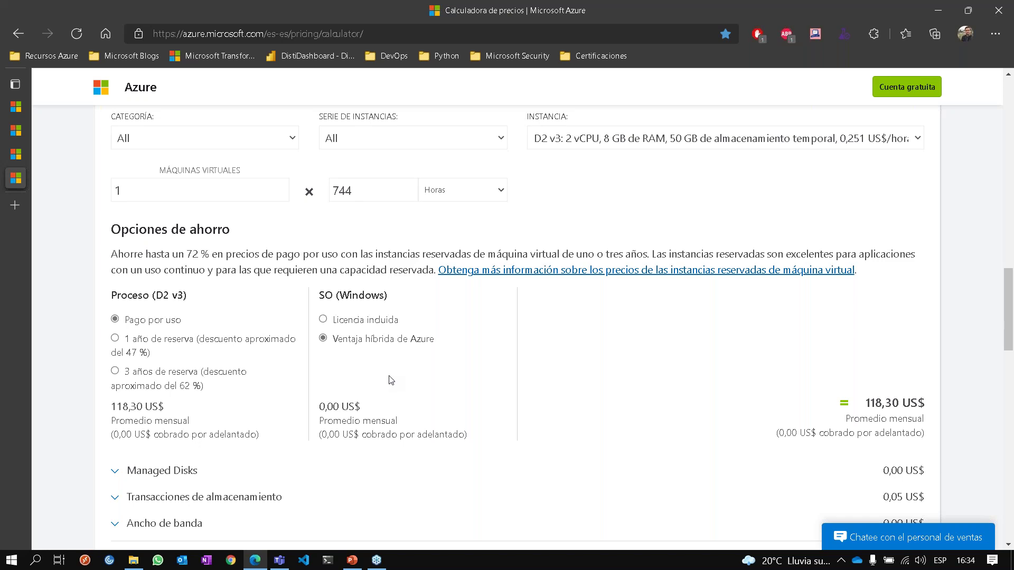
left_click(357, 321)
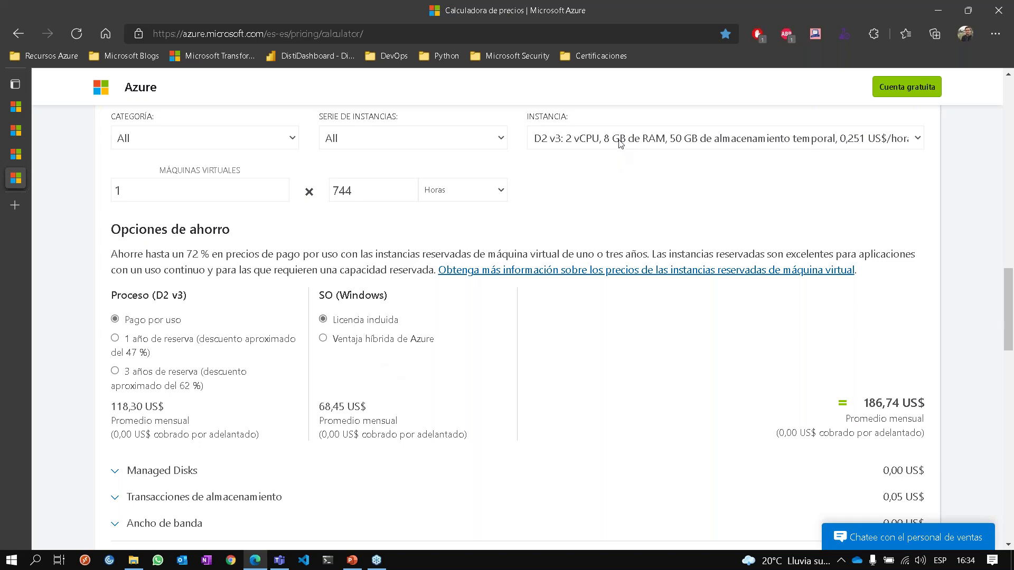
Set the Instancia to D4s v5 (4 vCPU, 16 GB RAM).
left_click(620, 142)
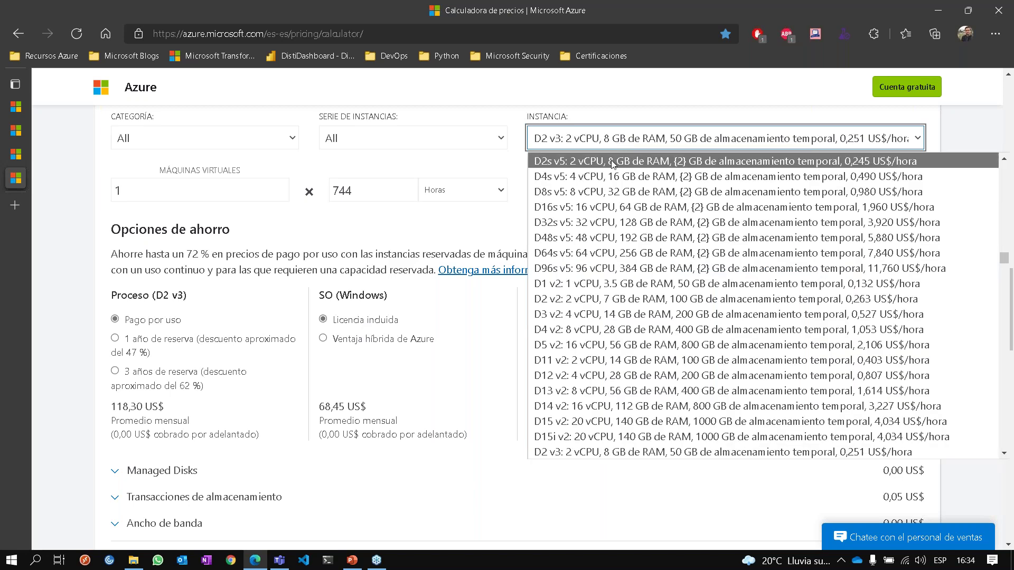
left_click(611, 162)
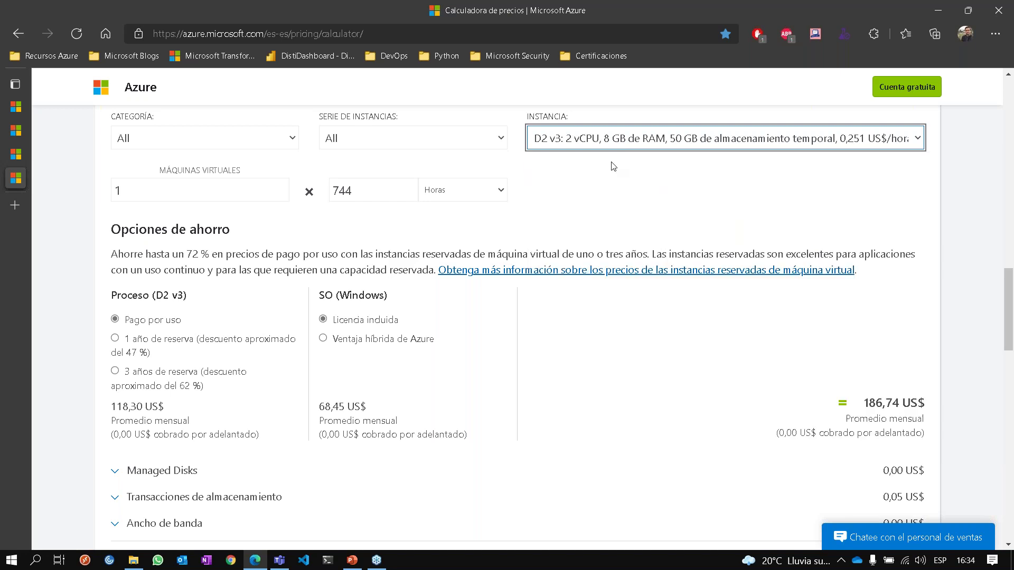
left_click(623, 142)
key("Down")
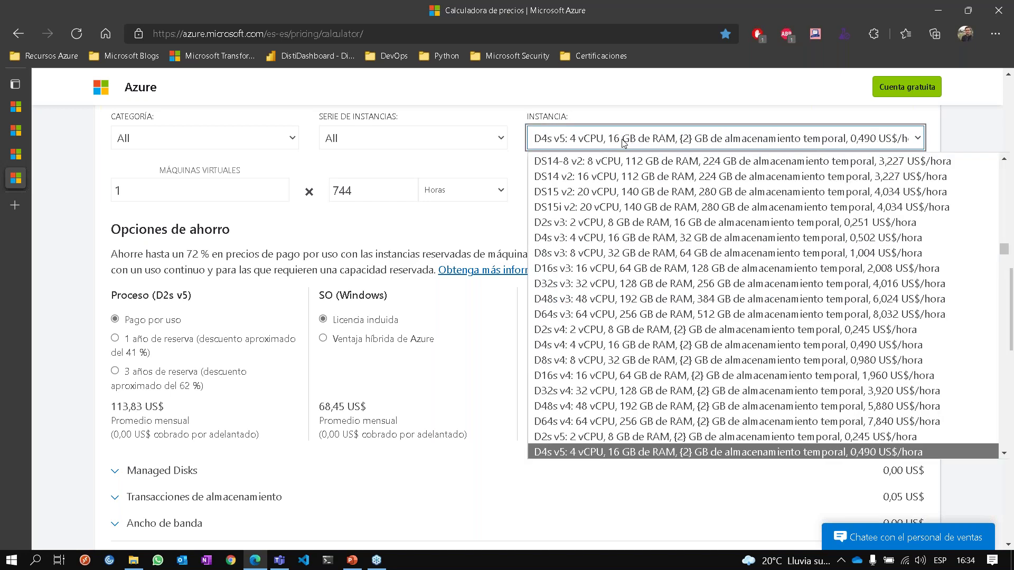
key("Return")
Highlight the 136,90 US$ Windows licence price and review the updated costs.
left_click_drag(372, 406, 315, 410)
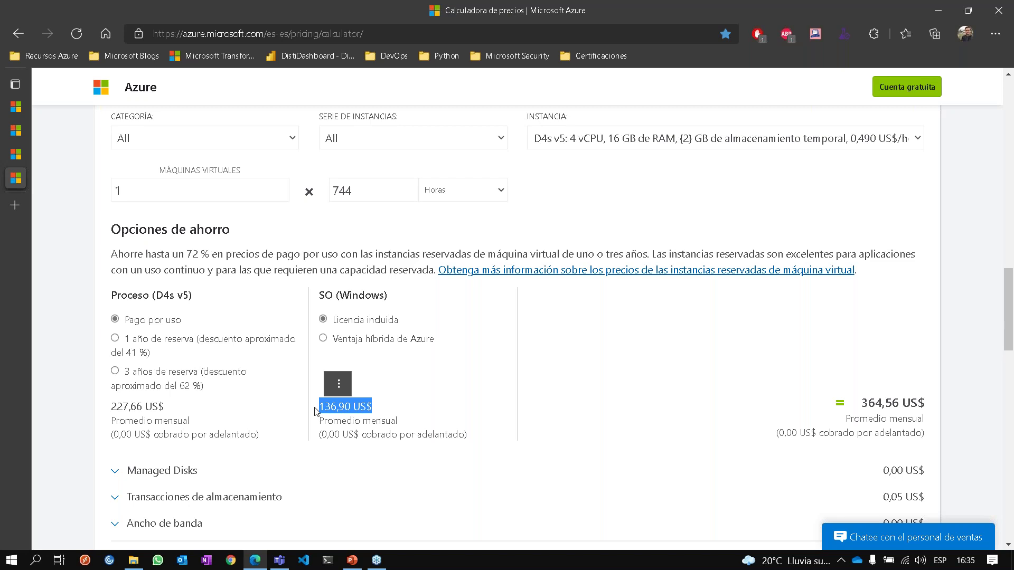
left_click(338, 383)
left_click(567, 386)
left_click(567, 385)
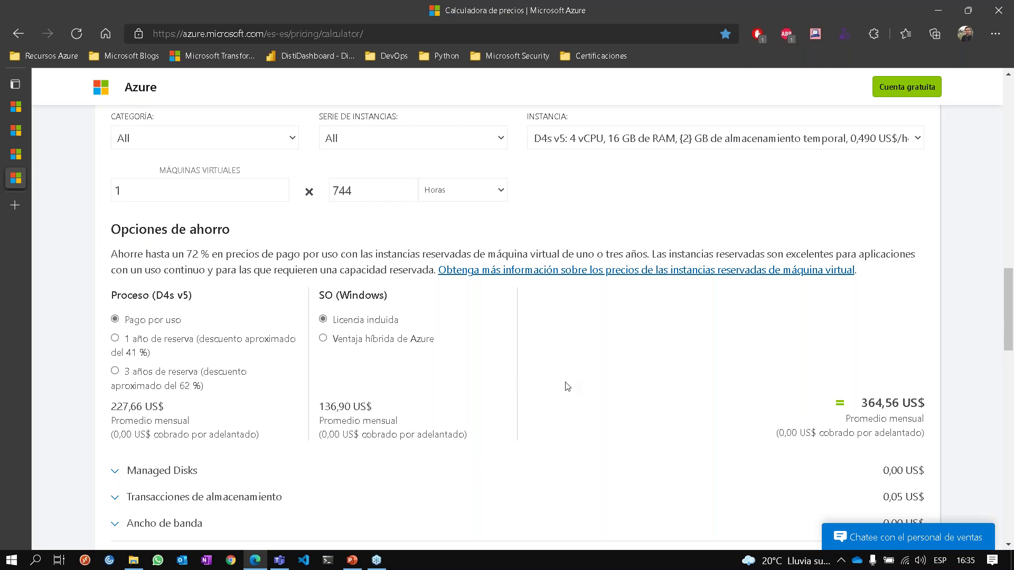
scroll(567, 386, "down", 1)
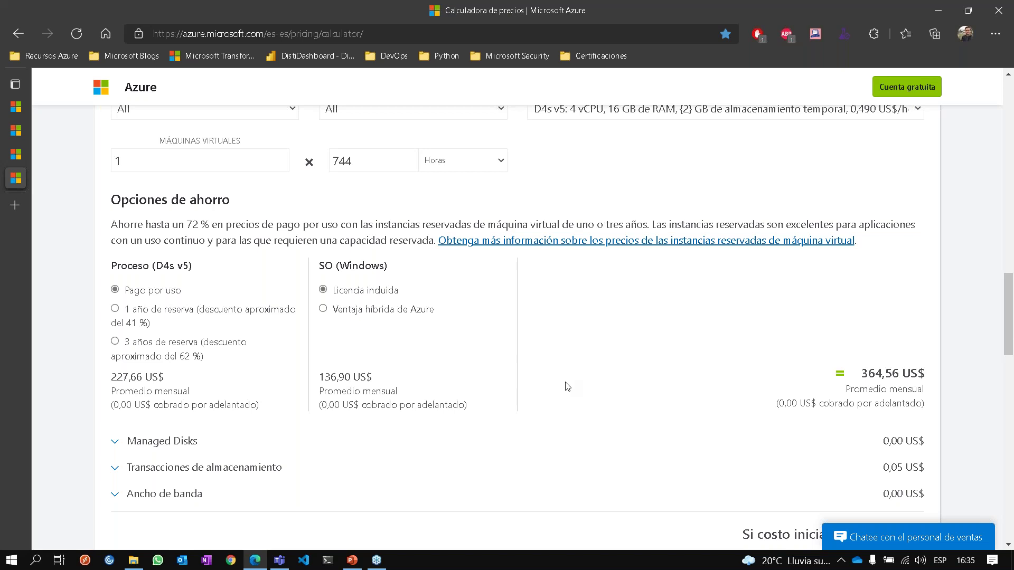
scroll(563, 353, "up", 1)
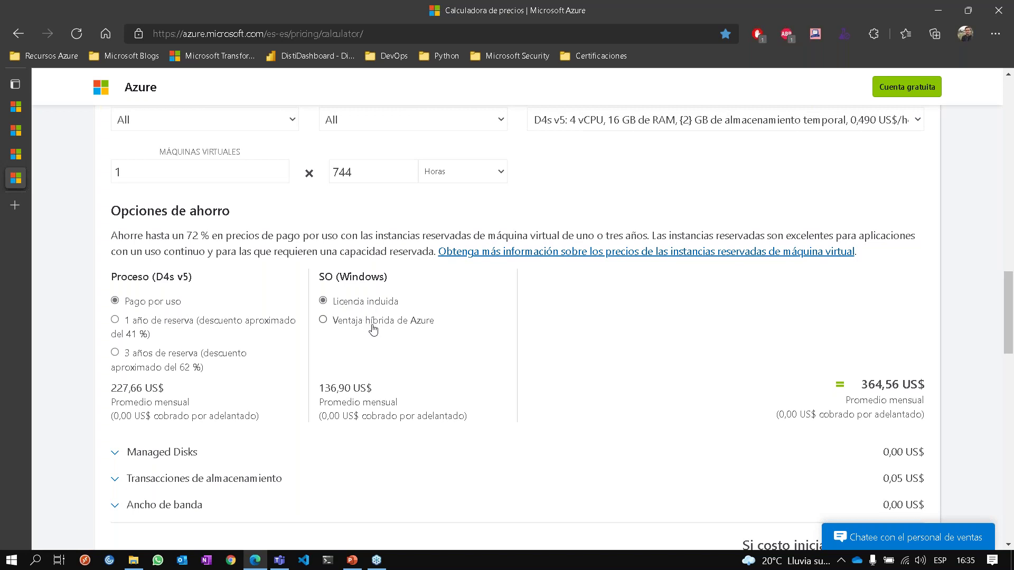
scroll(373, 329, "up", 4)
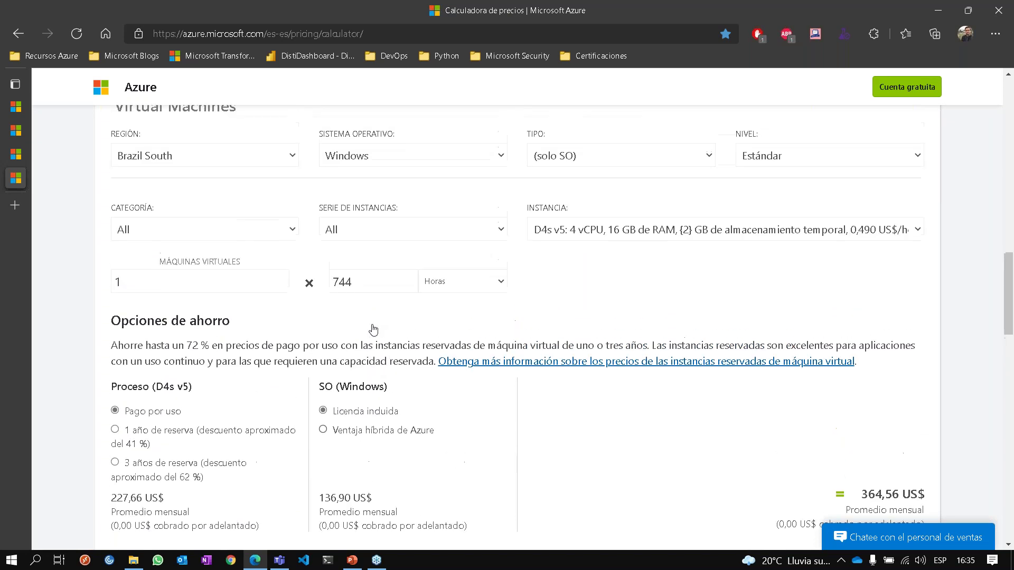
Open portal.azure.com in a new tab, then go back to the Calculadora de precios tab.
left_click(21, 205)
type("portal.azure")
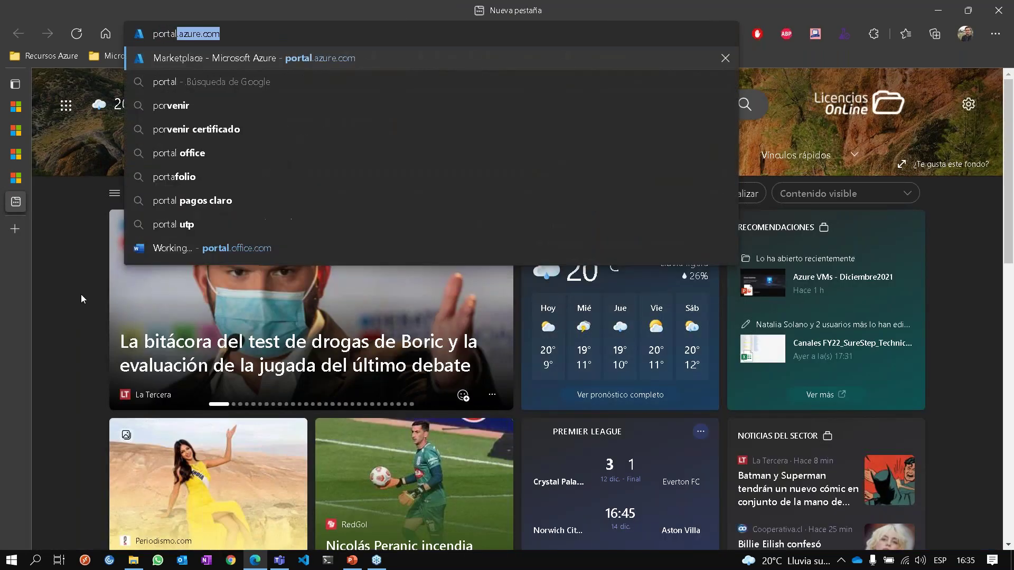
type(".com")
key("Return")
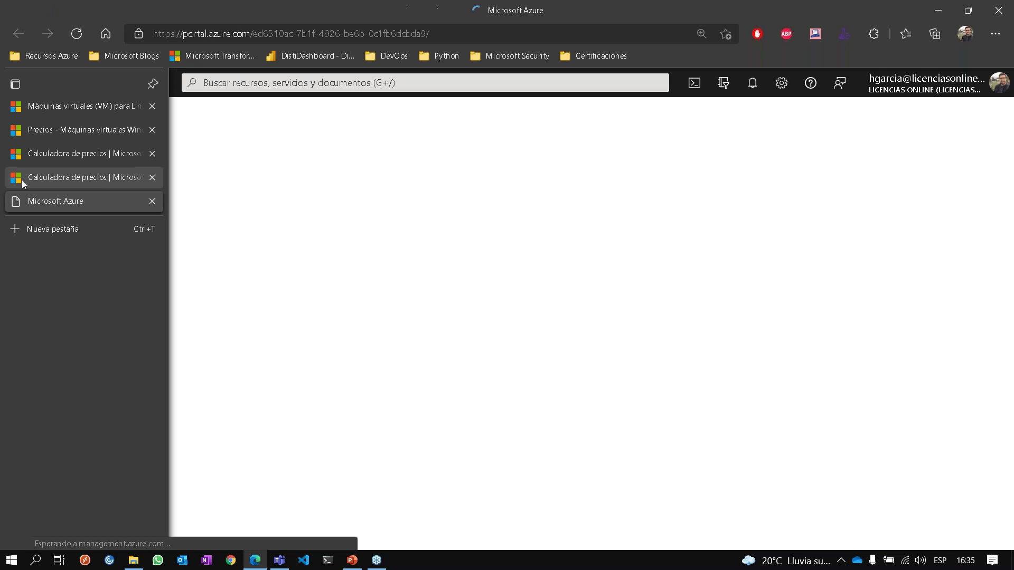
left_click(23, 180)
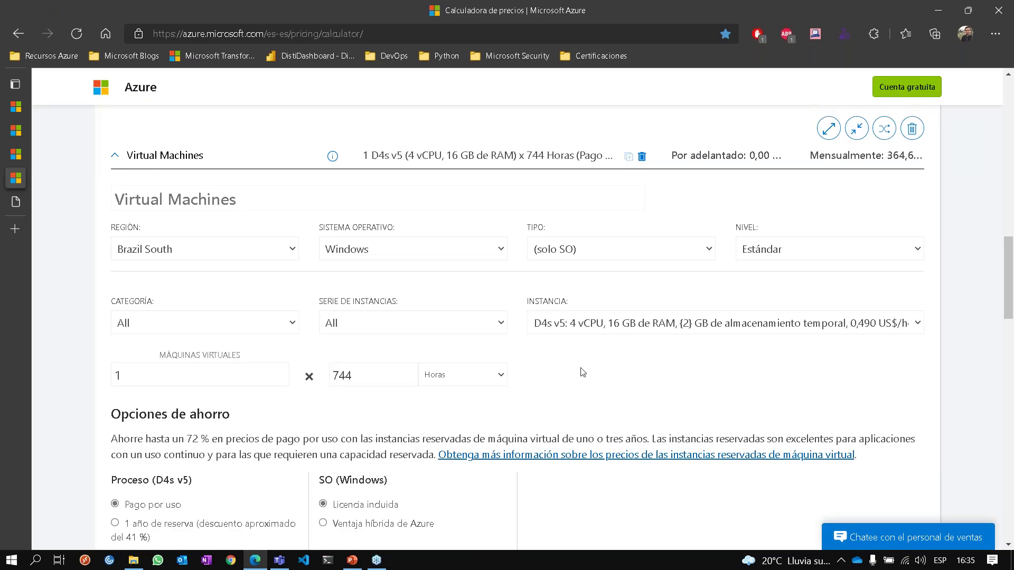
scroll(582, 373, "down", 2)
scroll(582, 373, "down", 1)
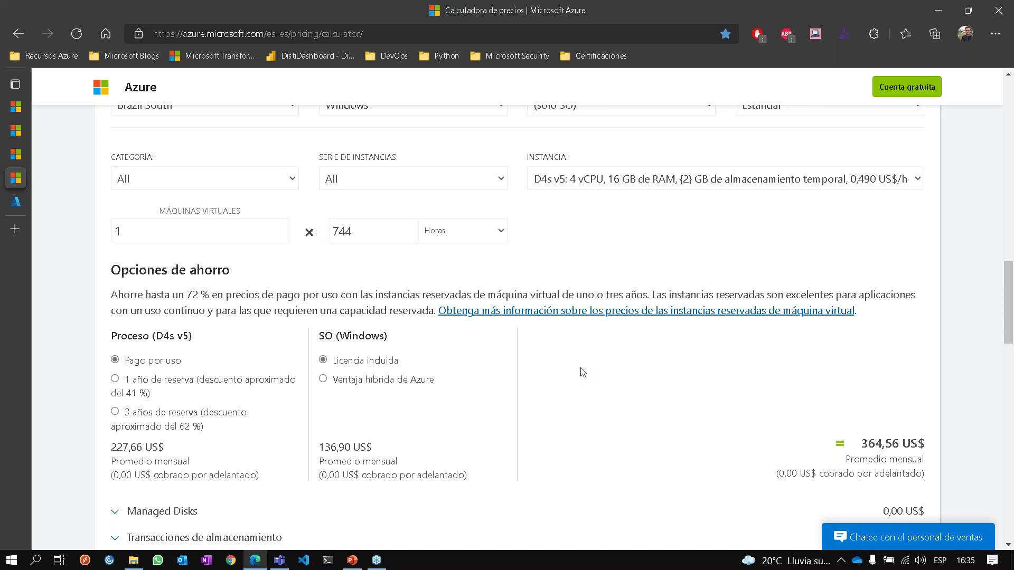
scroll(583, 372, "down", 2)
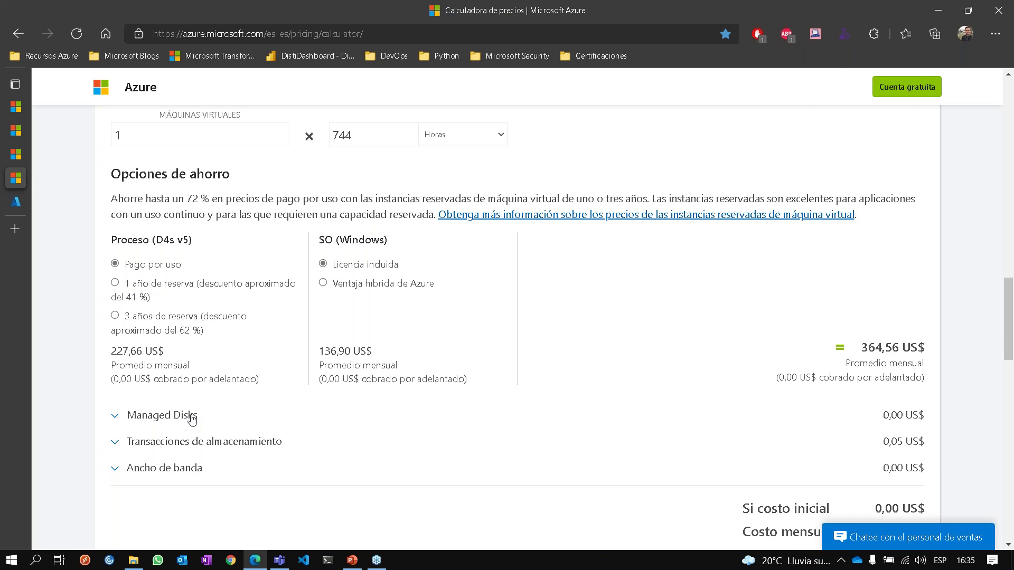
Expand Managed Disks and set the Nivel to SSD estándar.
left_click(191, 420)
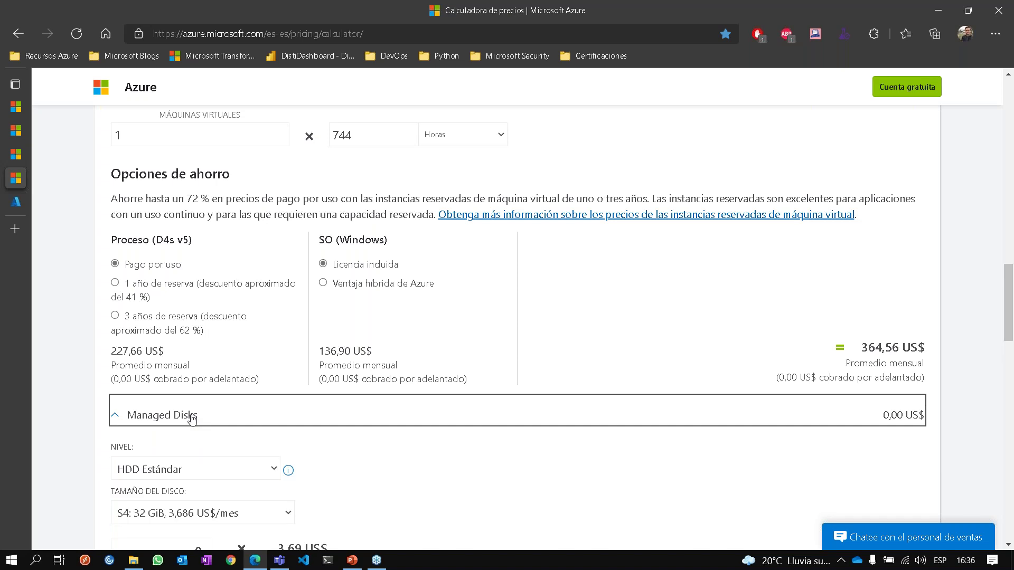
scroll(191, 419, "down", 1)
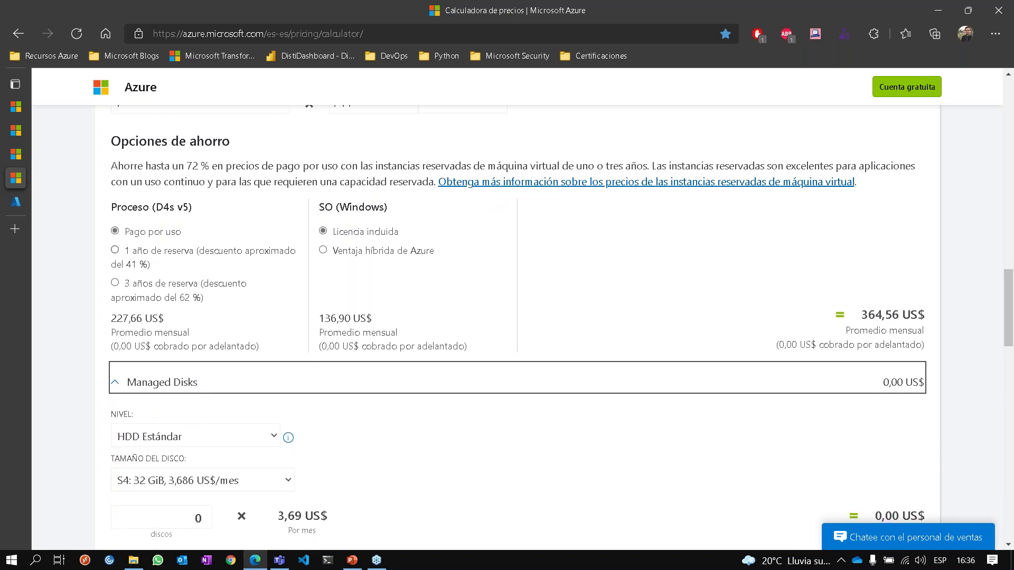
scroll(306, 249, "up", 1)
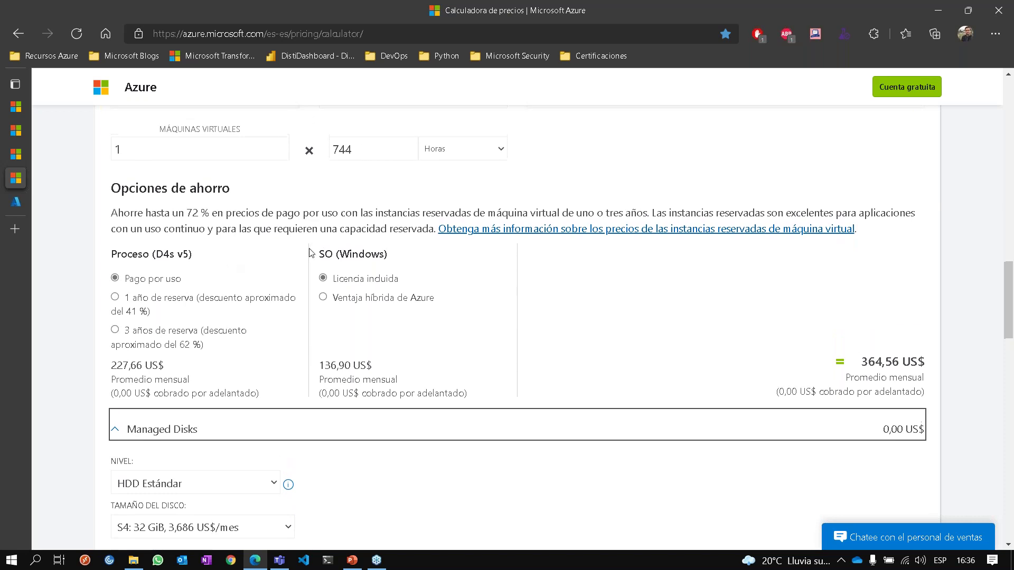
scroll(311, 252, "up", 2)
scroll(287, 315, "down", 3)
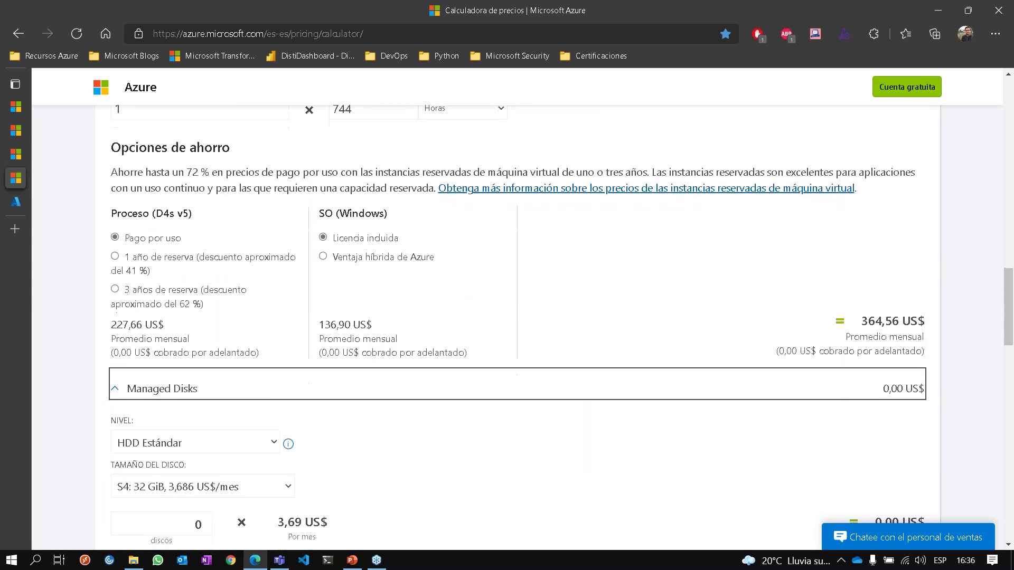
scroll(208, 427, "down", 1)
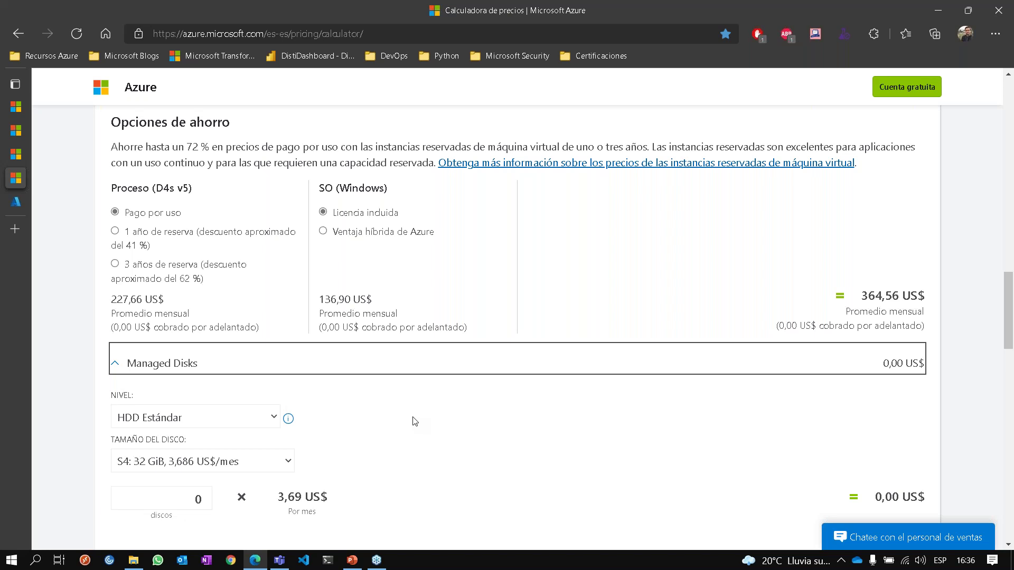
left_click(224, 418)
key("Down")
key("Return")
Choose the E10: 128 GiB disk size, add one disk, and highlight the 20,74 US$ total.
scroll(217, 407, "down", 2)
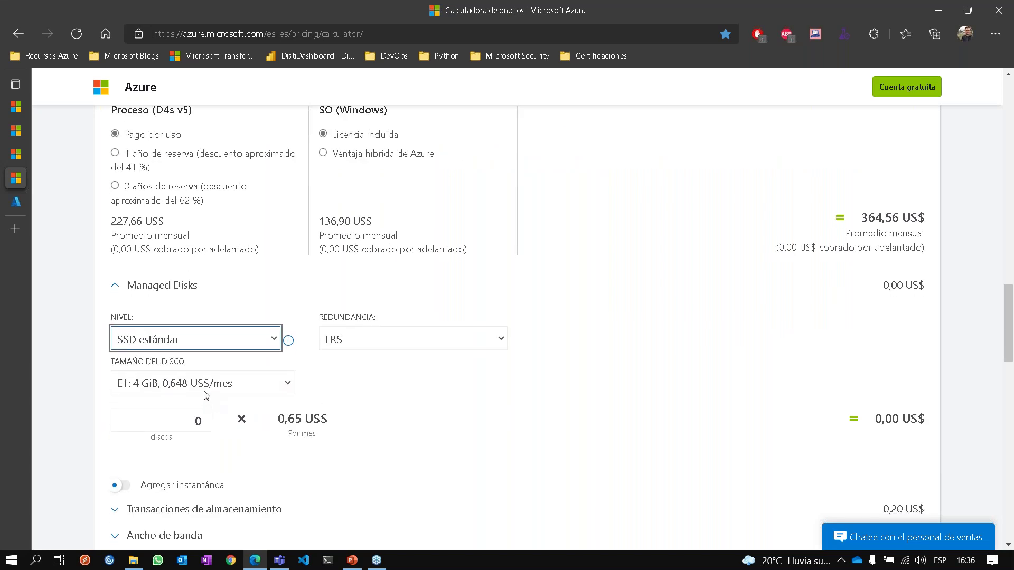
left_click(210, 390)
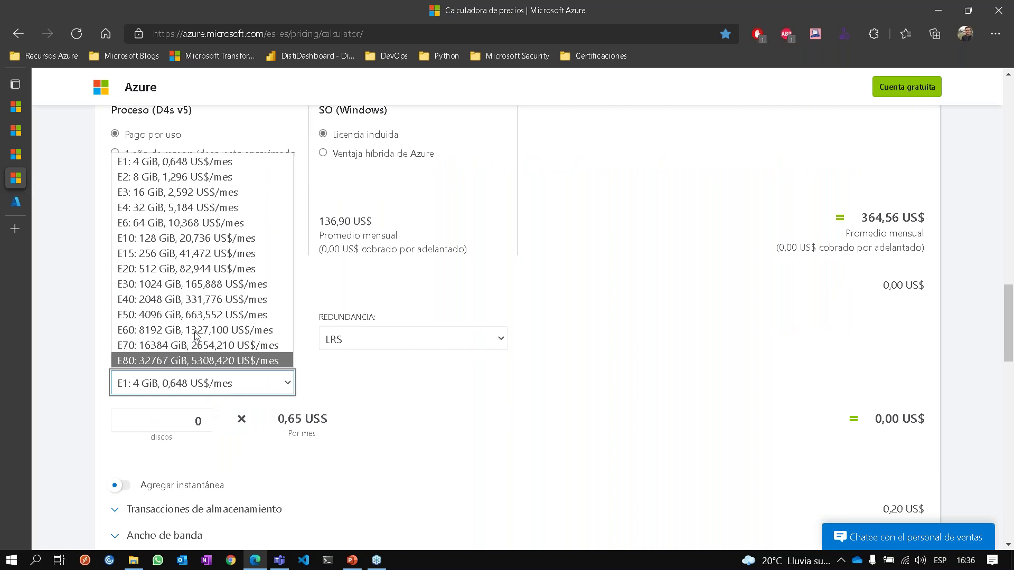
left_click(187, 239)
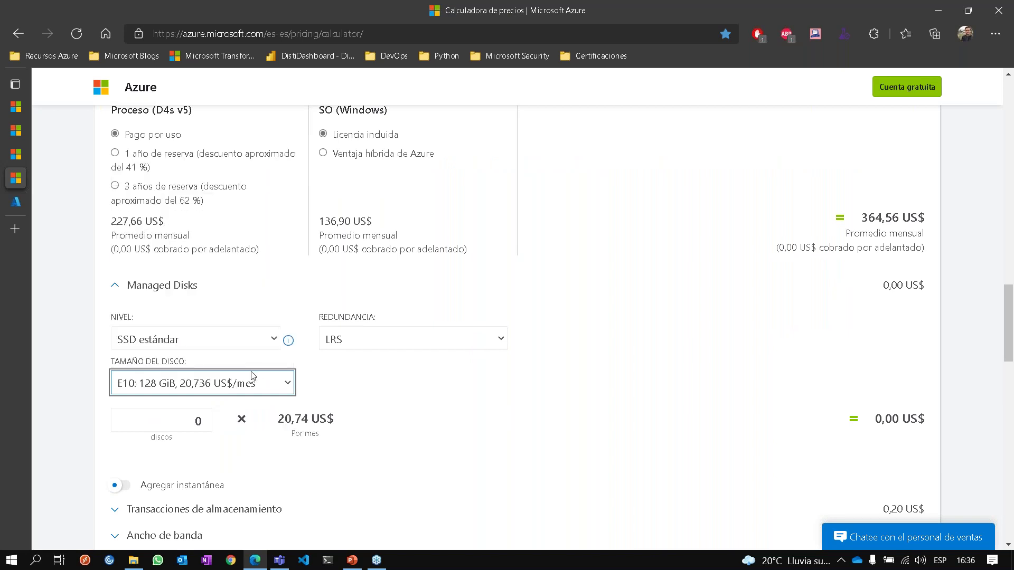
left_click(208, 416)
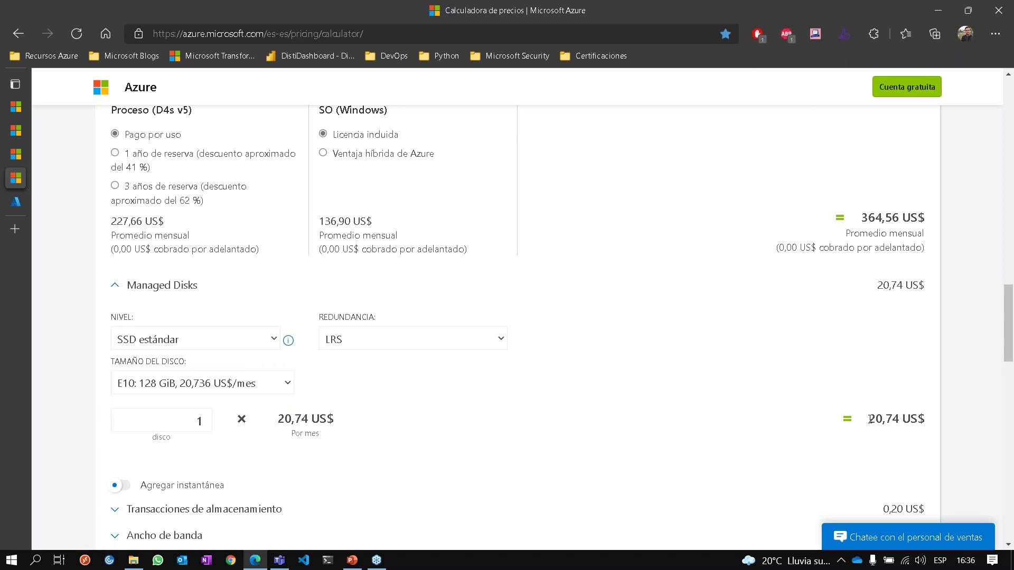
left_click_drag(869, 419, 917, 420)
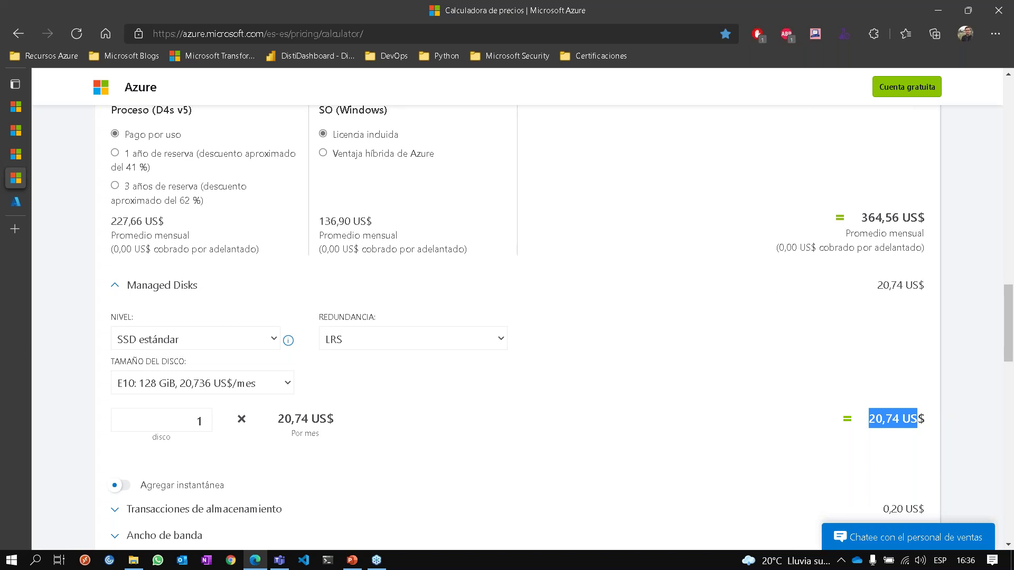
scroll(867, 383, "down", 1)
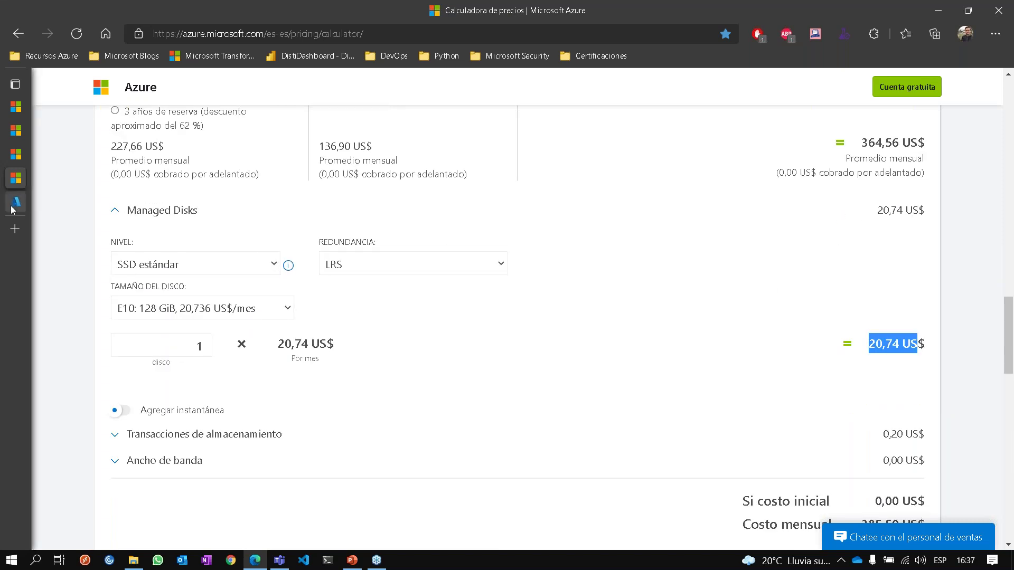
Open the hg-handonaks resource group from Recent resources and start creating a resource in it.
left_click(21, 201)
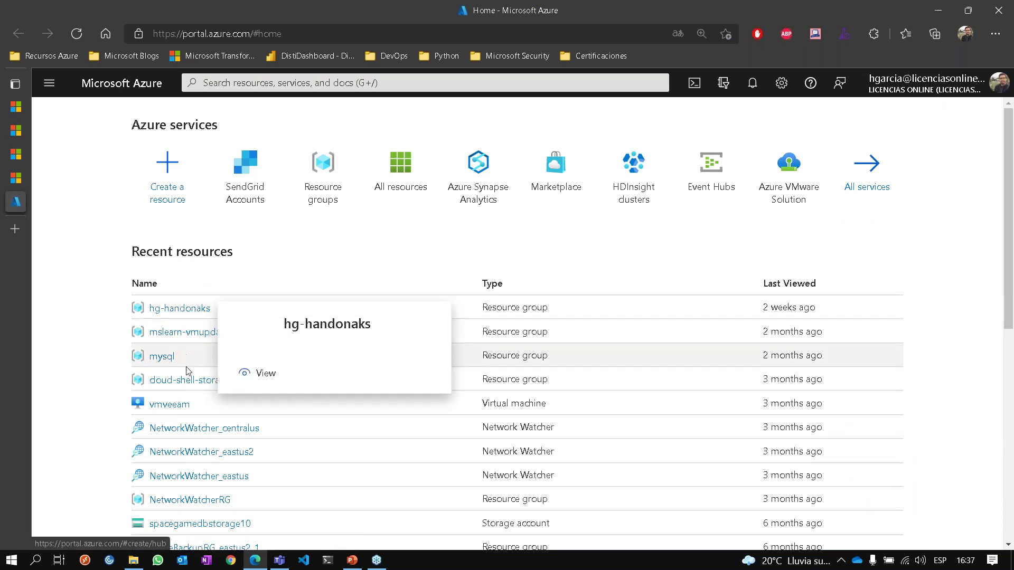
left_click(186, 309)
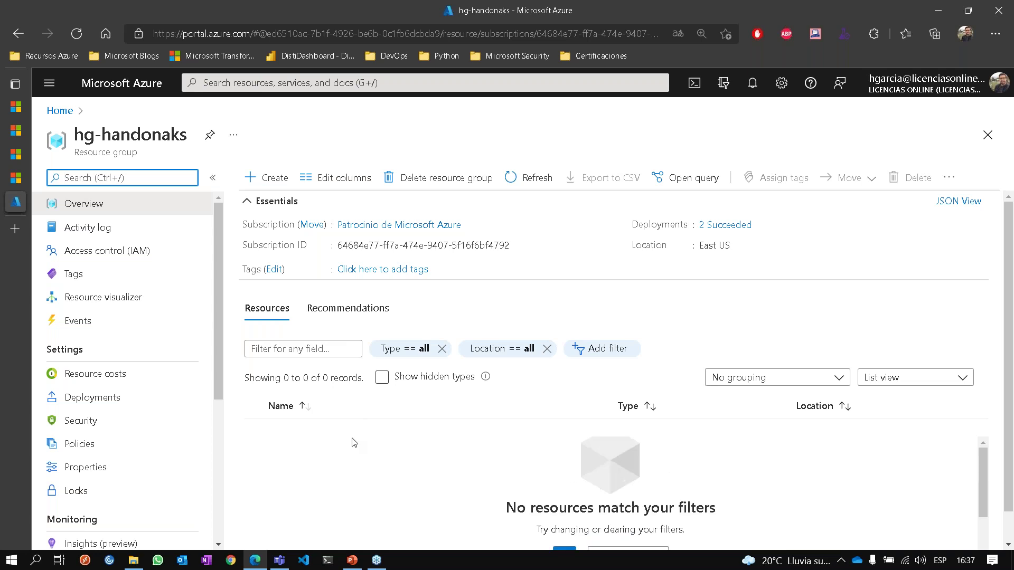
left_click(272, 182)
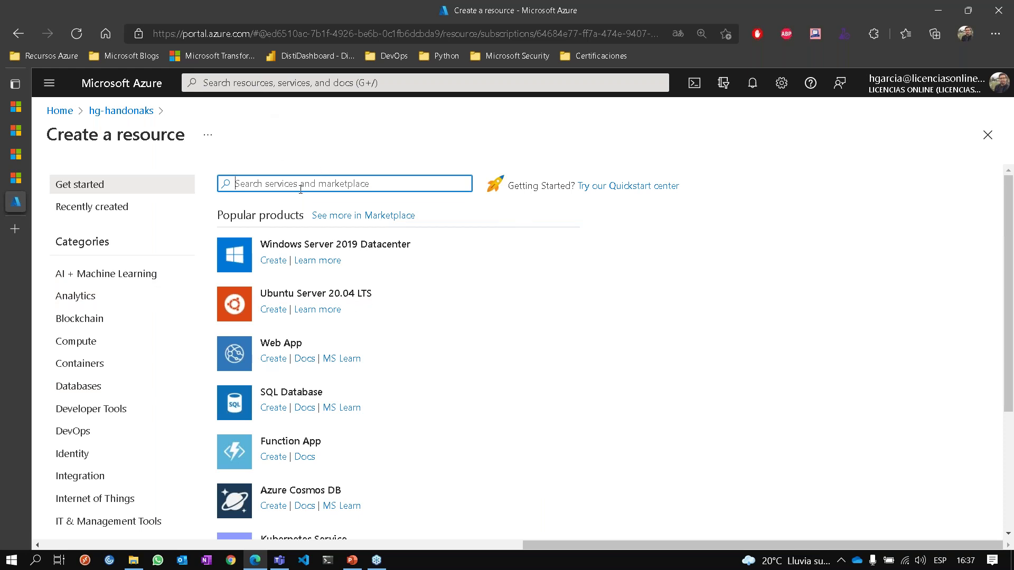
Open the full Marketplace and show the complete Compute category list.
left_click(328, 216)
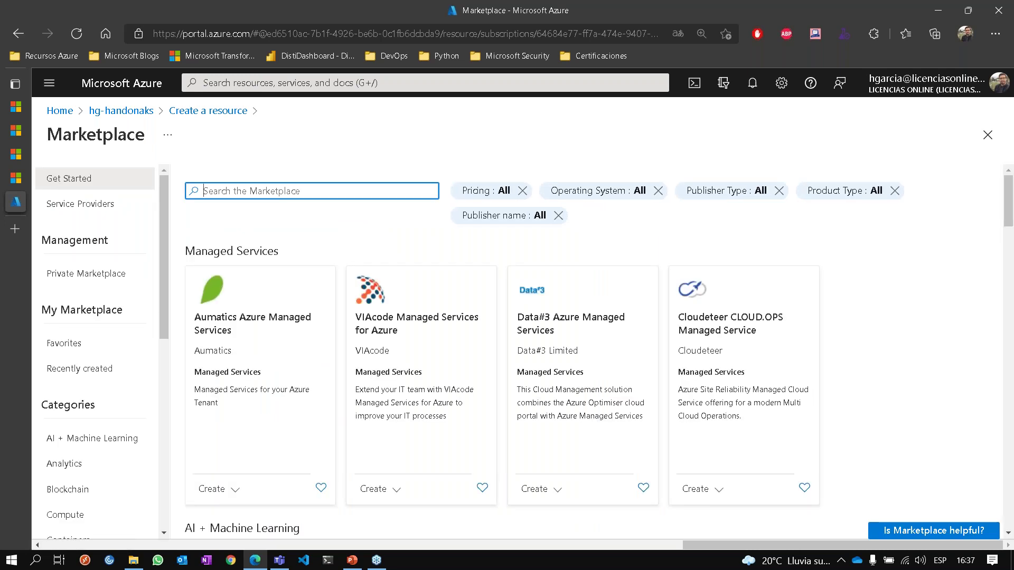
scroll(873, 348, "down", 2)
scroll(874, 348, "down", 3)
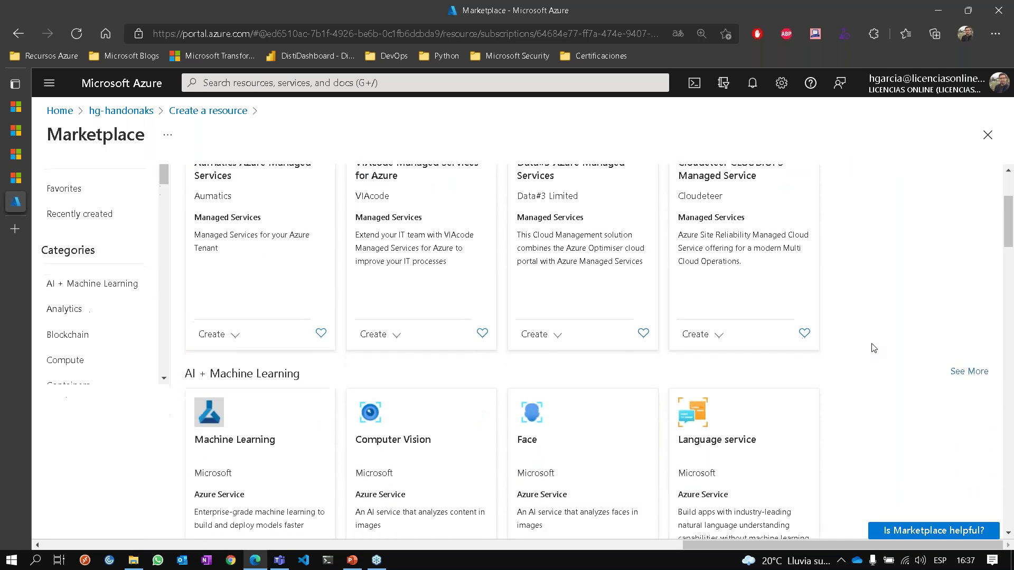
scroll(874, 348, "down", 6)
scroll(873, 348, "down", 1)
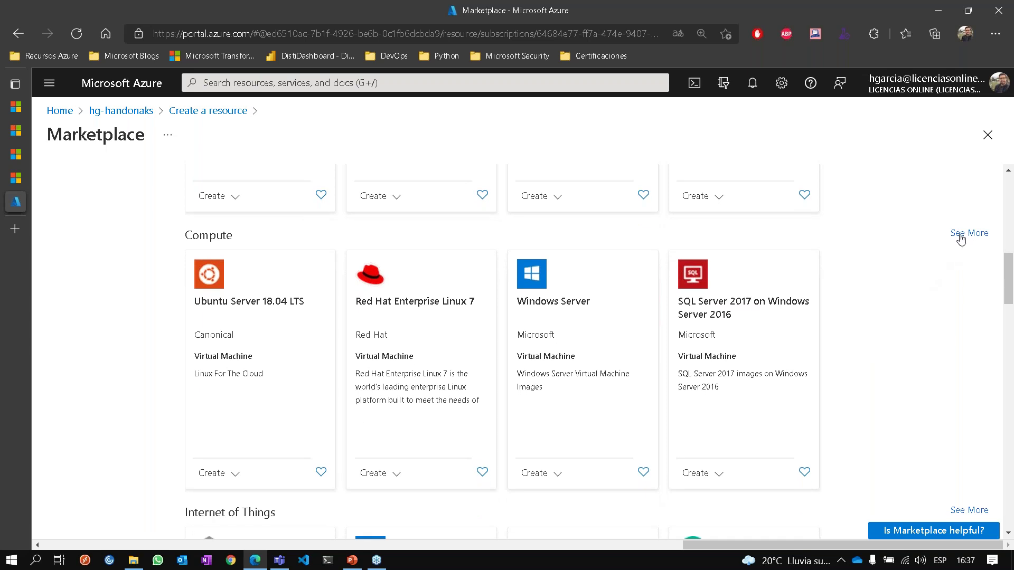
left_click(960, 235)
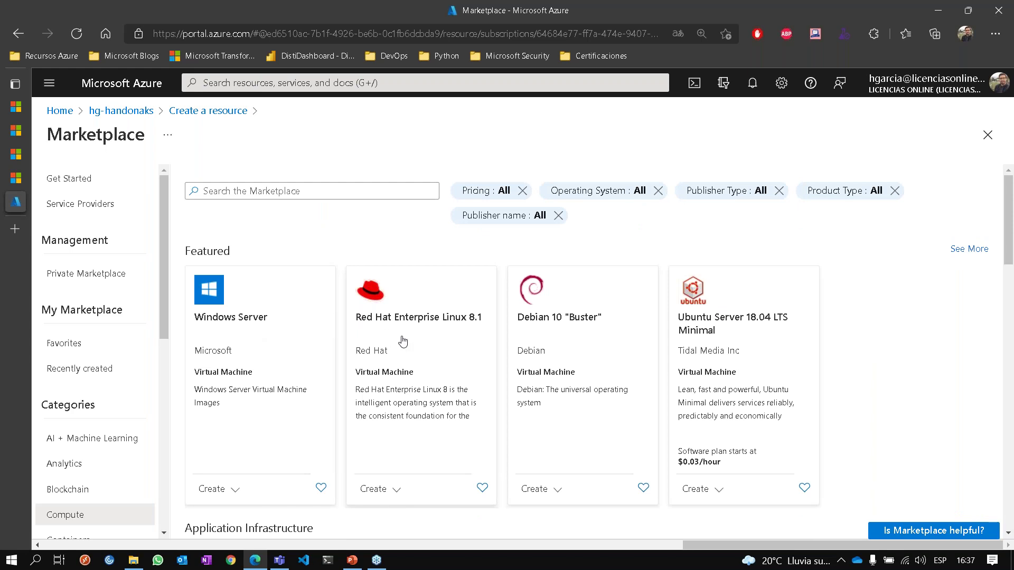
Browse the Compute offerings, dismissing the incoming chat notification and its preview.
scroll(403, 338, "down", 1)
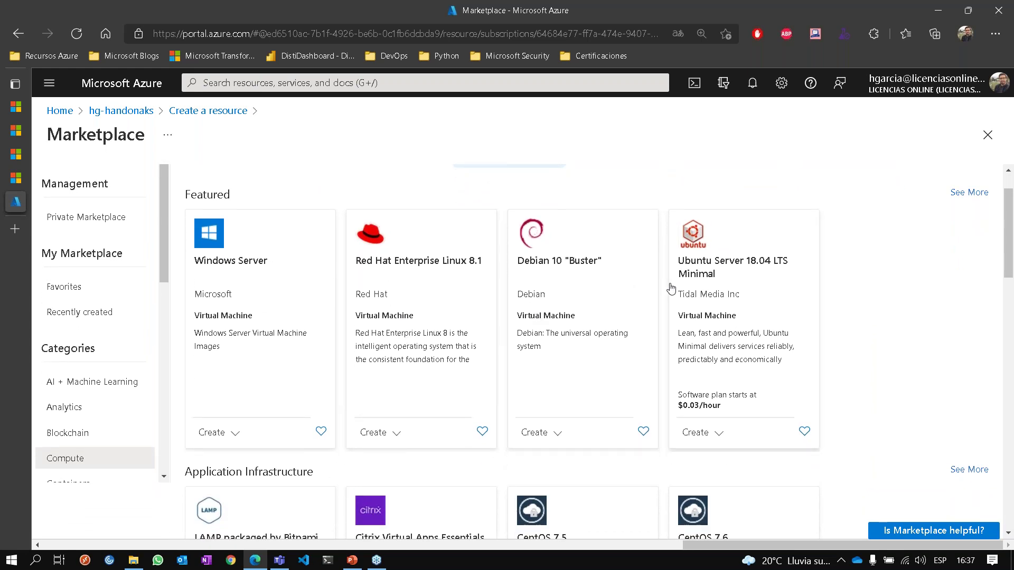
scroll(667, 304, "down", 3)
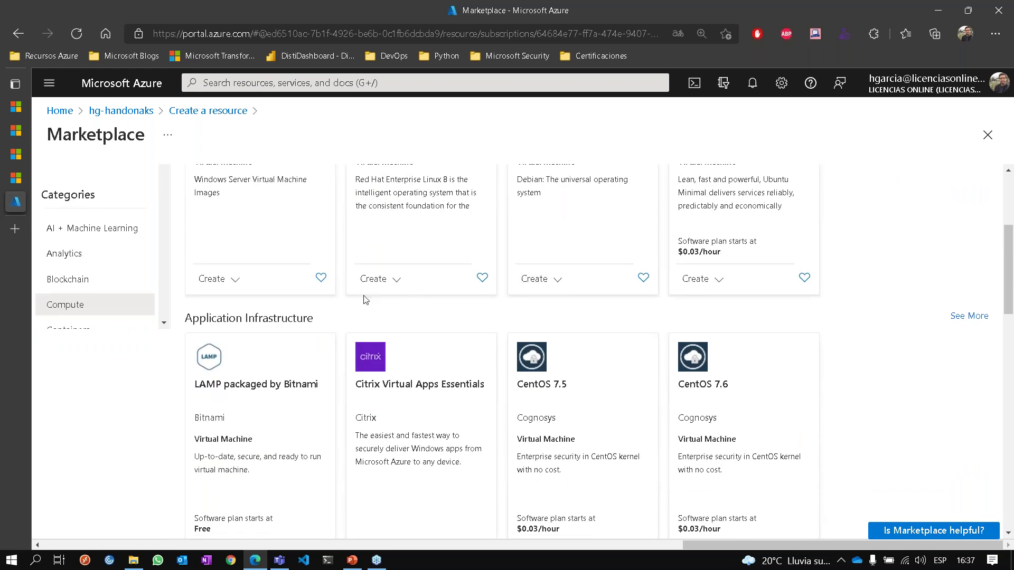
scroll(366, 299, "down", 4)
scroll(216, 275, "down", 5)
scroll(216, 275, "down", 2)
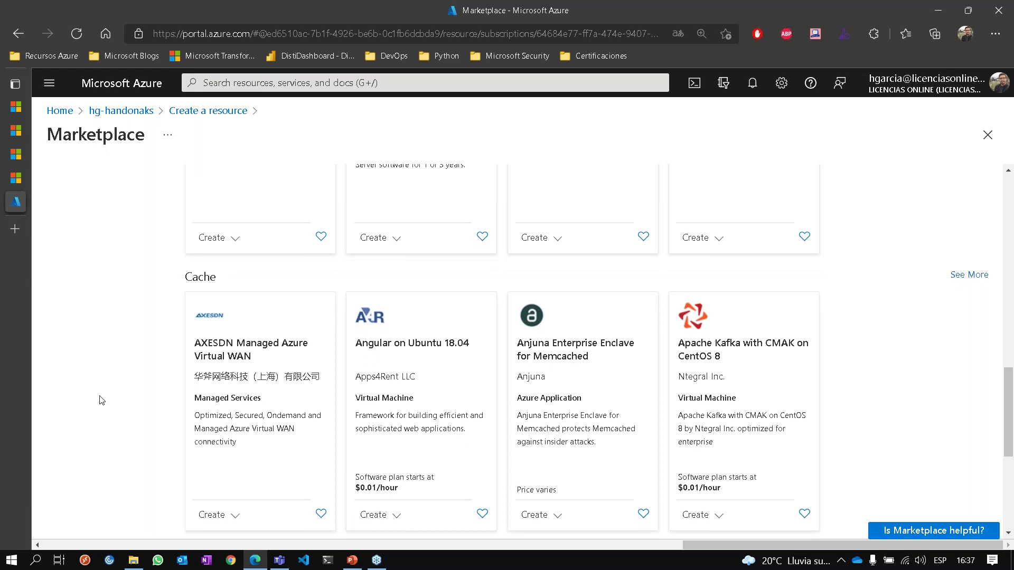
scroll(102, 400, "down", 1)
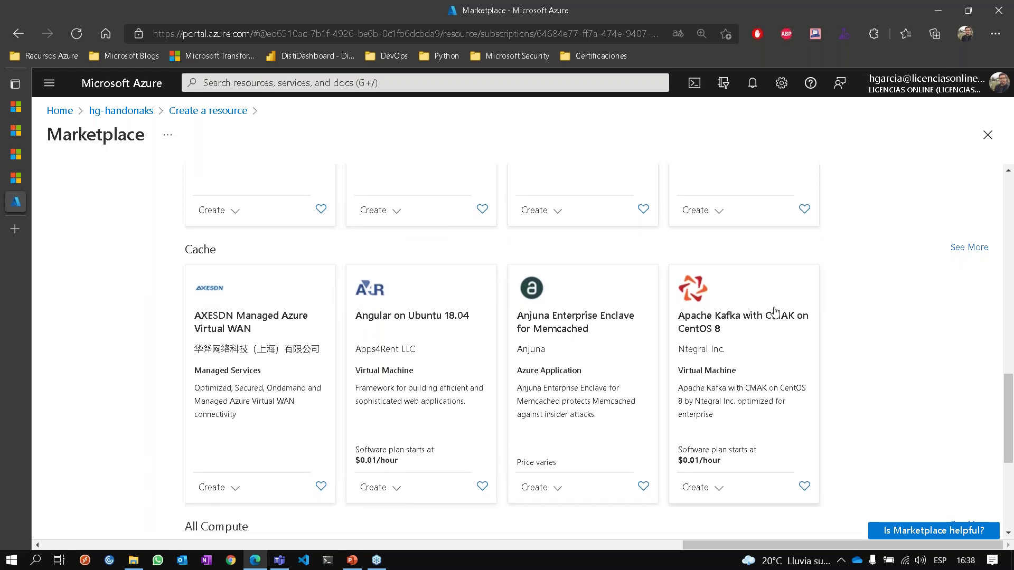
scroll(858, 381, "down", 1)
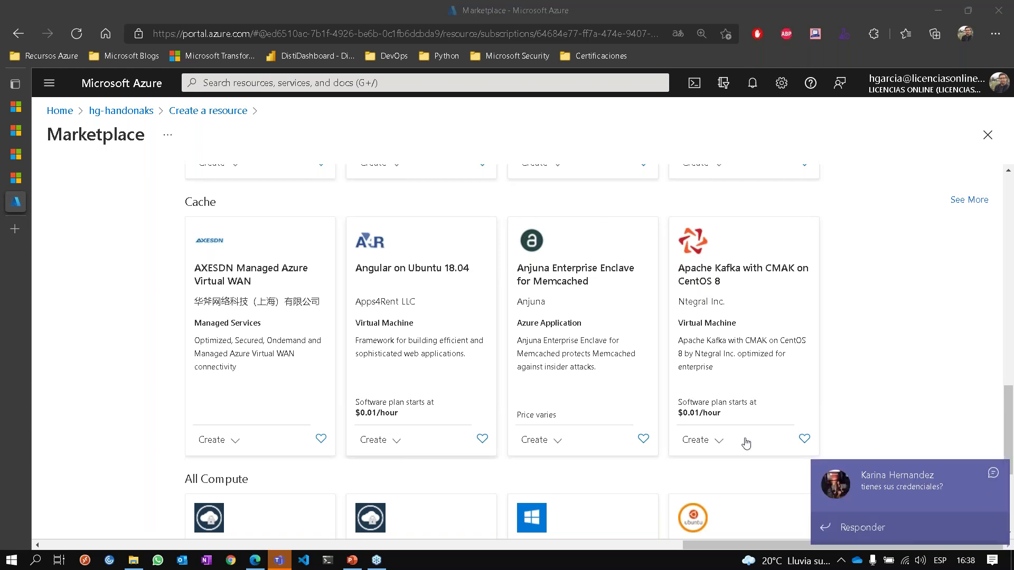
left_click(992, 473)
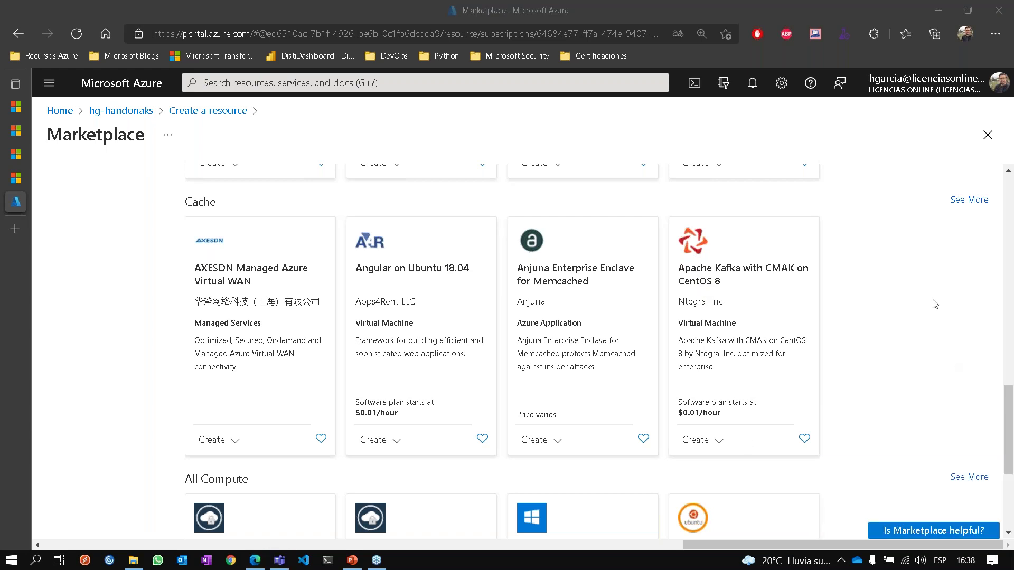
scroll(934, 302, "down", 3)
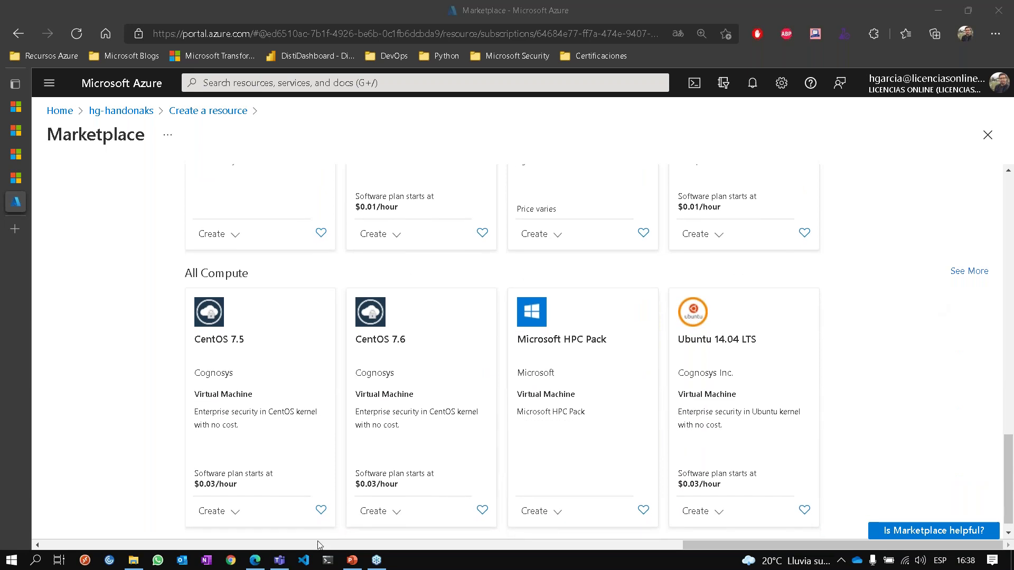
mouse_move(276, 564)
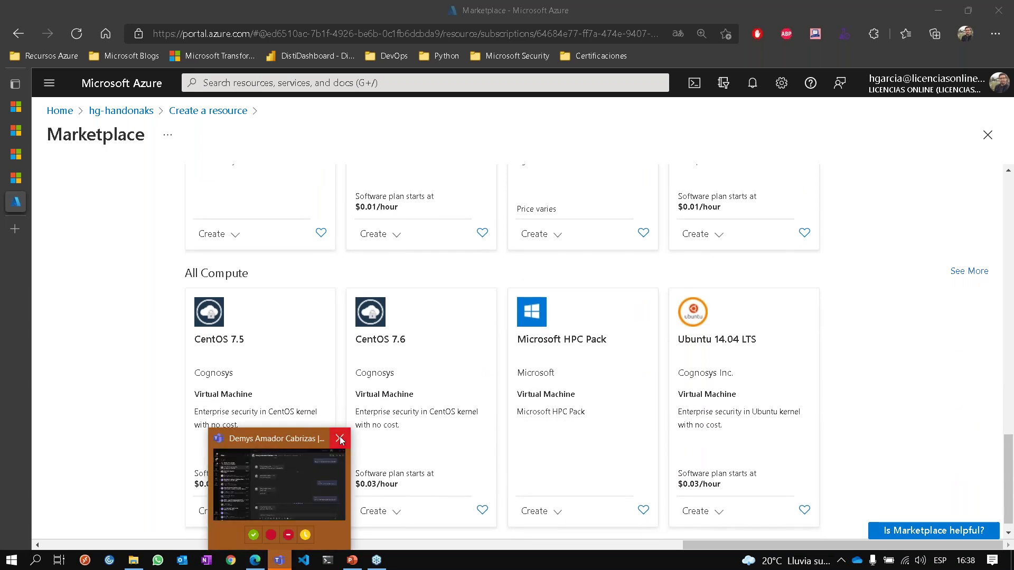
left_click(340, 439)
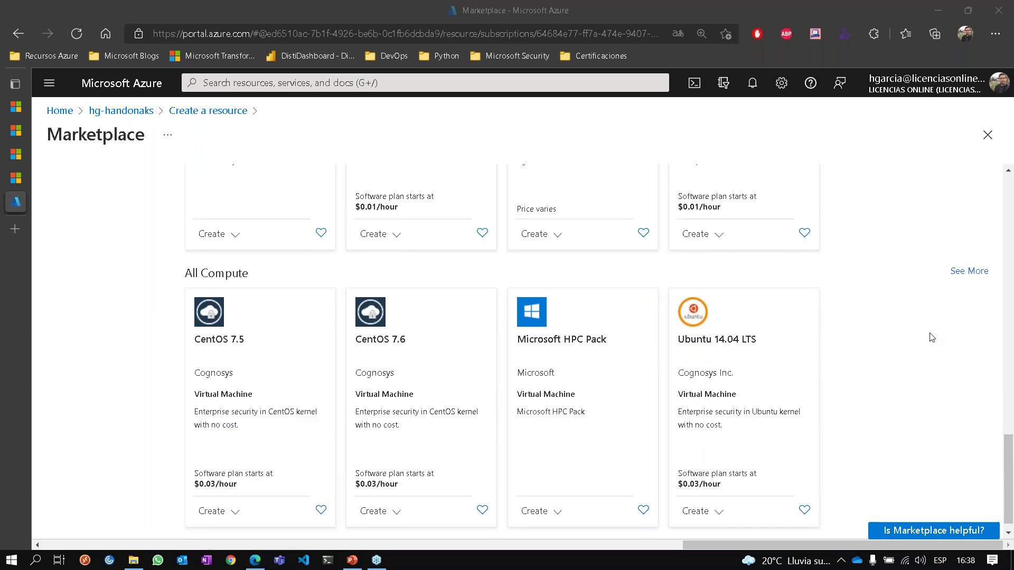
scroll(917, 343, "down", 1)
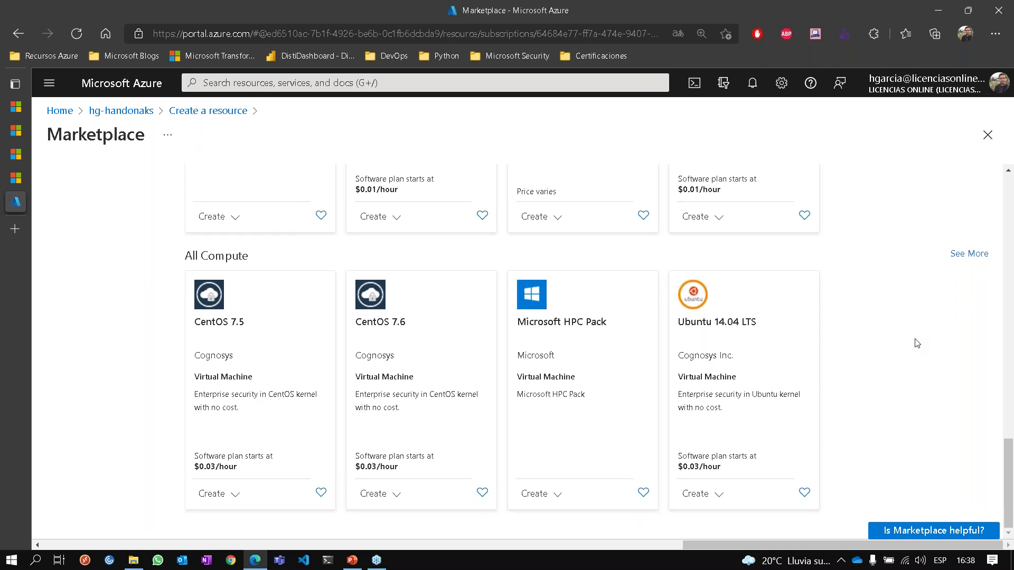
scroll(916, 343, "up", 15)
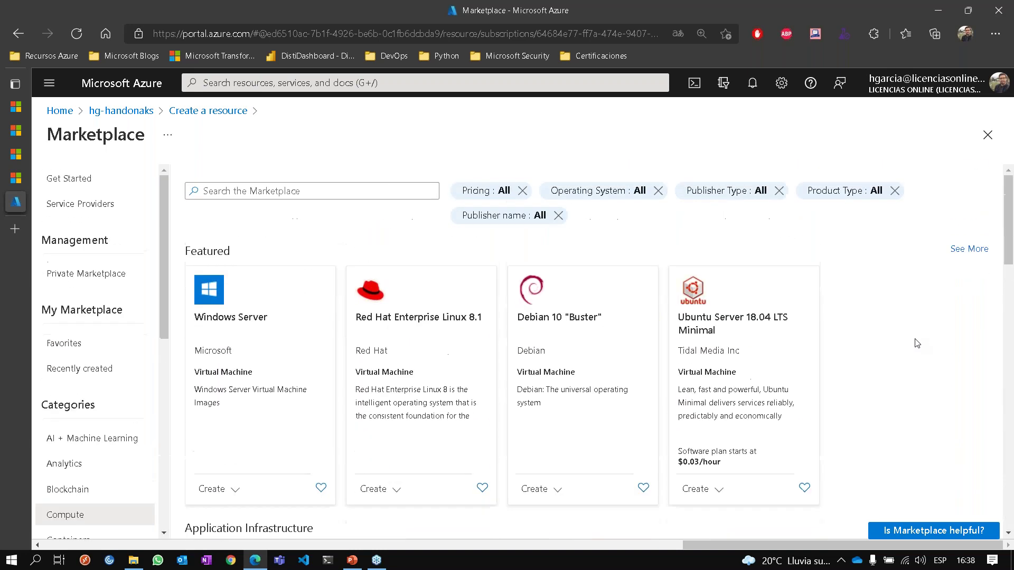
Search the Marketplace for 'wordpress' and look over the results.
left_click(352, 188)
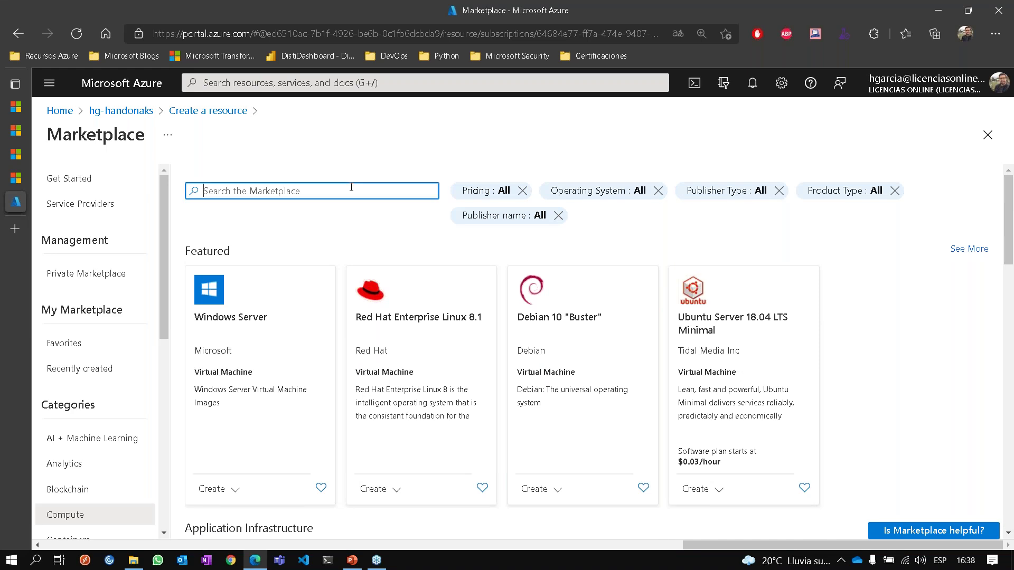
type("wordpress")
key("Return")
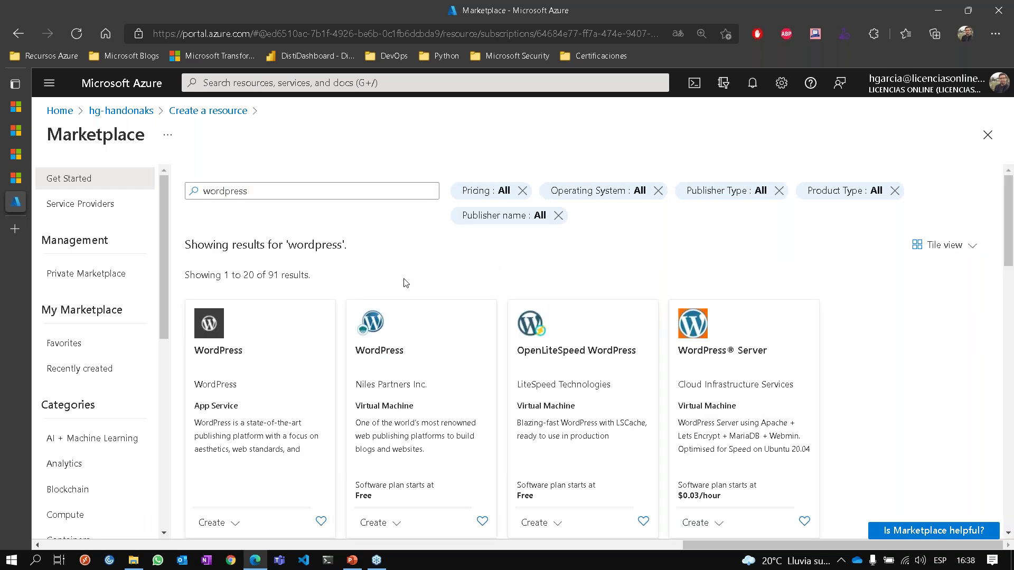
scroll(334, 289, "down", 3)
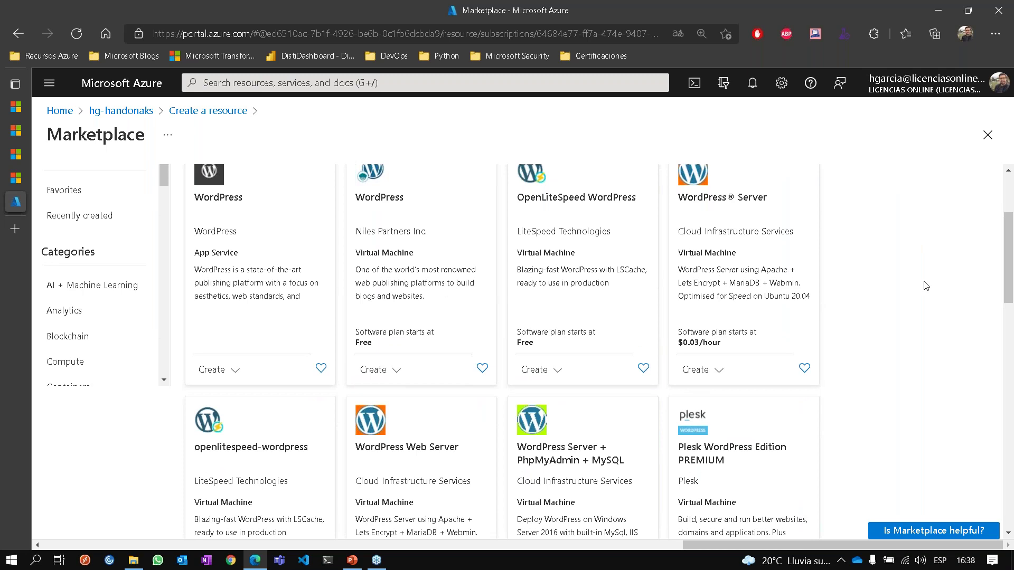
scroll(926, 285, "up", 3)
scroll(925, 286, "down", 1)
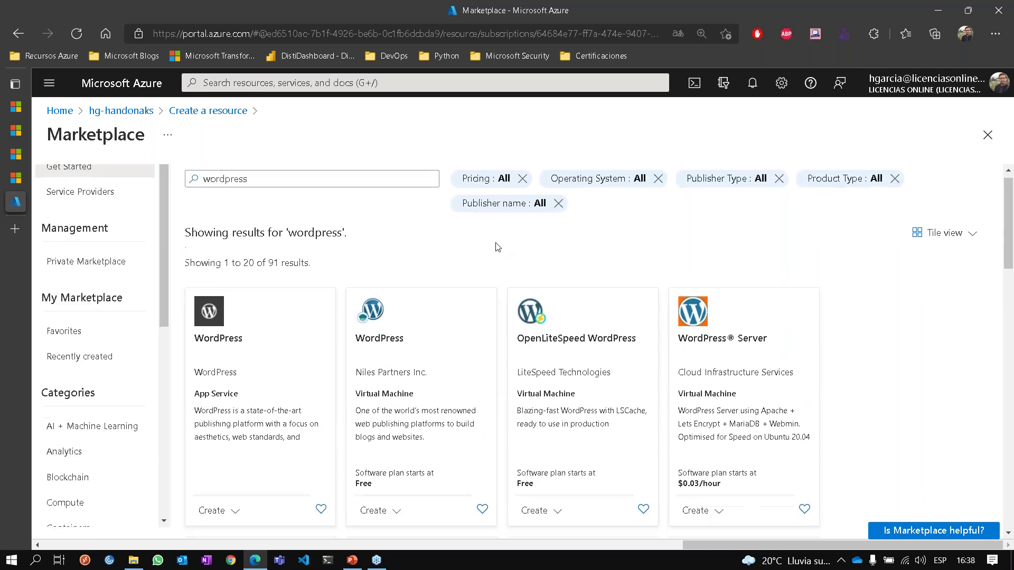
Replace the search with 'veeam' and review its results.
triple_click(292, 178)
type("veaa")
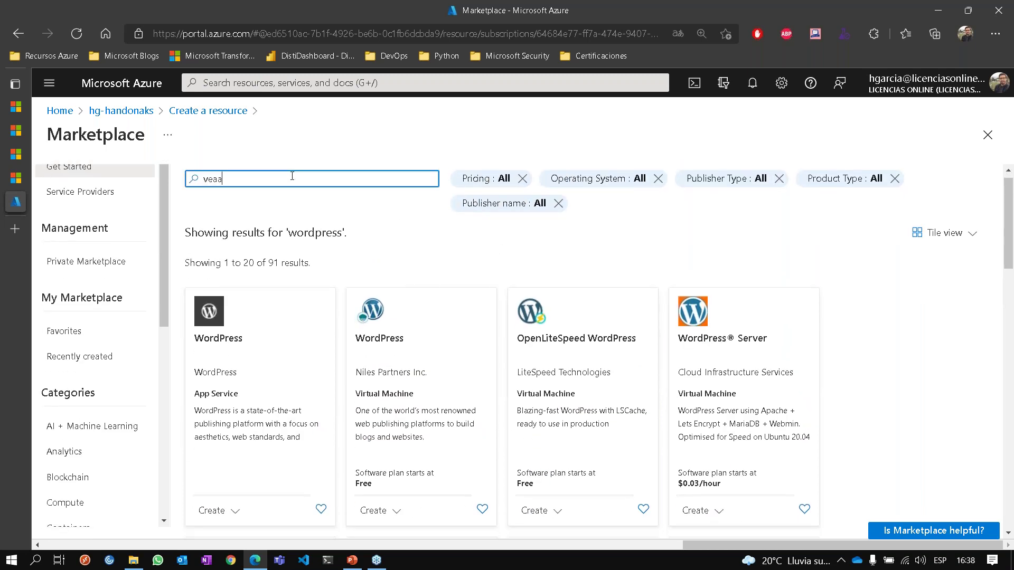
key("BackSpace")
key("BackSpace")
type("ea")
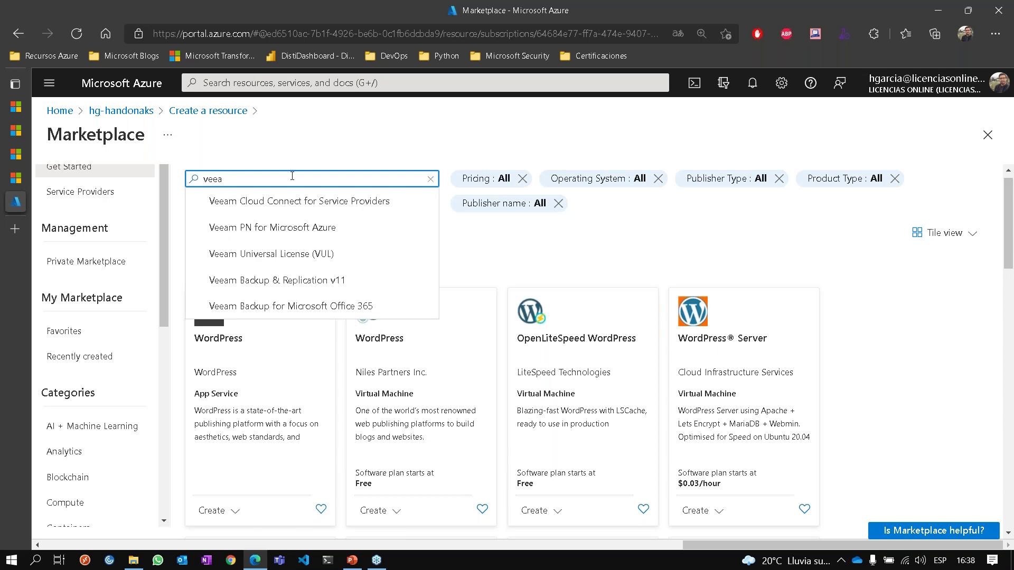
type("m")
key("Return")
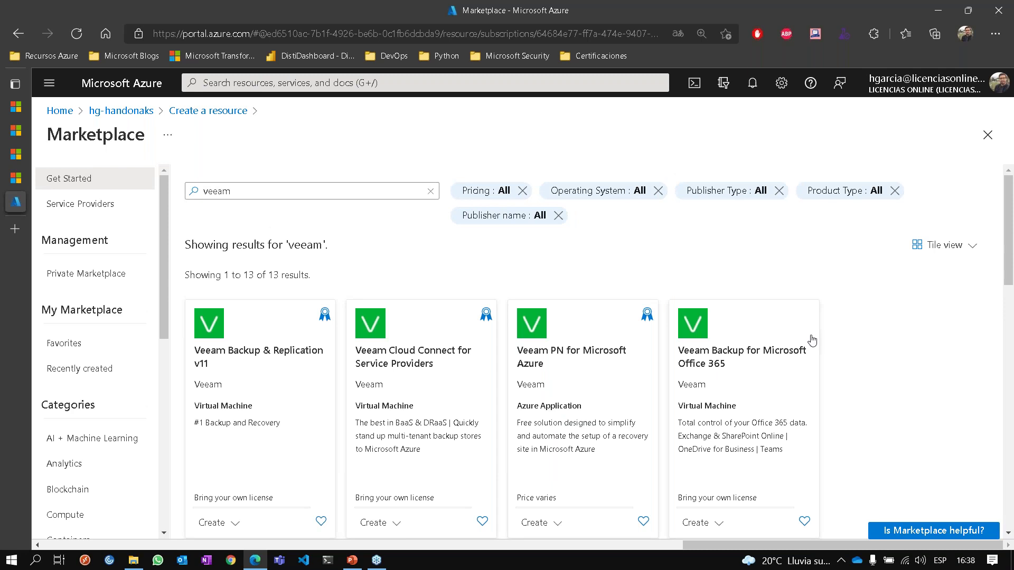
scroll(878, 335, "down", 2)
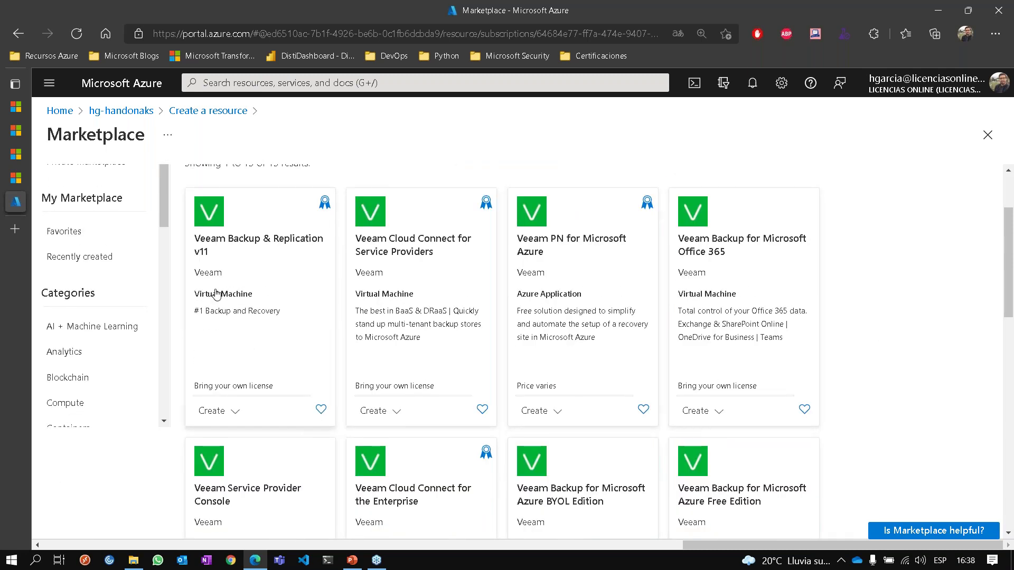
scroll(486, 311, "down", 2)
scroll(422, 269, "up", 5)
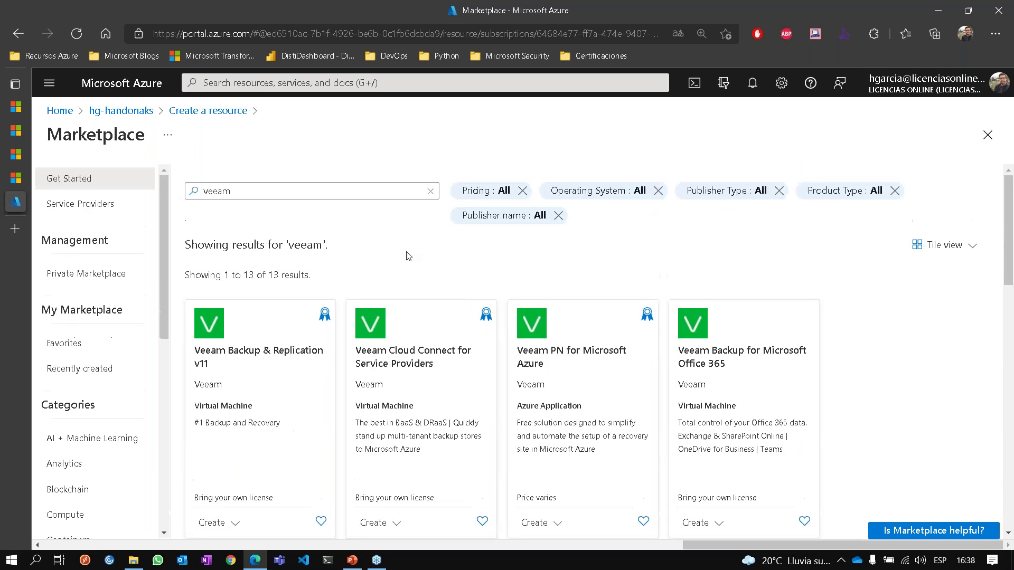
Search for 'checkpoint', review the results, then clear the search box.
double_click(316, 187)
type("check")
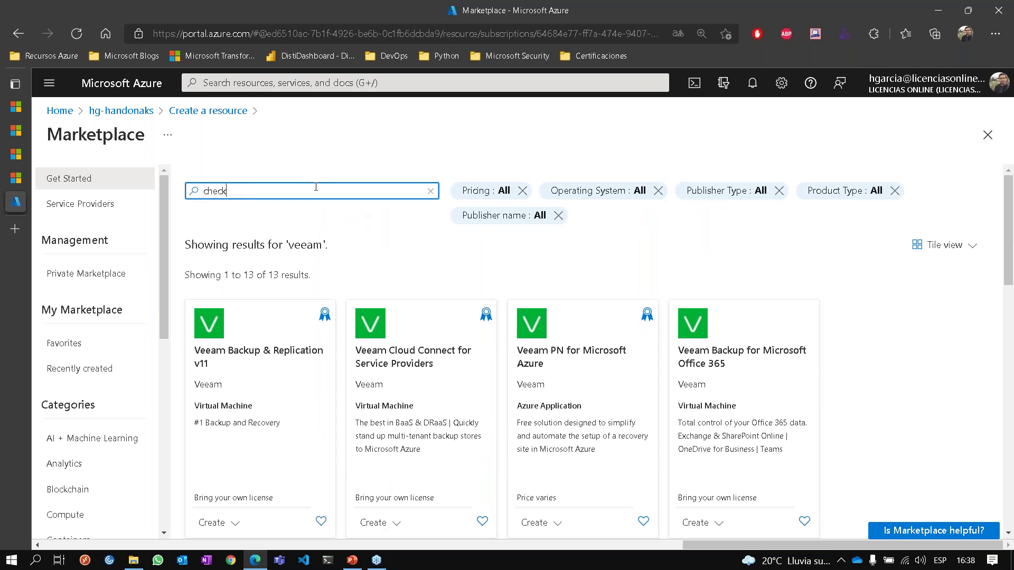
type("point")
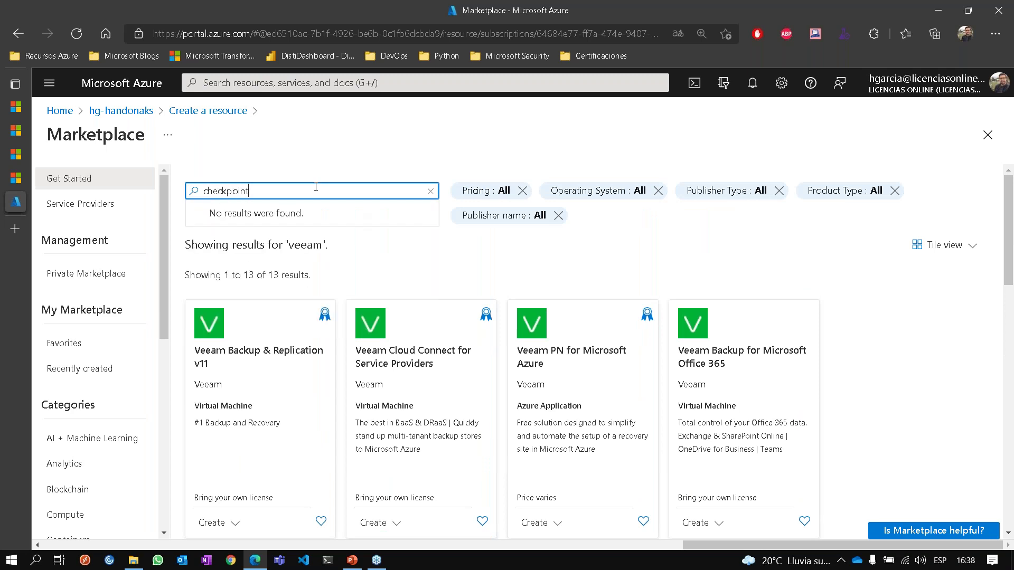
key("Return")
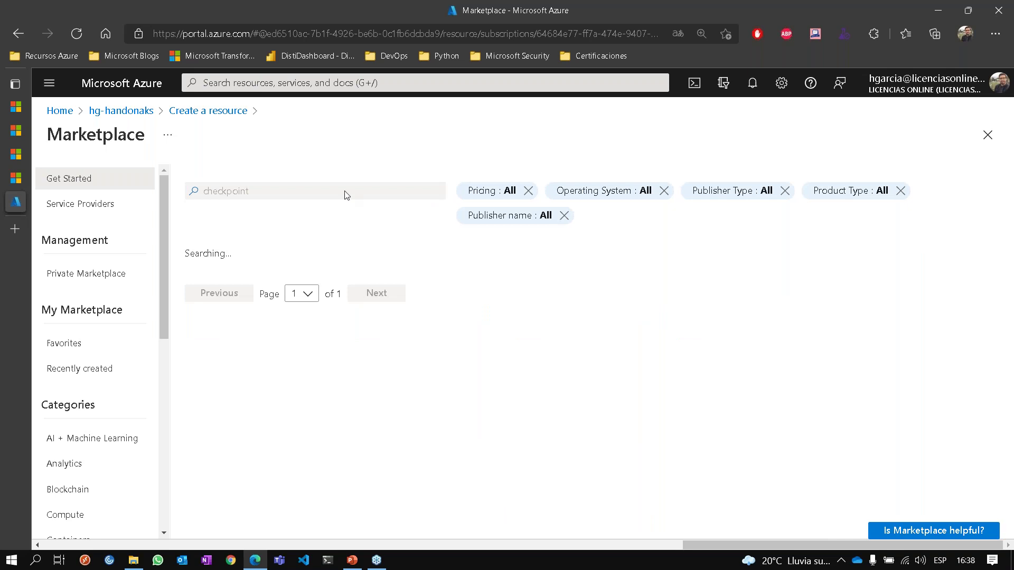
scroll(922, 357, "down", 2)
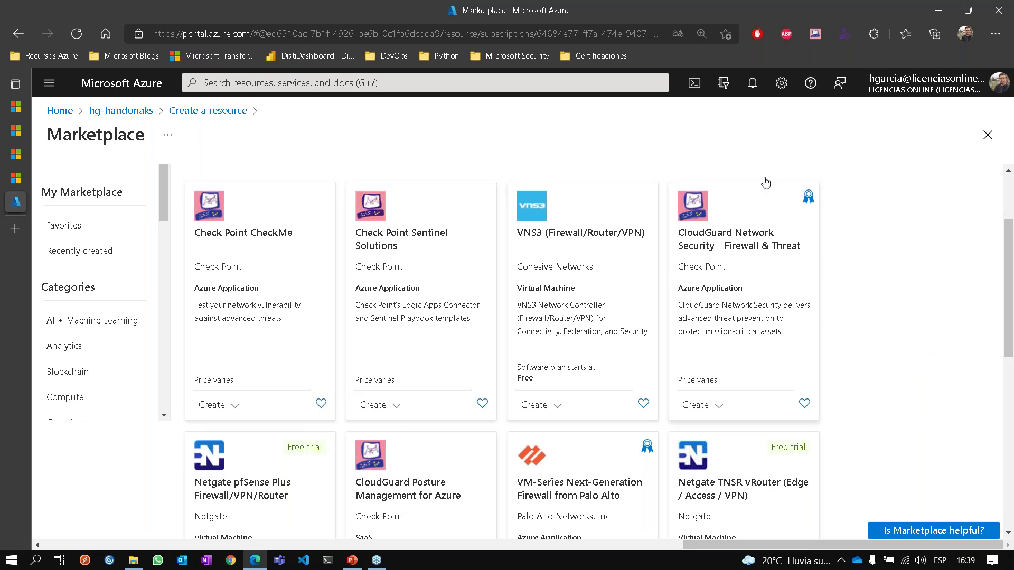
scroll(866, 295, "down", 1)
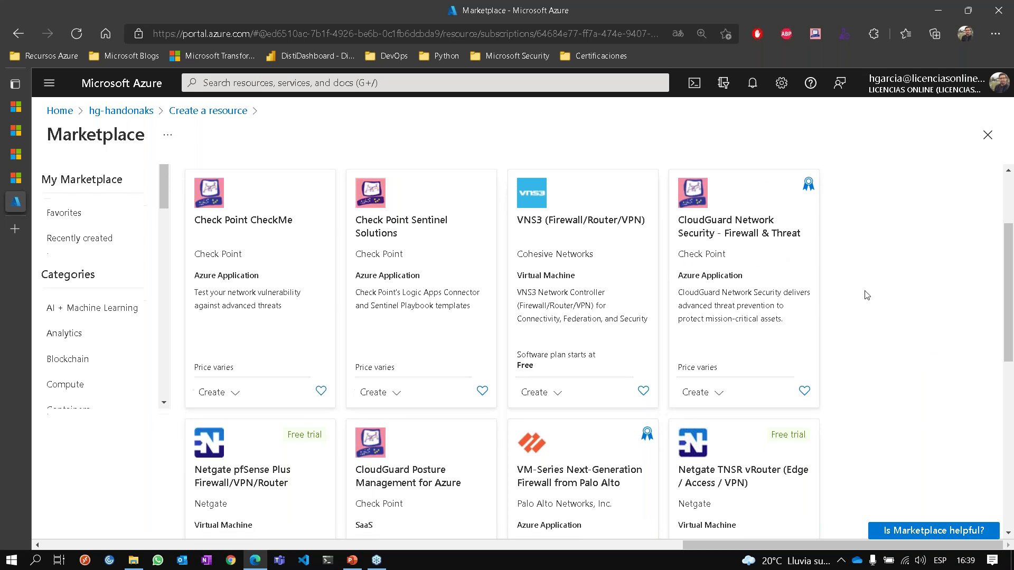
scroll(866, 295, "down", 2)
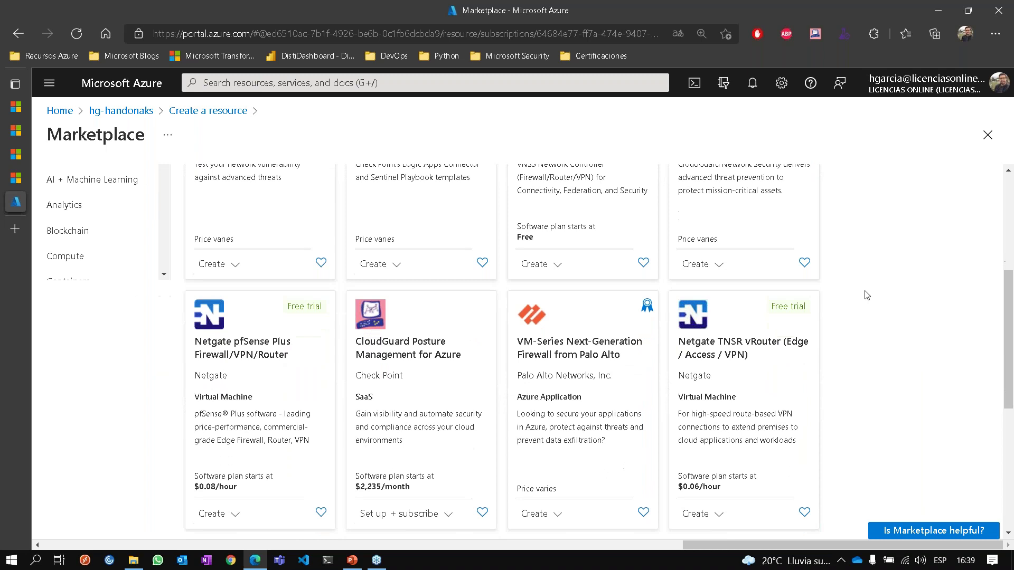
scroll(866, 296, "down", 1)
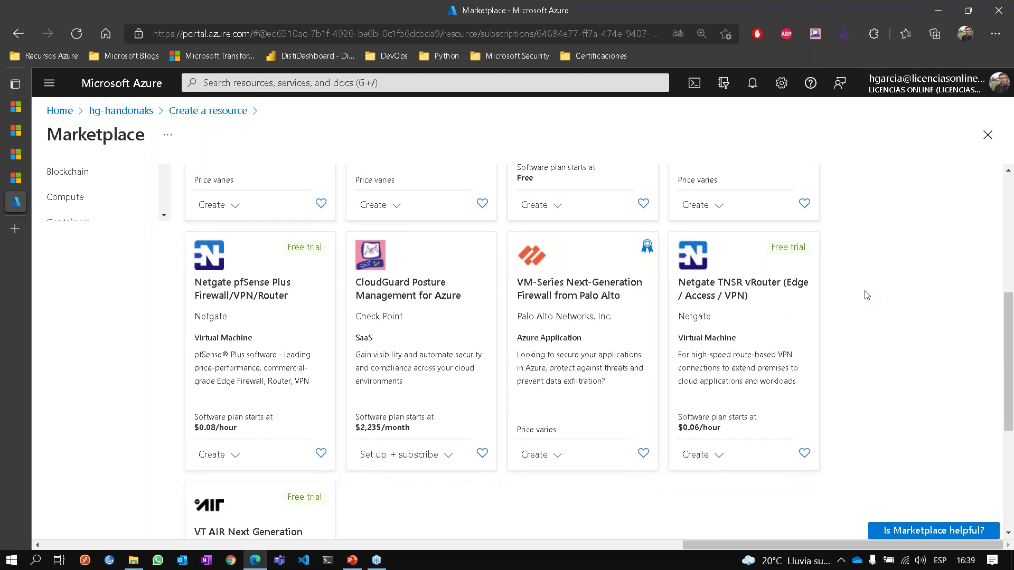
scroll(867, 295, "up", 5)
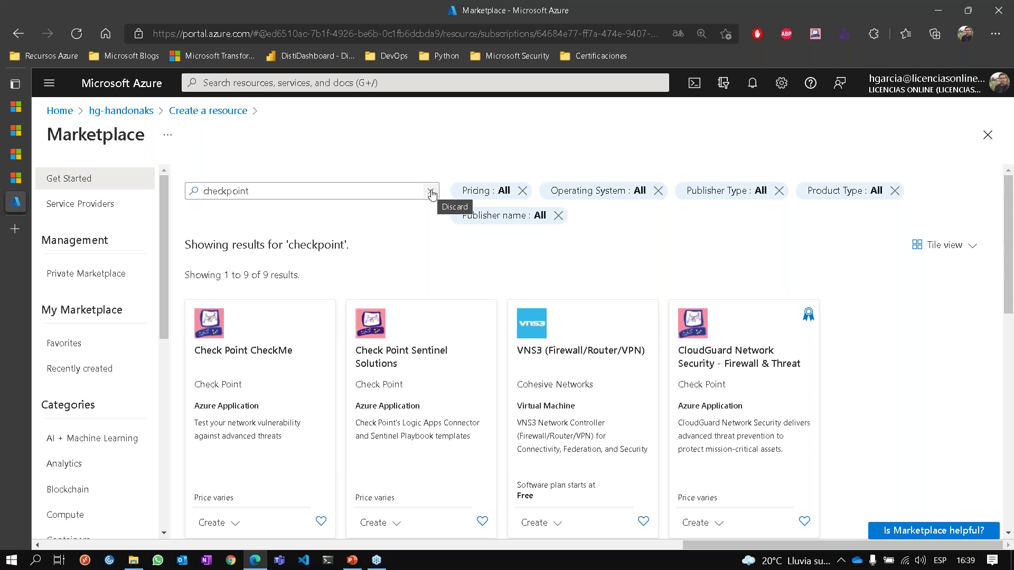
double_click(399, 192)
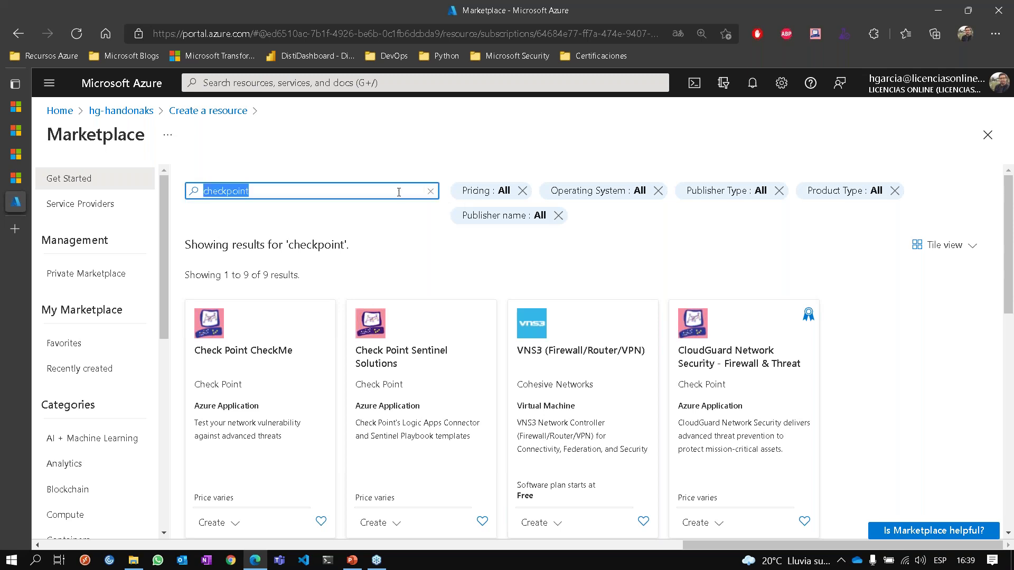
key("BackSpace")
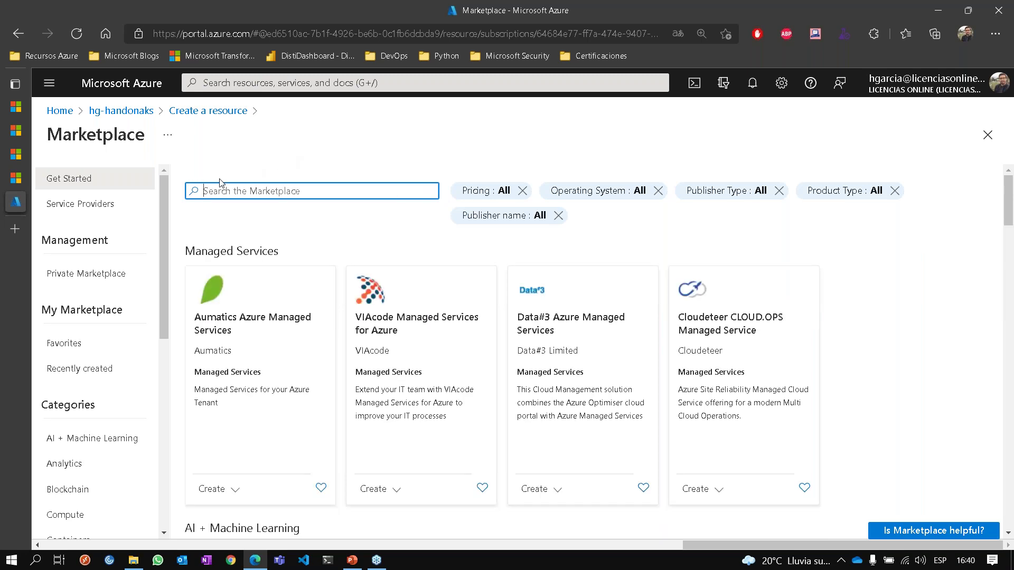
Go Home, find Virtual machines via the 'virtua' search, and show its Create options.
left_click(207, 112)
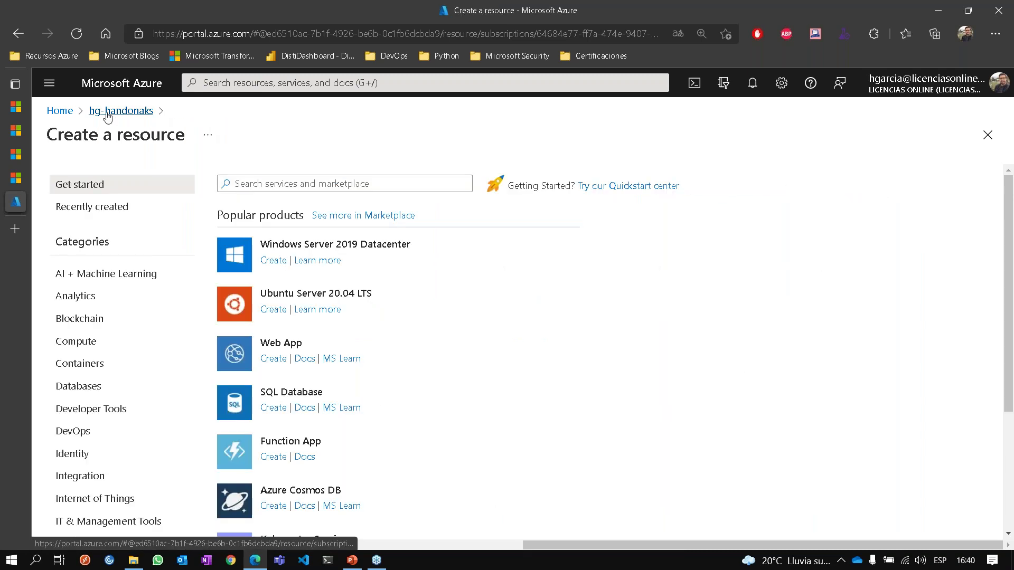
left_click(59, 114)
left_click(325, 85)
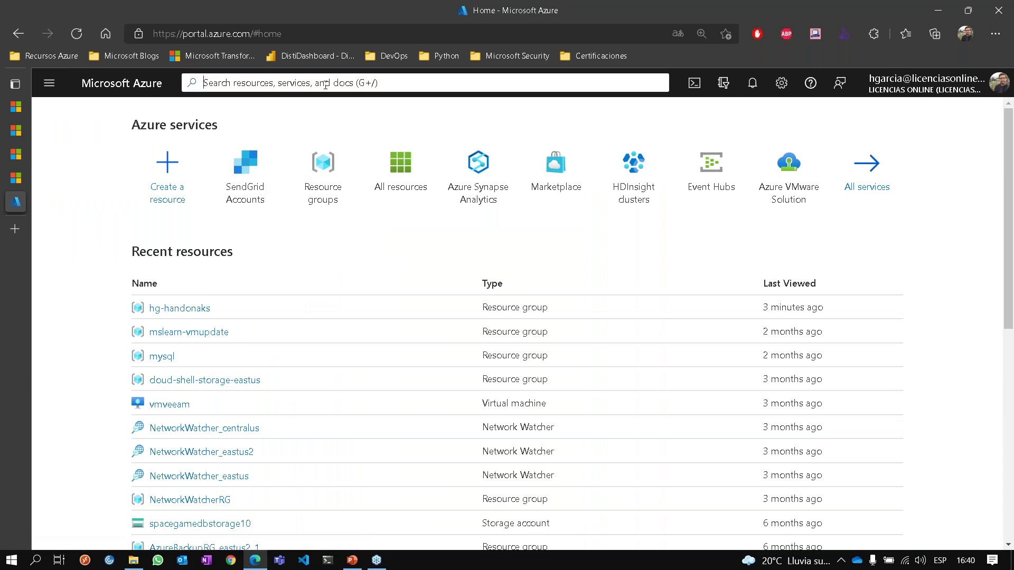
type("maqui")
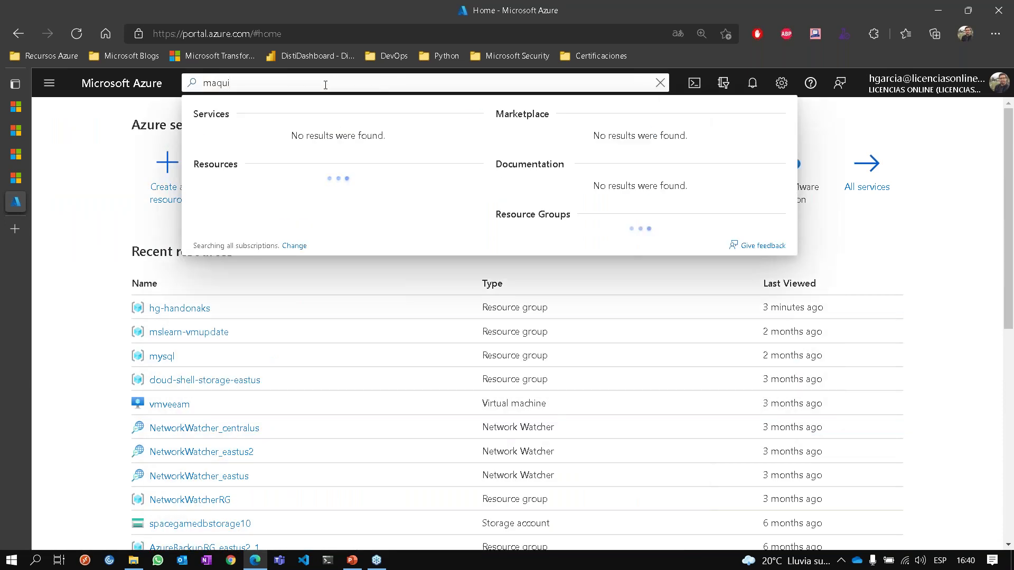
key("ctrl+a")
type("virtua")
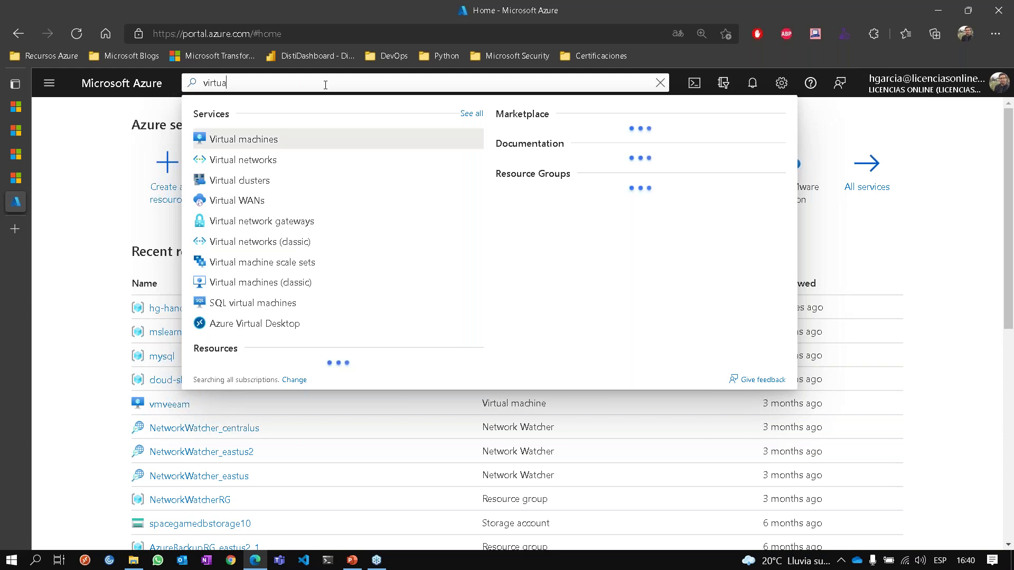
left_click(274, 140)
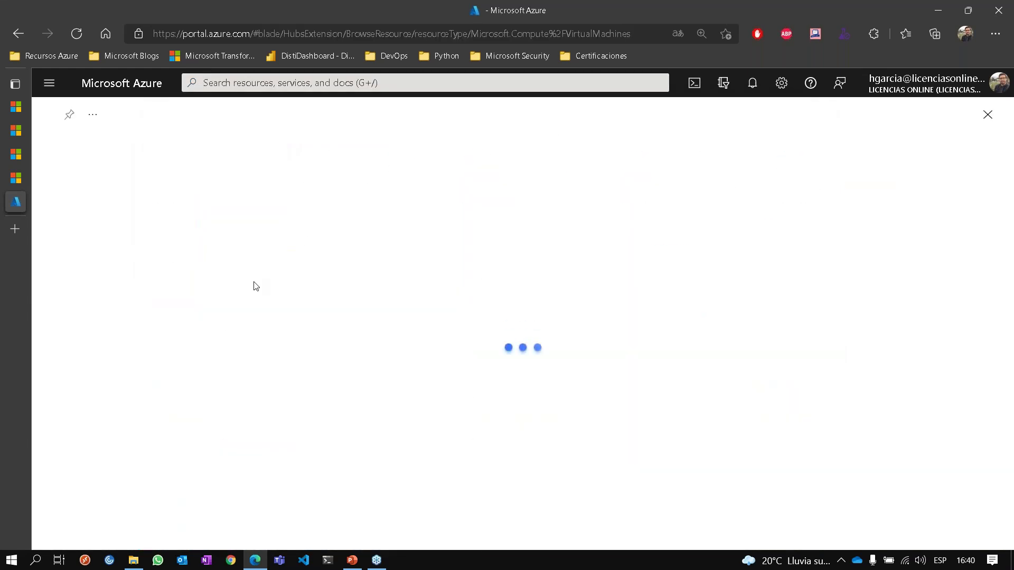
left_click(79, 179)
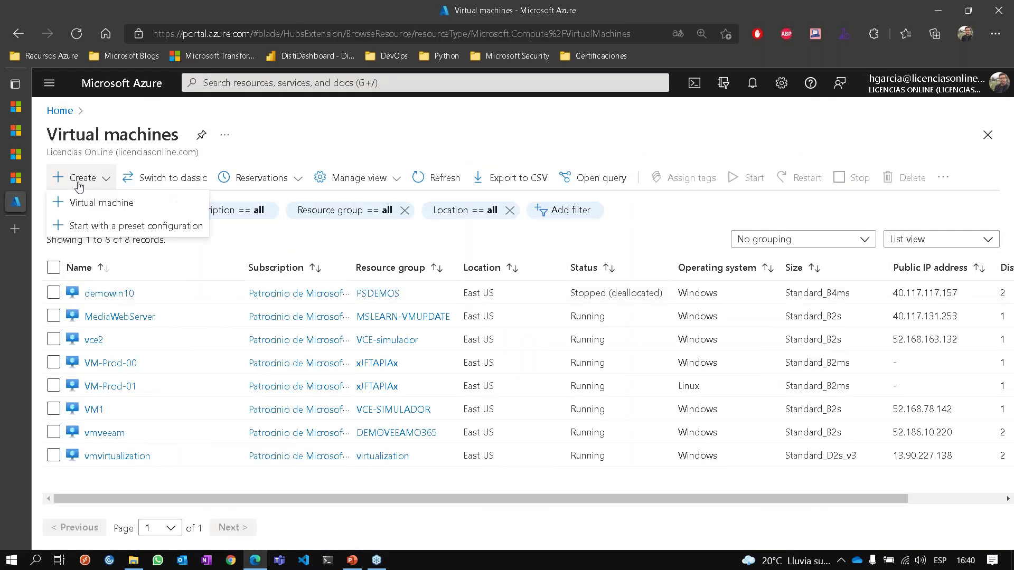
Start a new virtual machine and select resource group hg-handonaks.
left_click(87, 202)
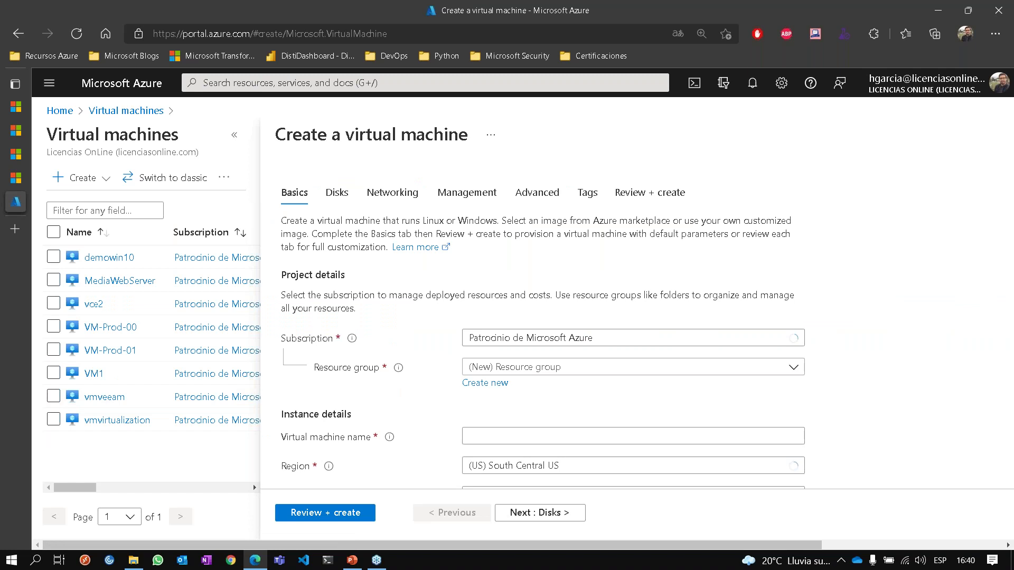
scroll(453, 291, "down", 2)
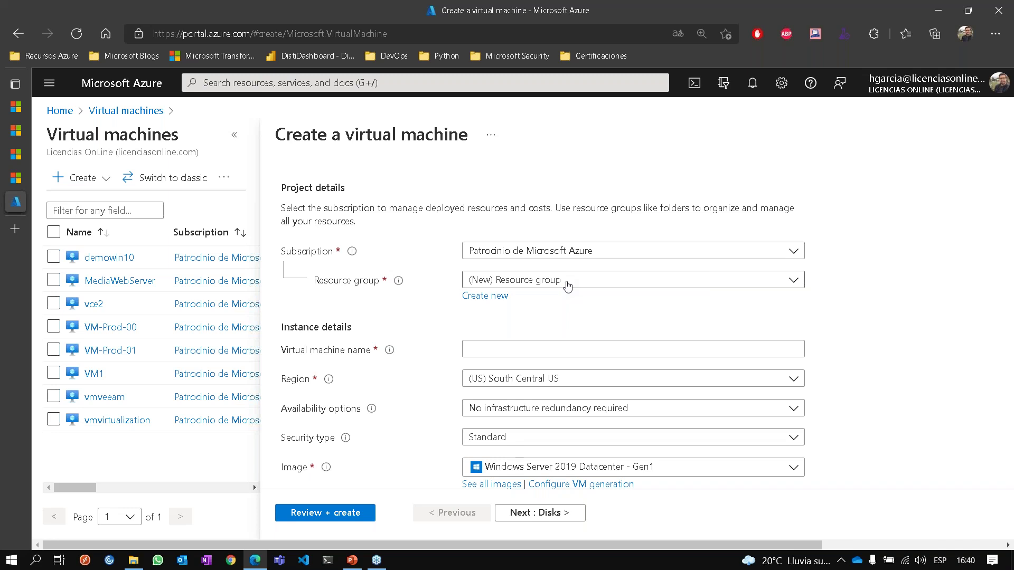
left_click(567, 286)
type("hg")
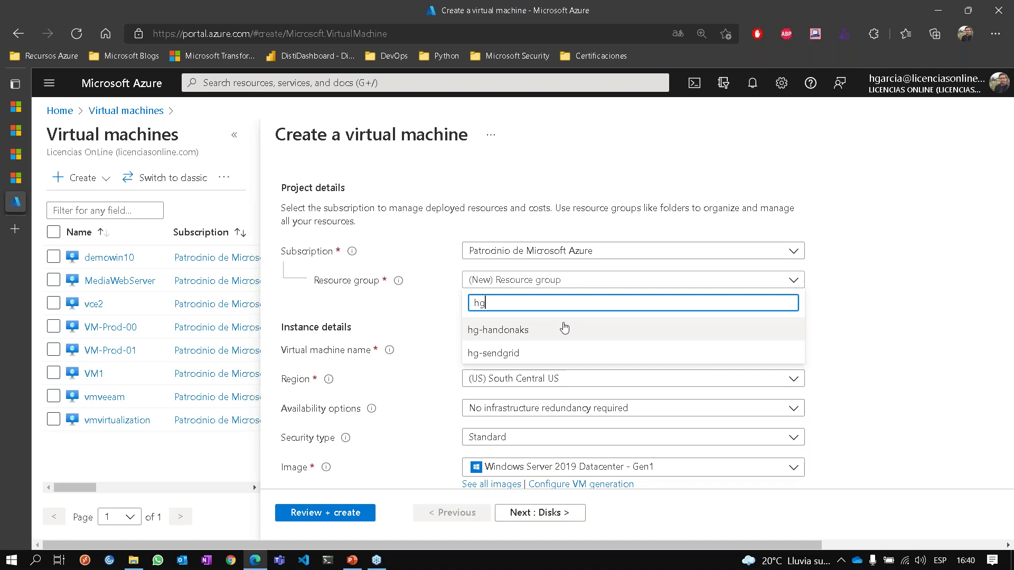
left_click(561, 330)
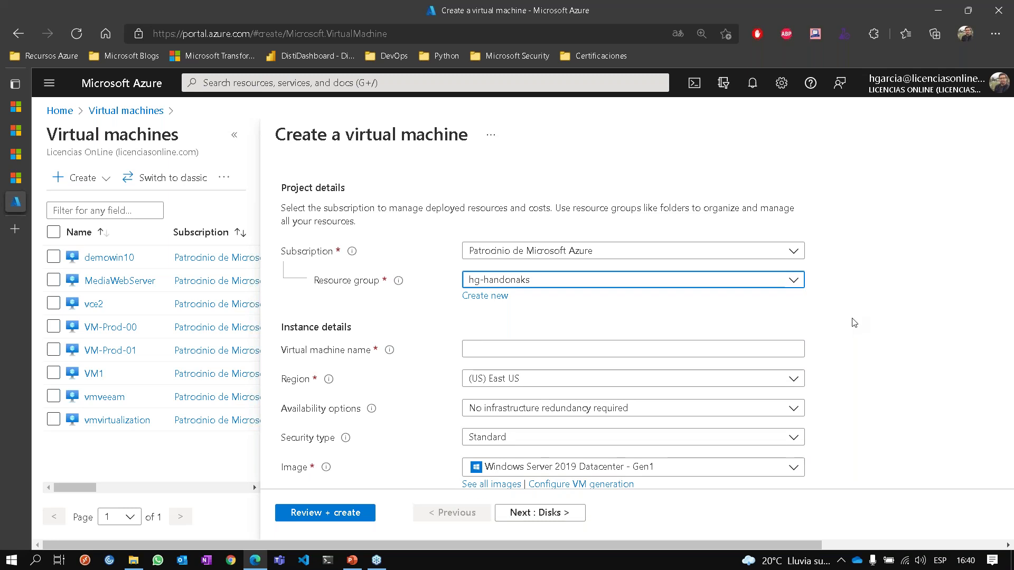
Name the virtual machine vmdemo.
scroll(853, 323, "down", 1)
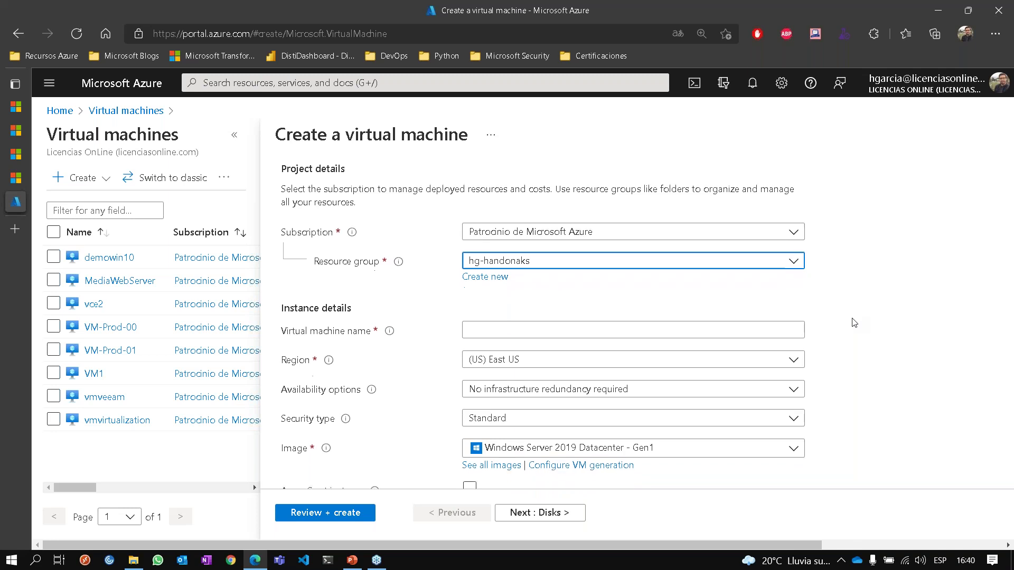
left_click(709, 312)
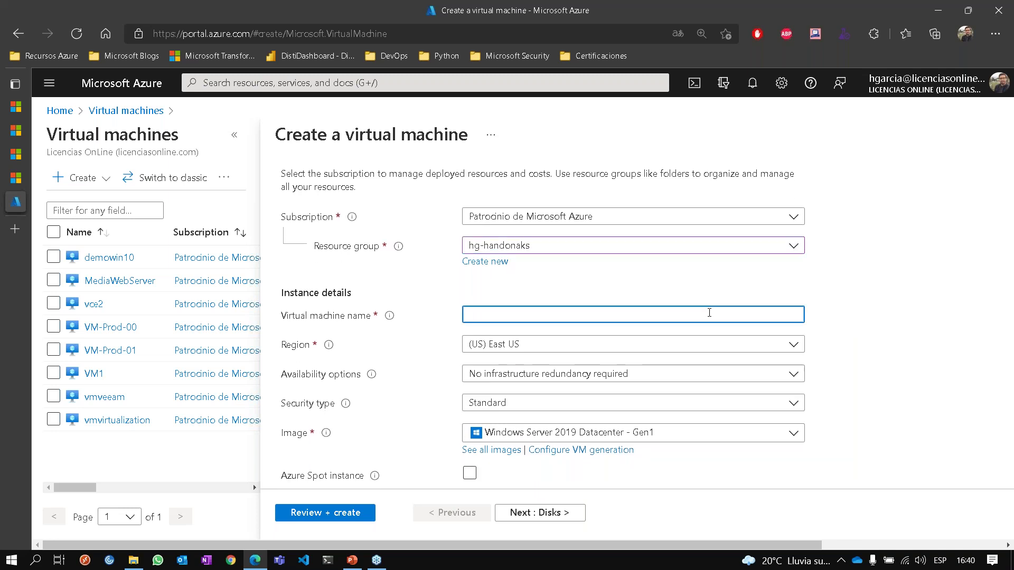
type("vmdemo")
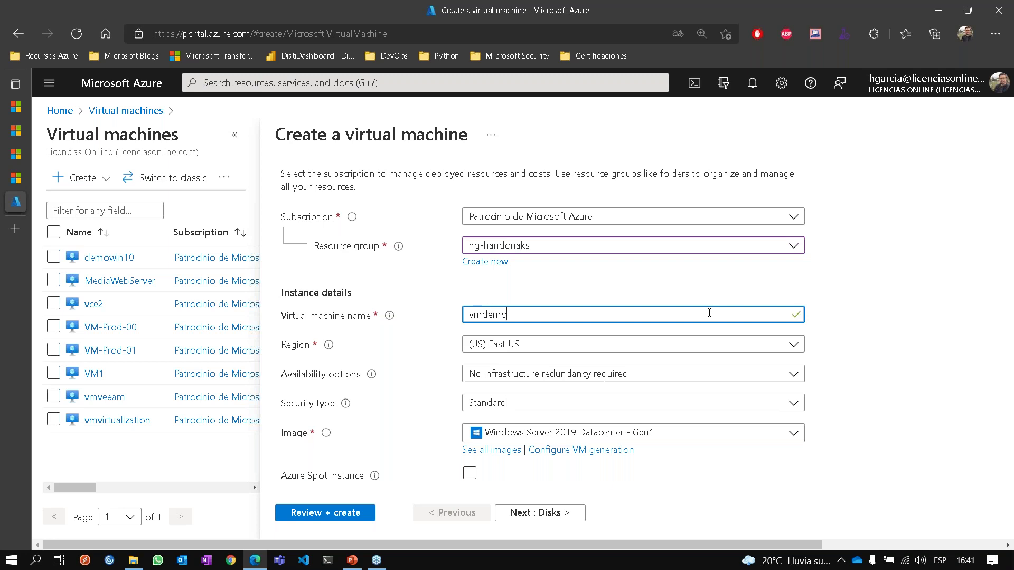
left_click(854, 326)
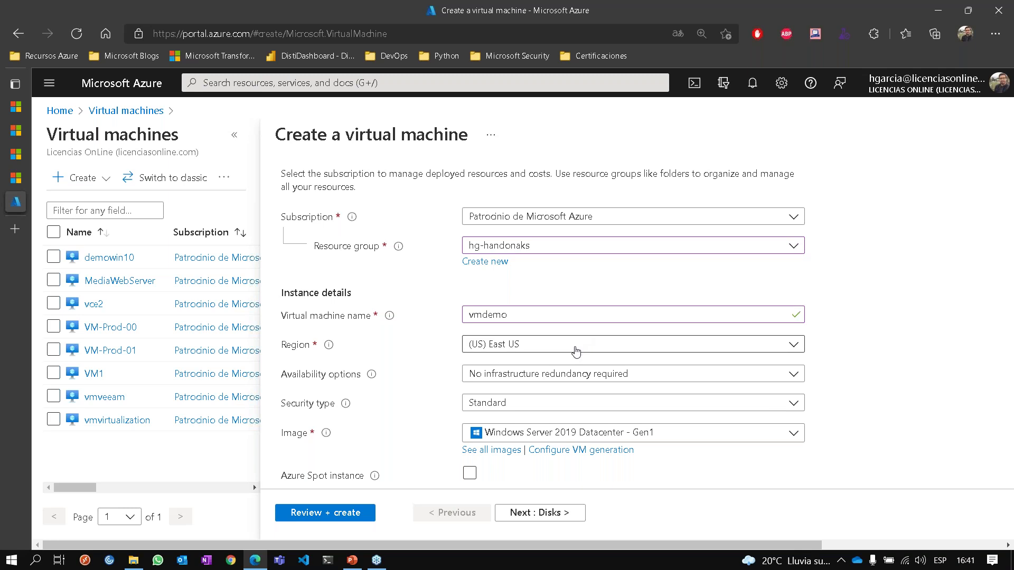
left_click(571, 375)
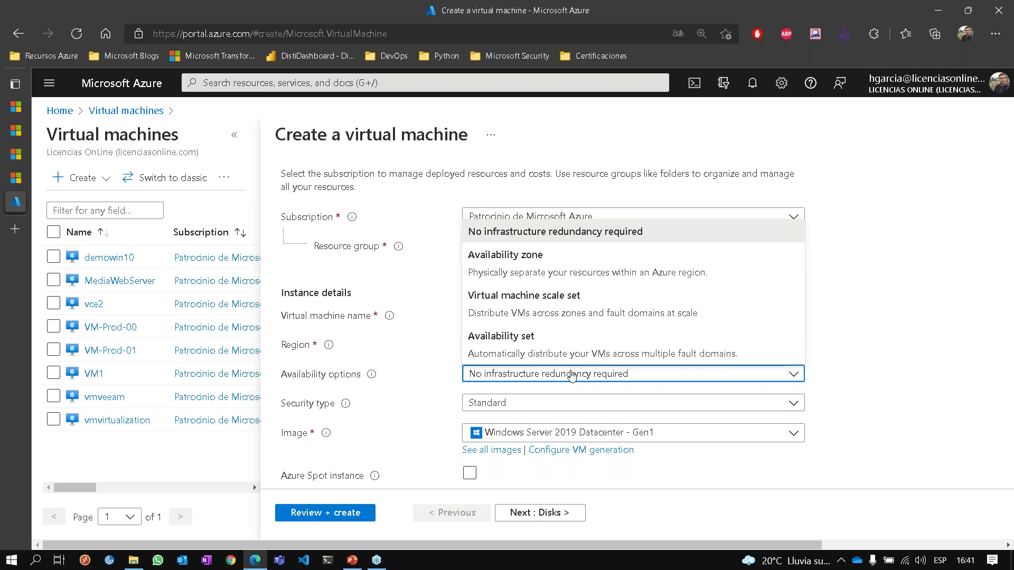
left_click(571, 375)
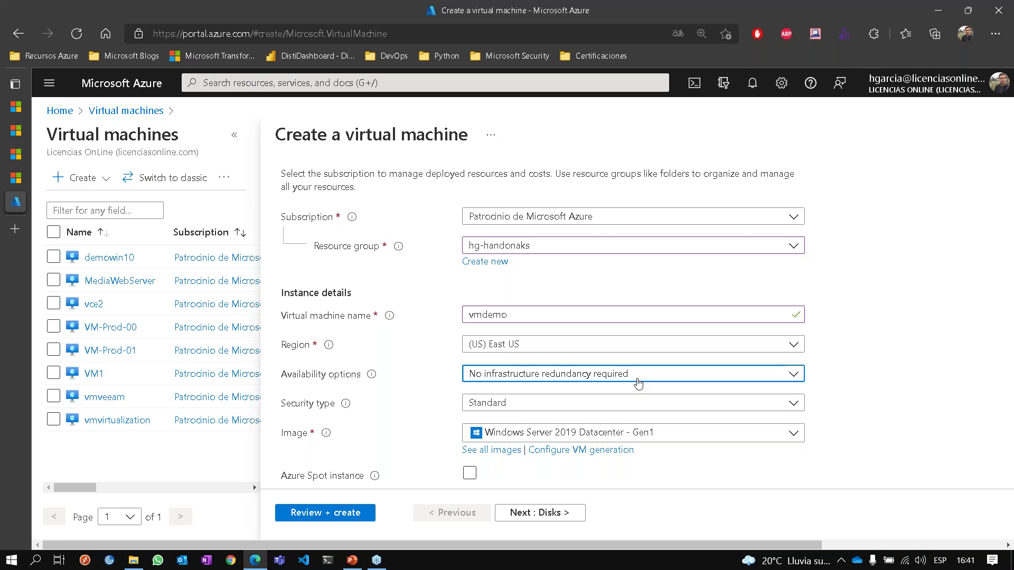
left_click(638, 384)
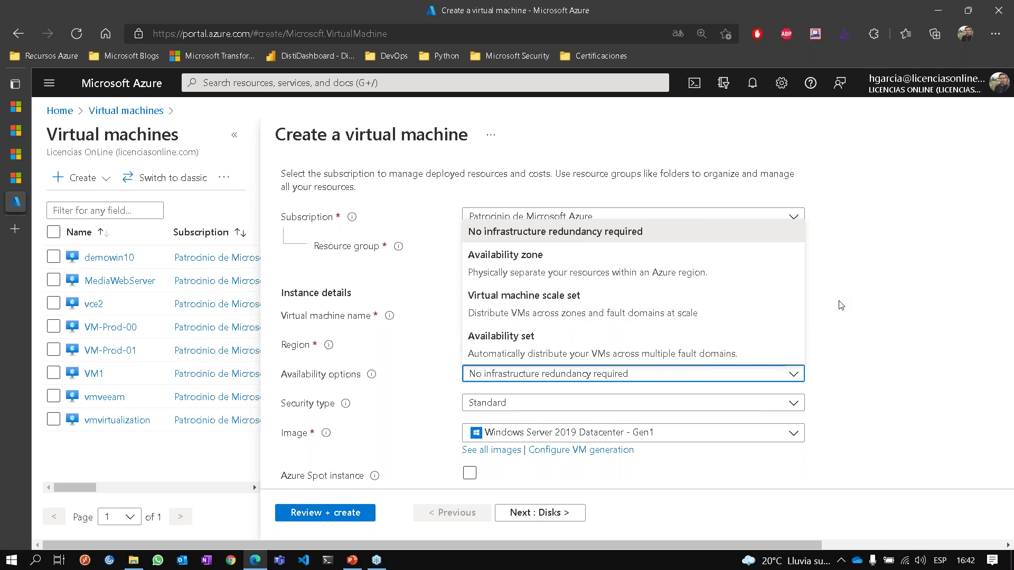
left_click(858, 326)
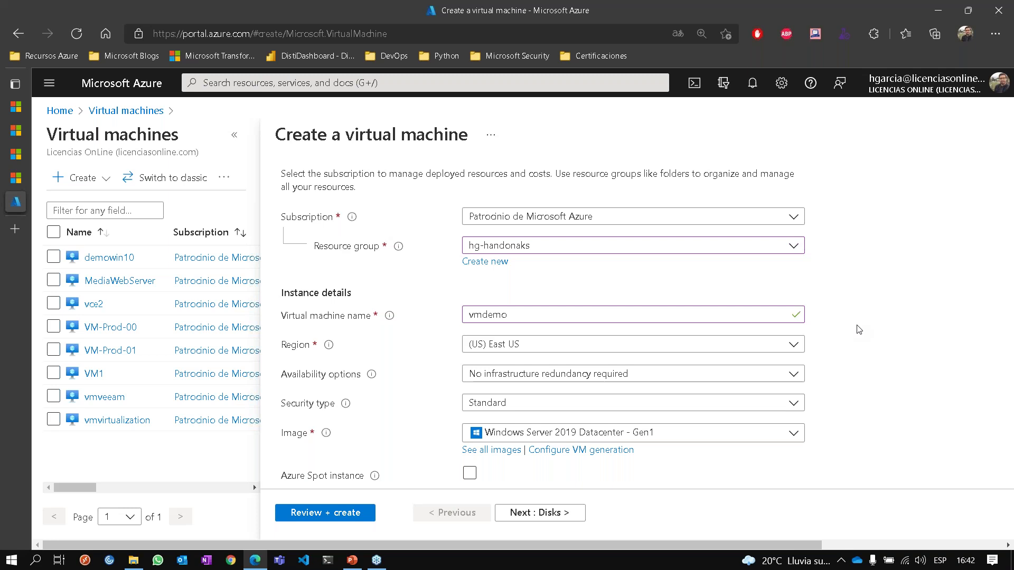
Review the VM size list and keep Standard_B2ms.
scroll(859, 329, "down", 2)
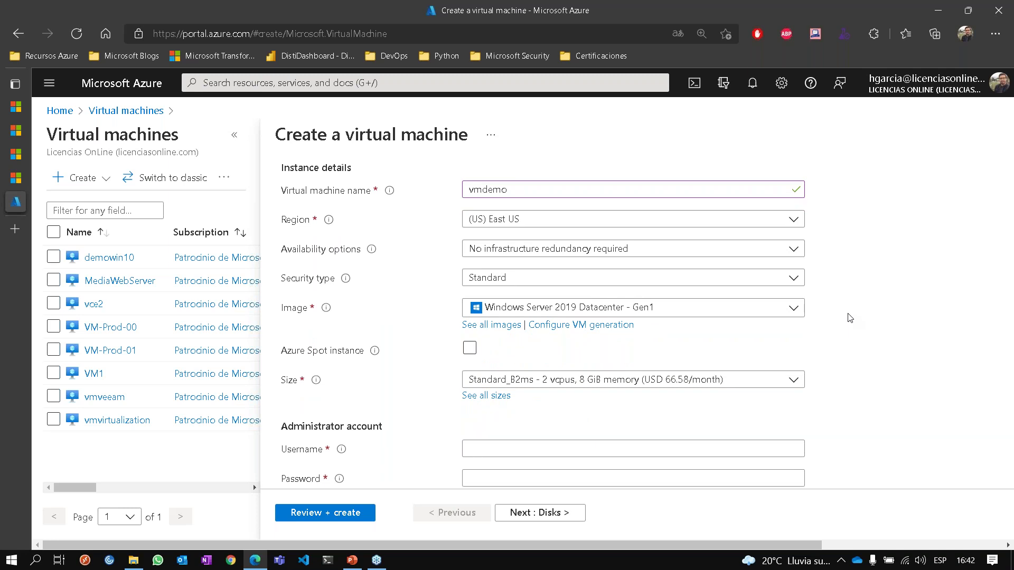
scroll(849, 317, "down", 1)
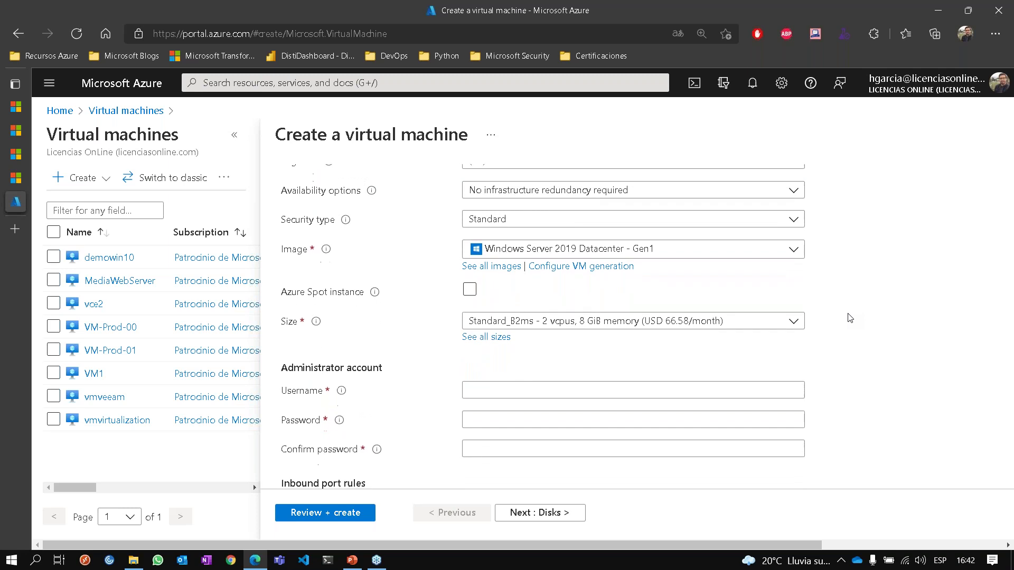
left_click(747, 310)
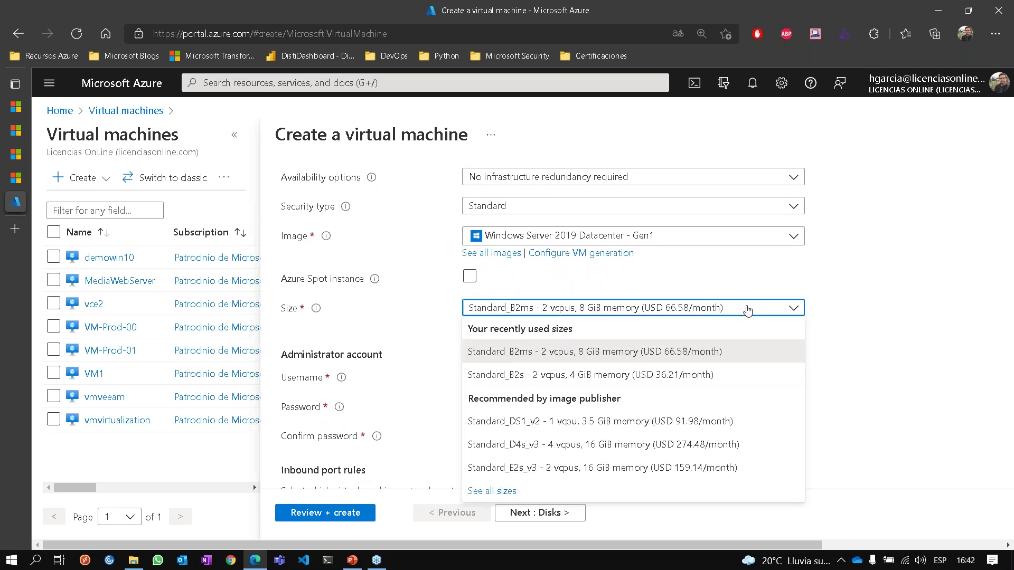
left_click(747, 309)
left_click(687, 298)
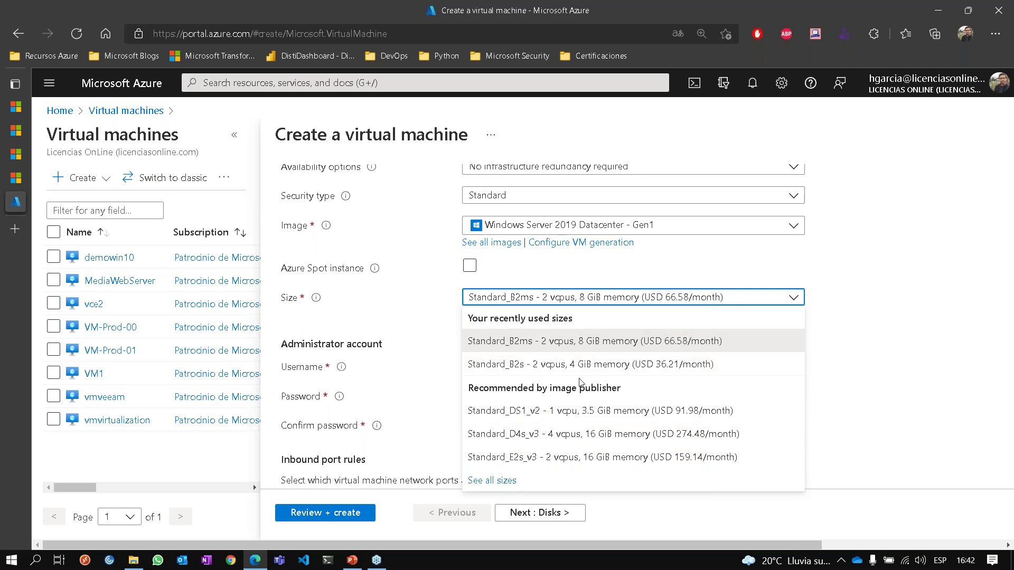
left_click(856, 316)
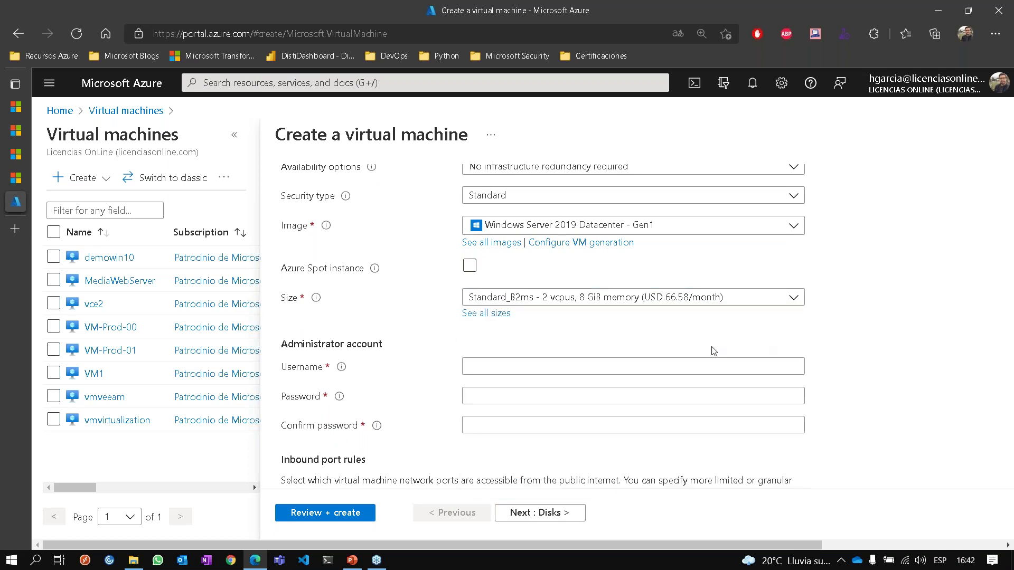
Enter the administrator username, a password and its matching confirmation.
scroll(713, 351, "down", 1)
left_click(637, 330)
type("hgarcia")
key("Tab")
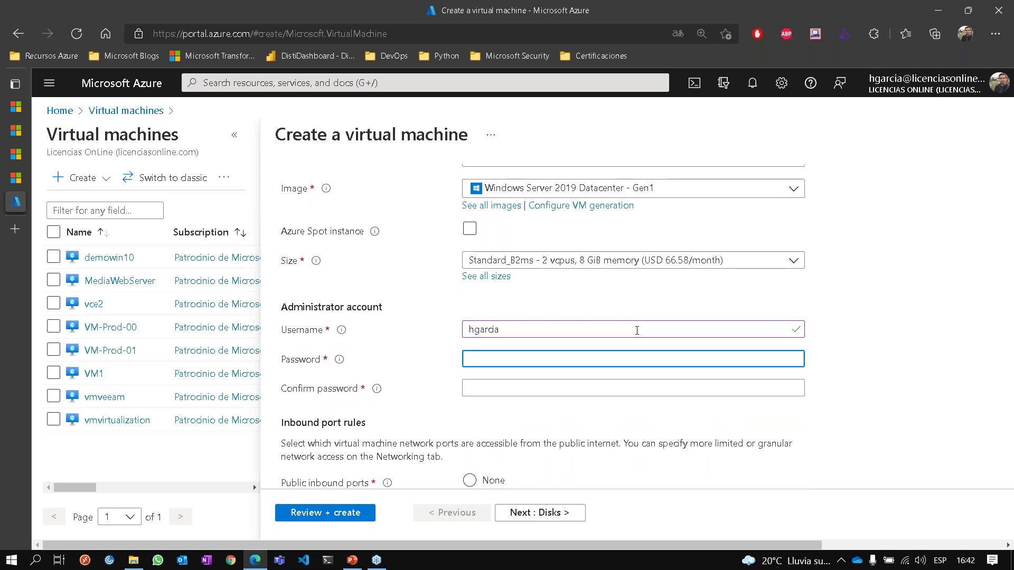
type("•••••")
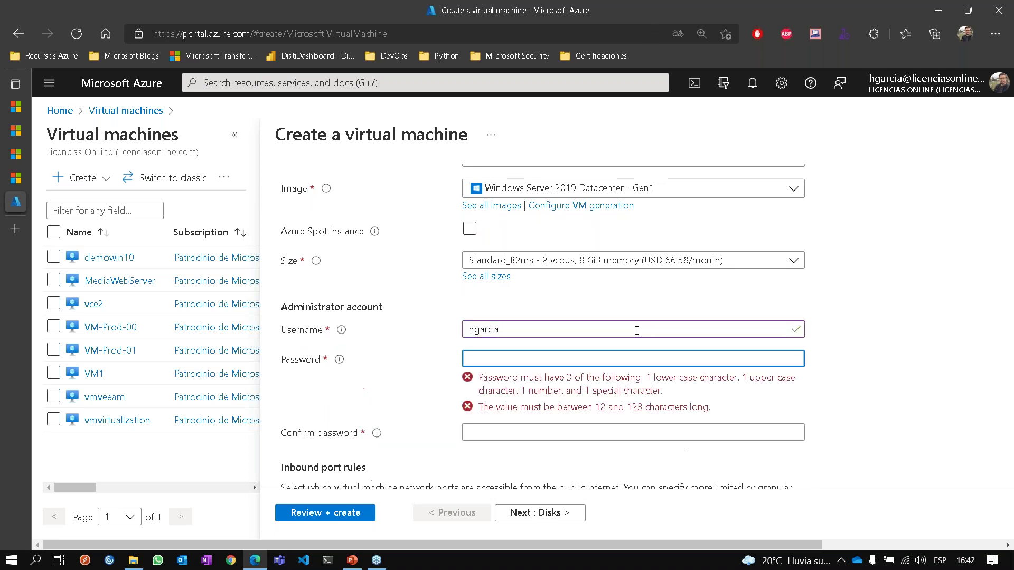
type("••••")
key("ctrl+a")
type("•••••••••••••")
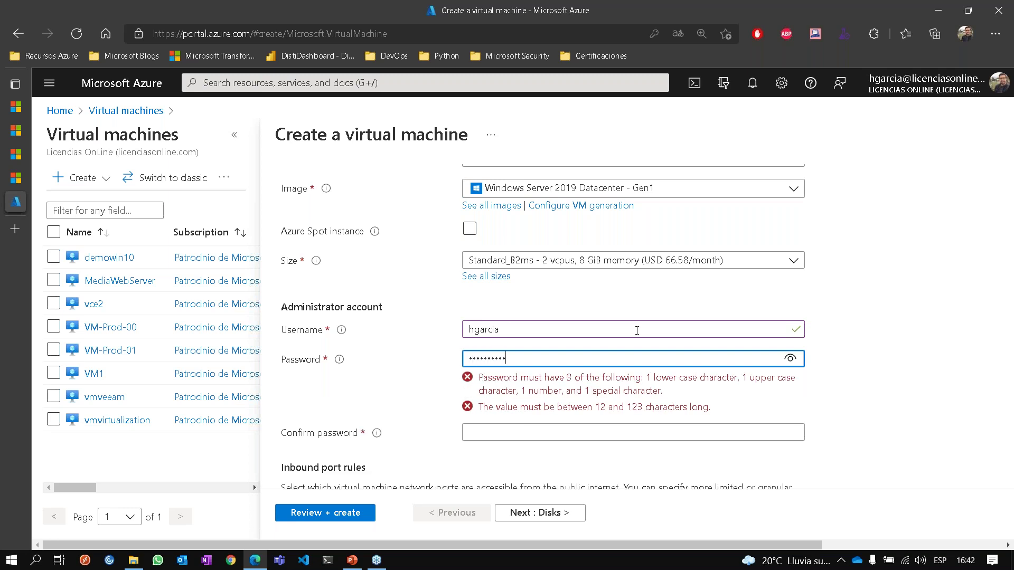
key("Tab")
type("•••••••••••••")
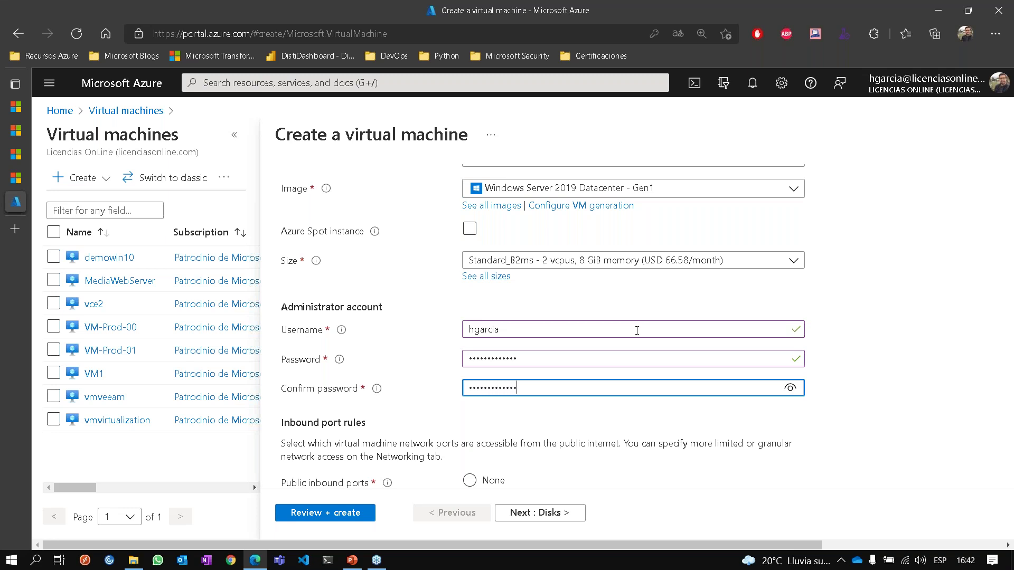
scroll(938, 323, "down", 1)
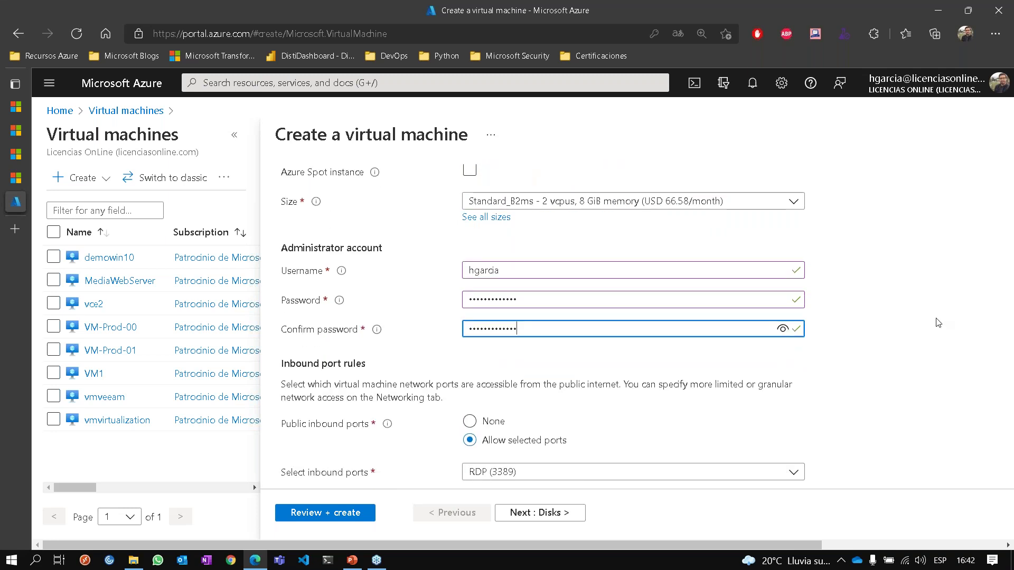
scroll(937, 323, "down", 3)
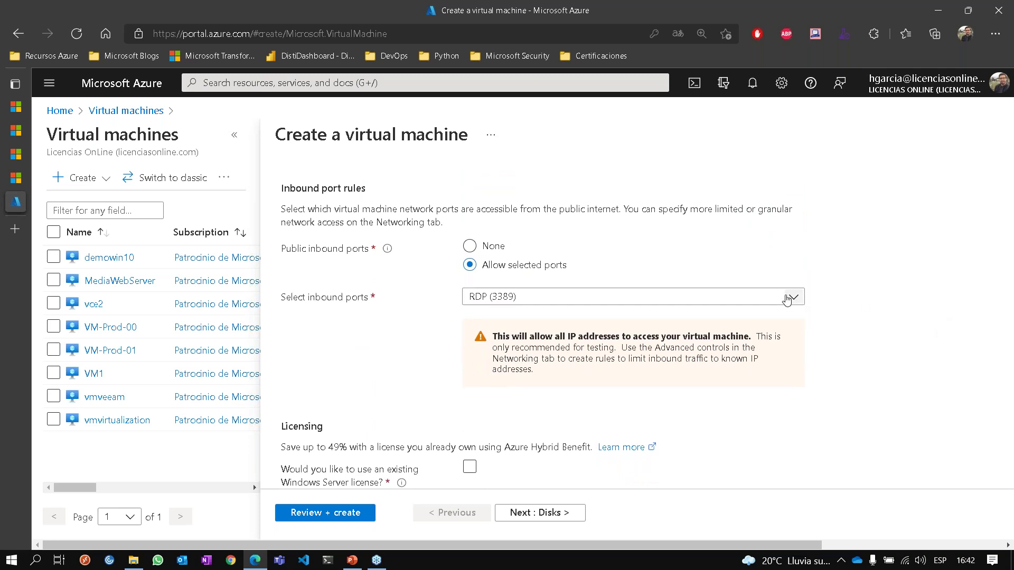
left_click(787, 299)
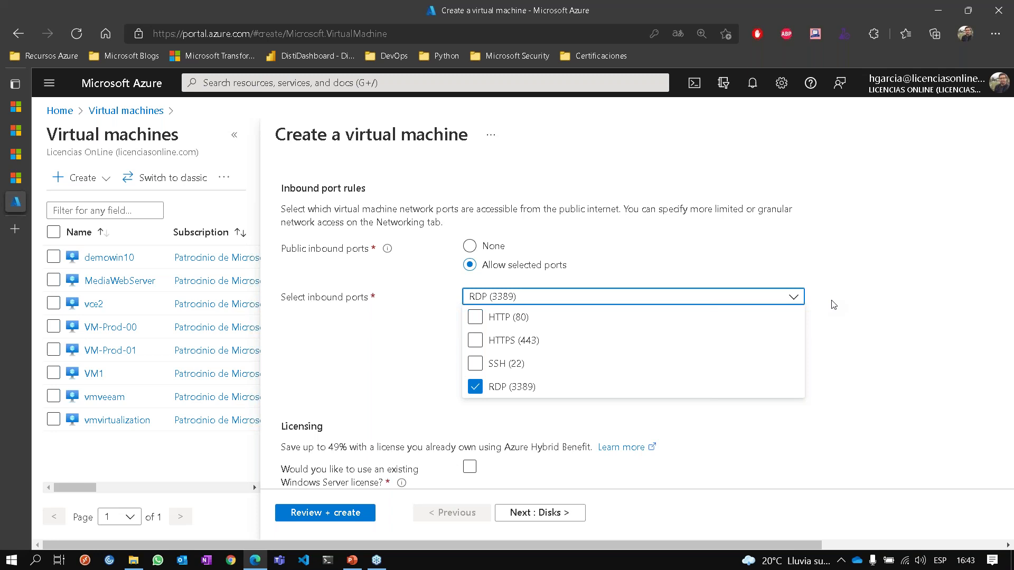
left_click(833, 305)
scroll(834, 361, "down", 1)
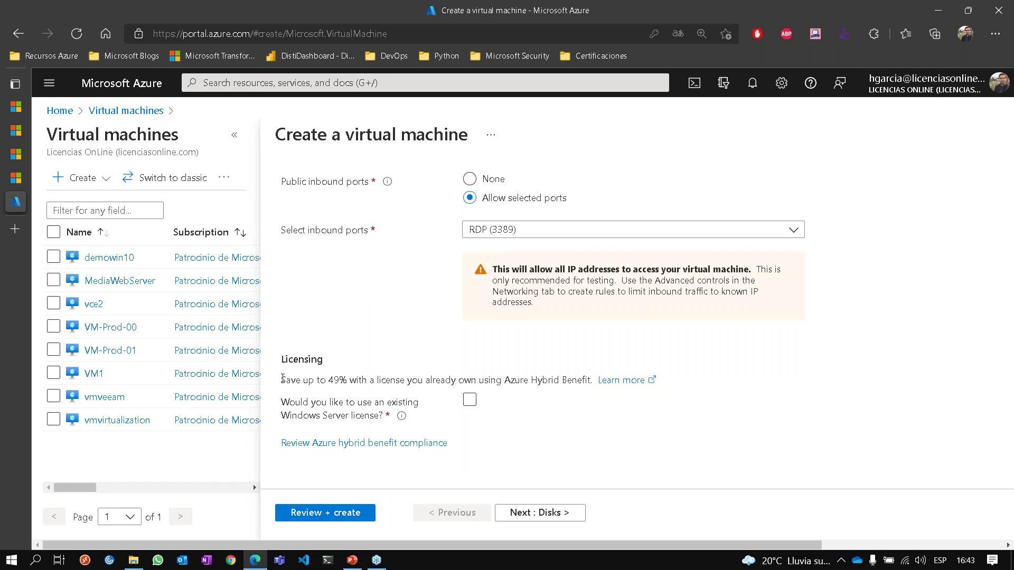
left_click_drag(281, 380, 425, 380)
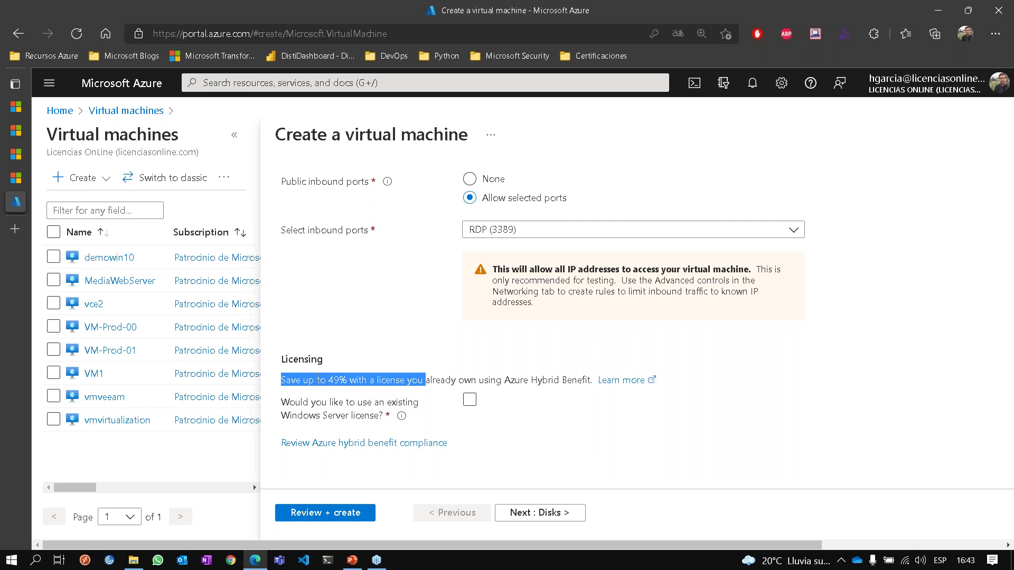
left_click(317, 377)
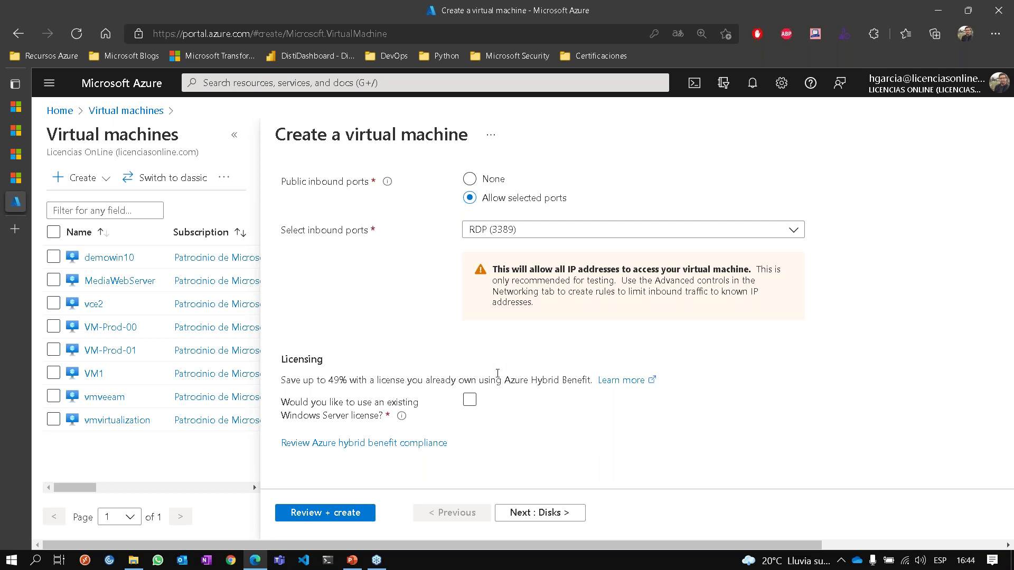
left_click_drag(329, 379, 380, 379)
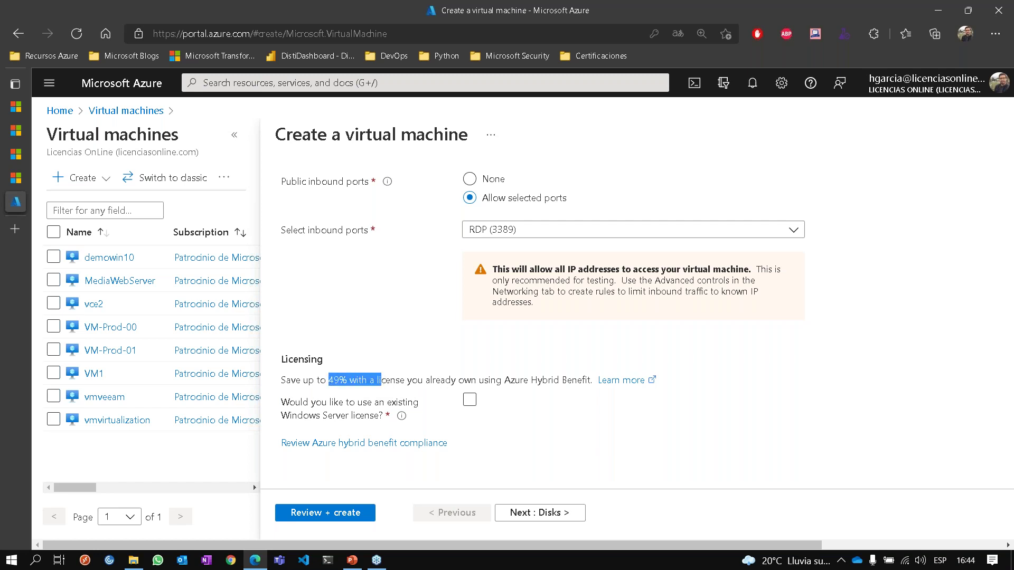
left_click(433, 381)
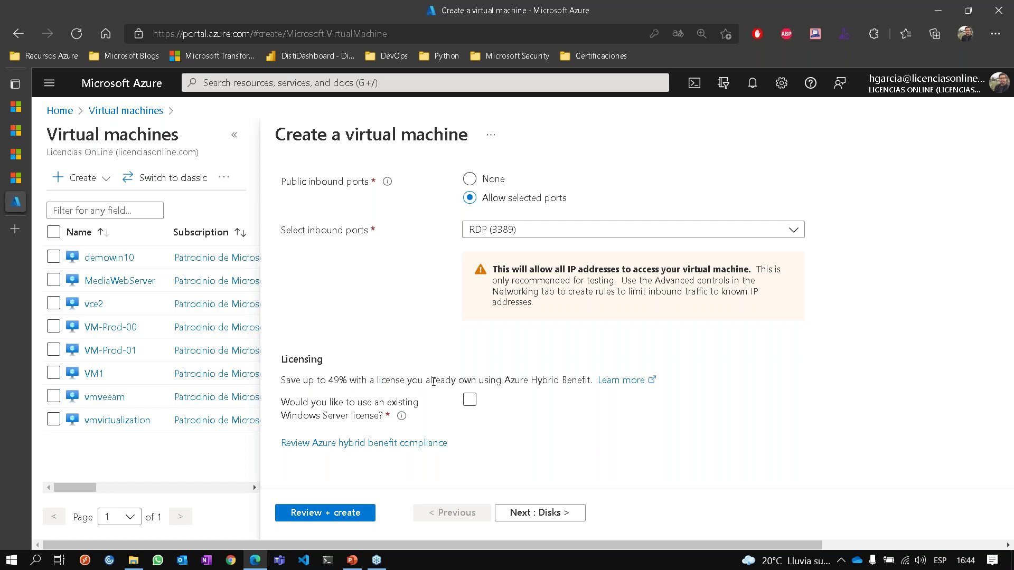
Move to the Disks tab and browse the OS disk types toward Standard SSD.
left_click(556, 520)
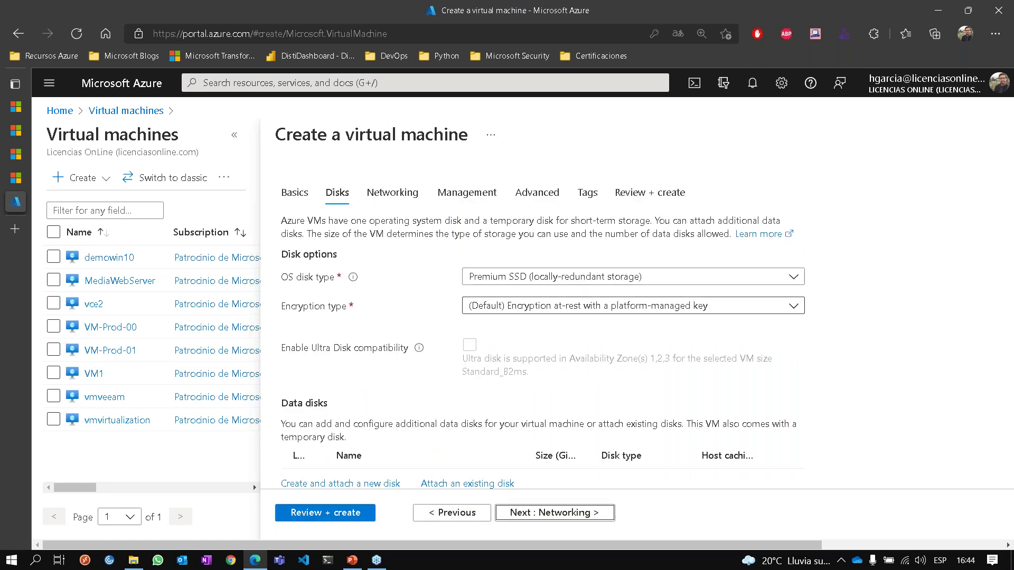
left_click(615, 277)
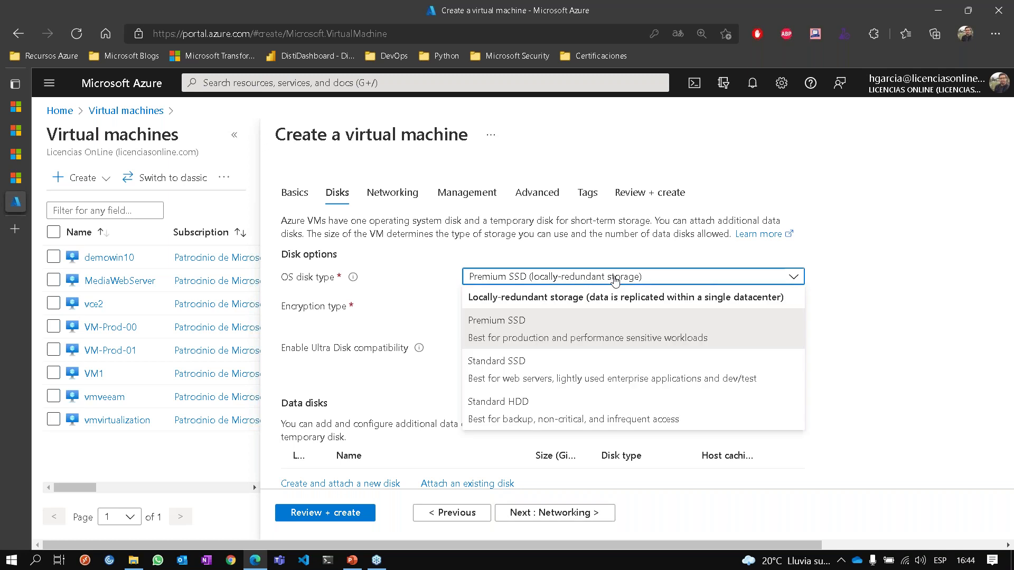
key("Down")
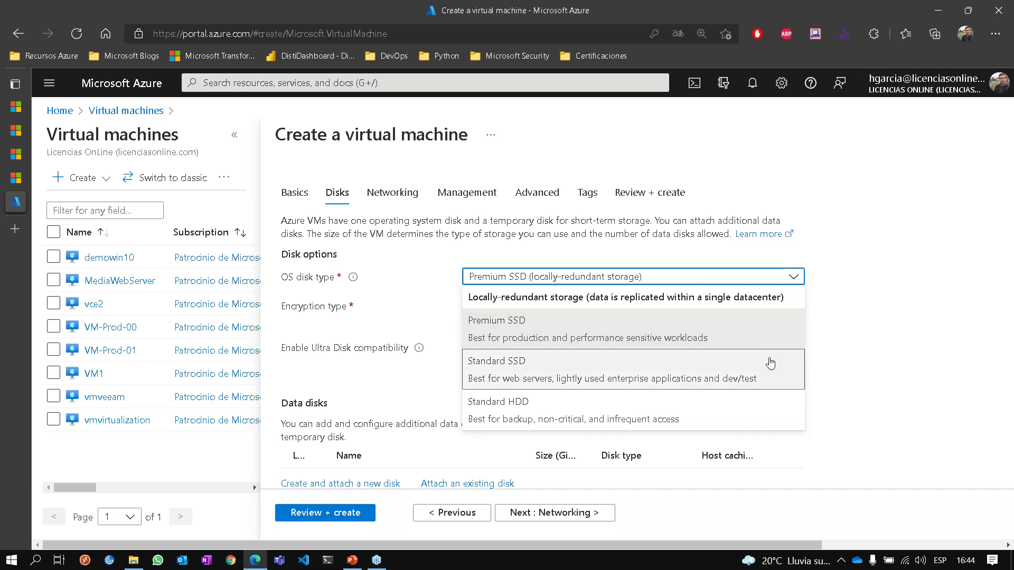
In a new tab, Google 'sla virtual machine azure' and open the Azure SLA summary result.
left_click(19, 234)
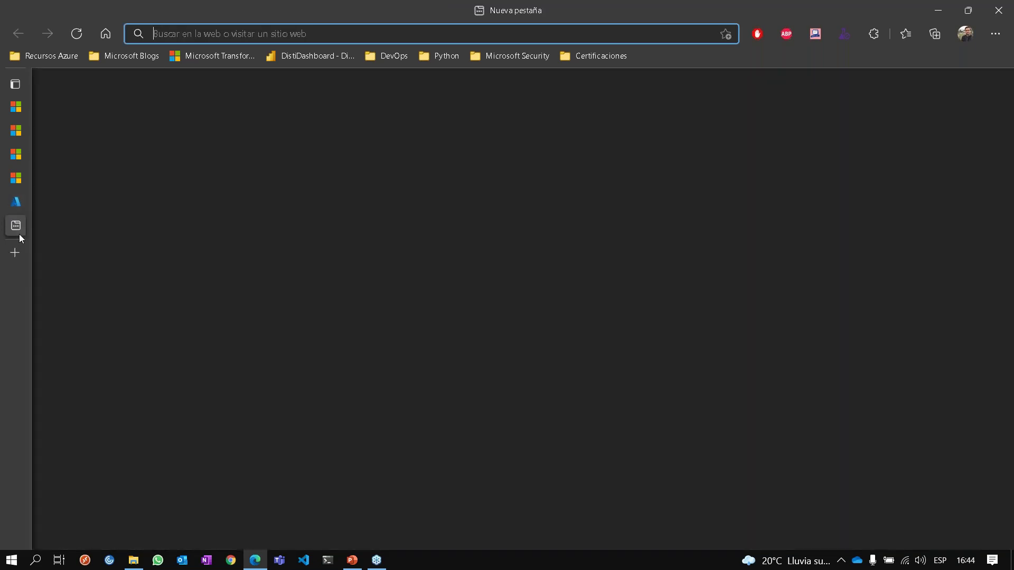
type("SLA virtual")
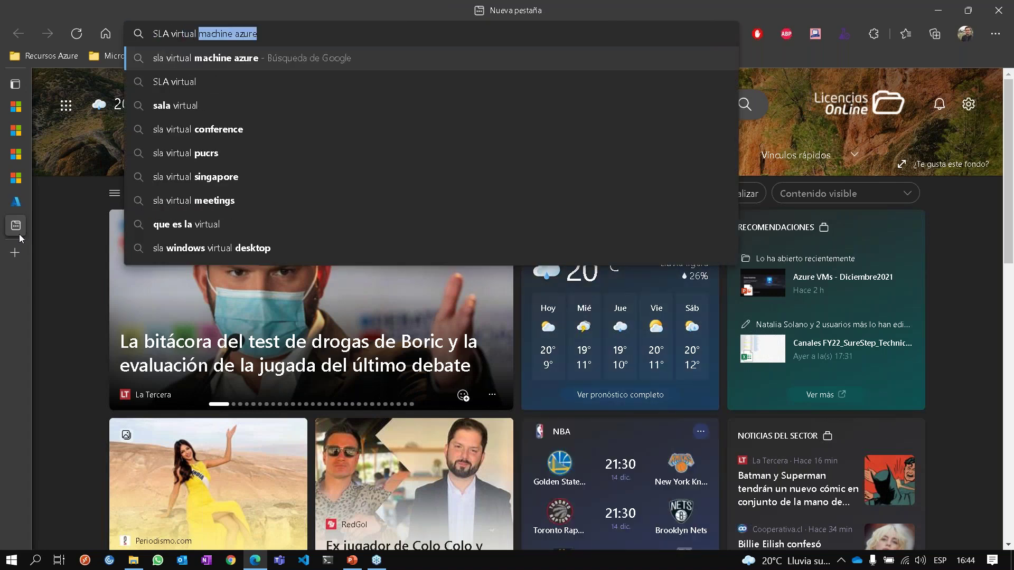
key("Return")
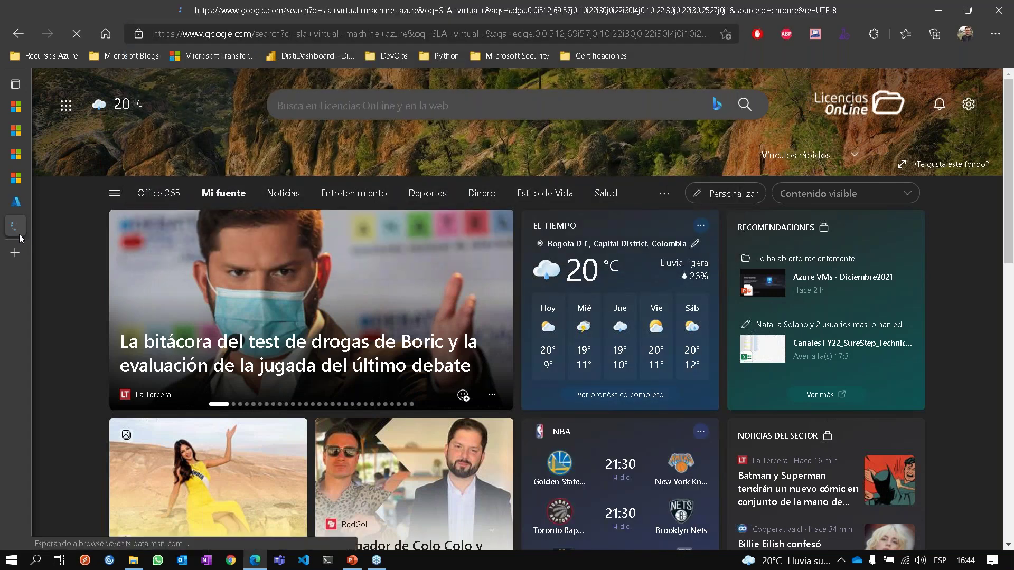
scroll(217, 370, "down", 1)
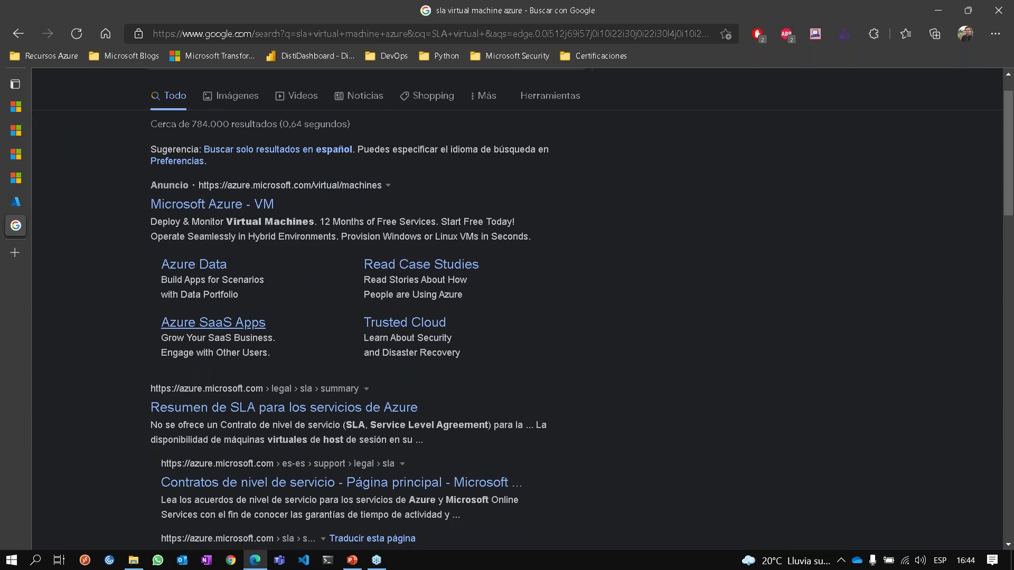
left_click(236, 408)
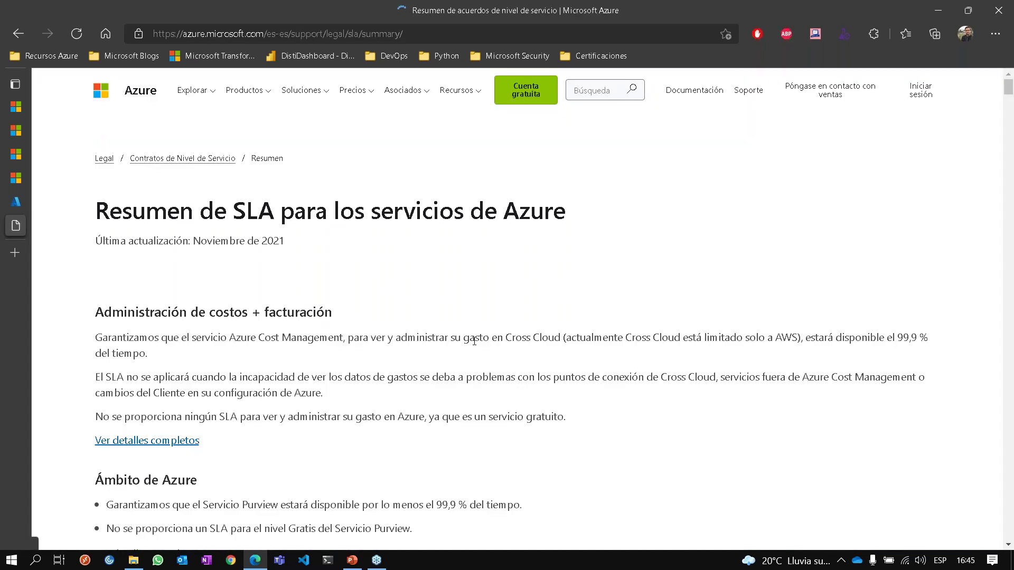
Find 'virtual machine' on the SLA summary page, then return to the search results.
scroll(474, 341, "down", 2)
scroll(474, 341, "down", 9)
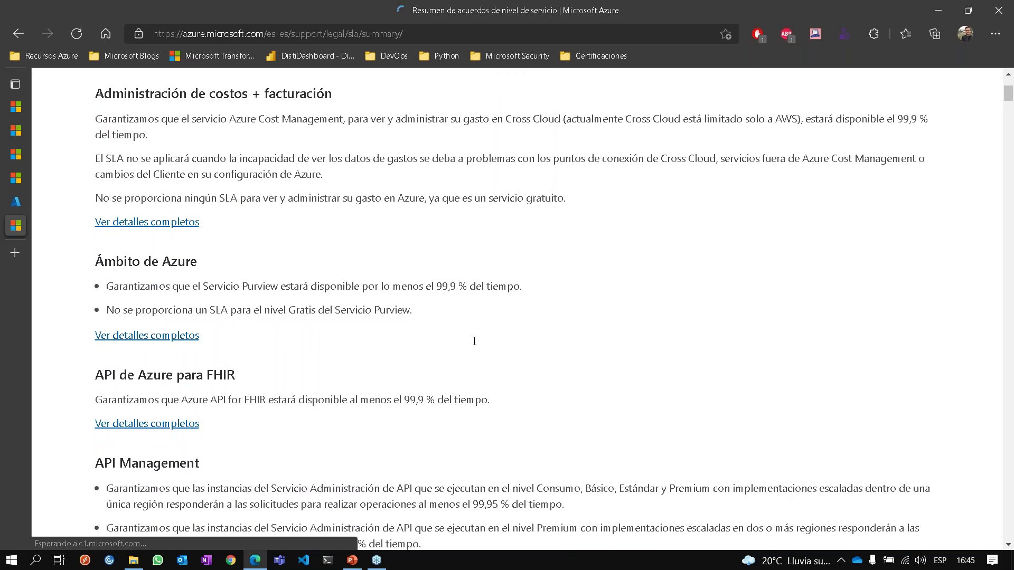
scroll(474, 341, "down", 13)
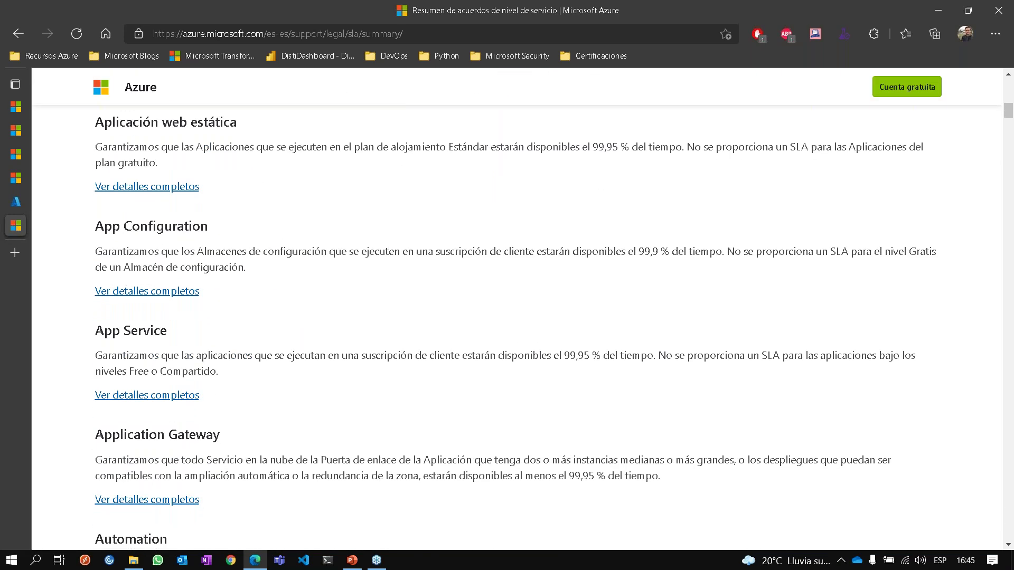
scroll(475, 341, "down", 2)
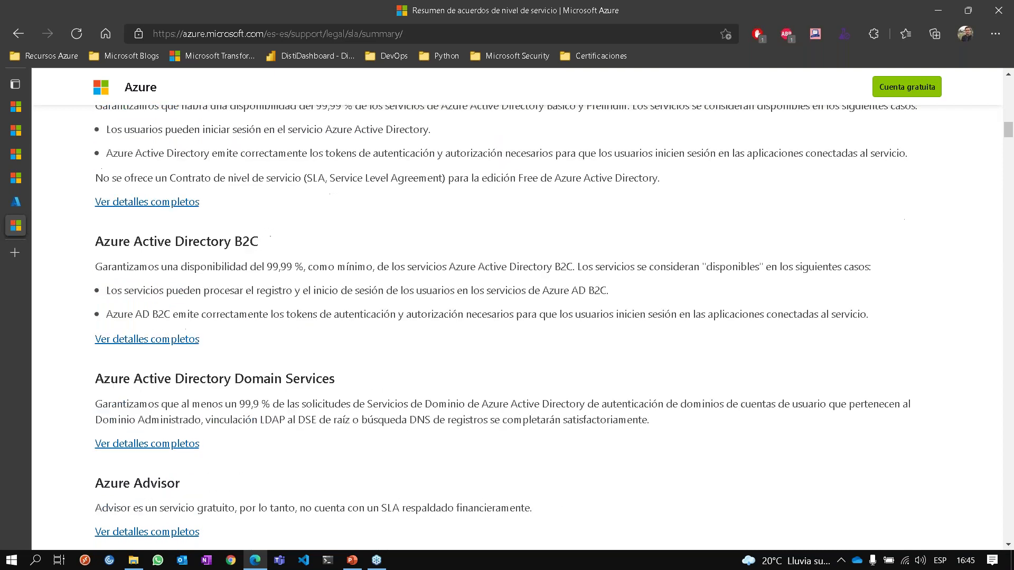
key("ctrl+f")
type("virtual ")
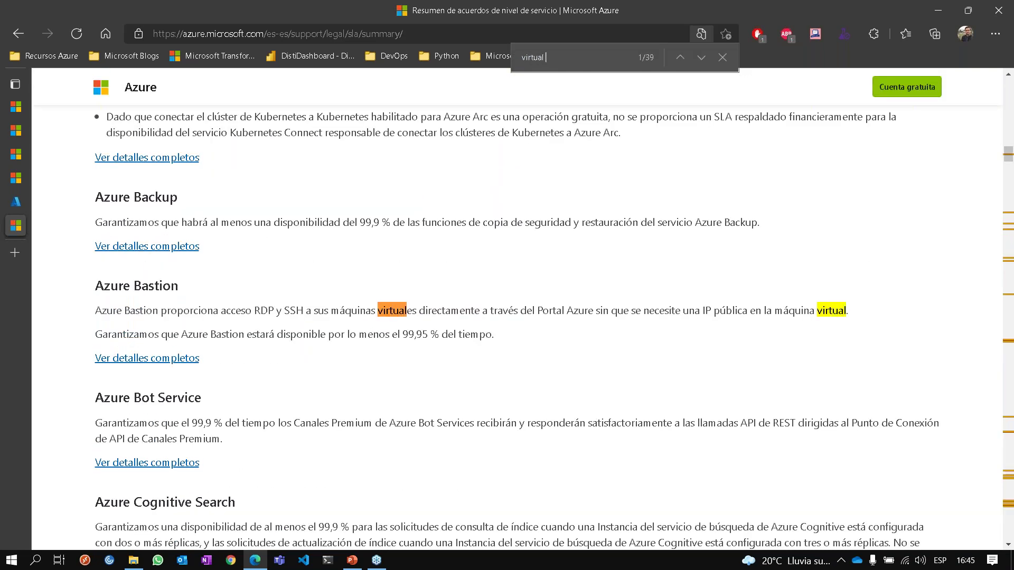
type("machine")
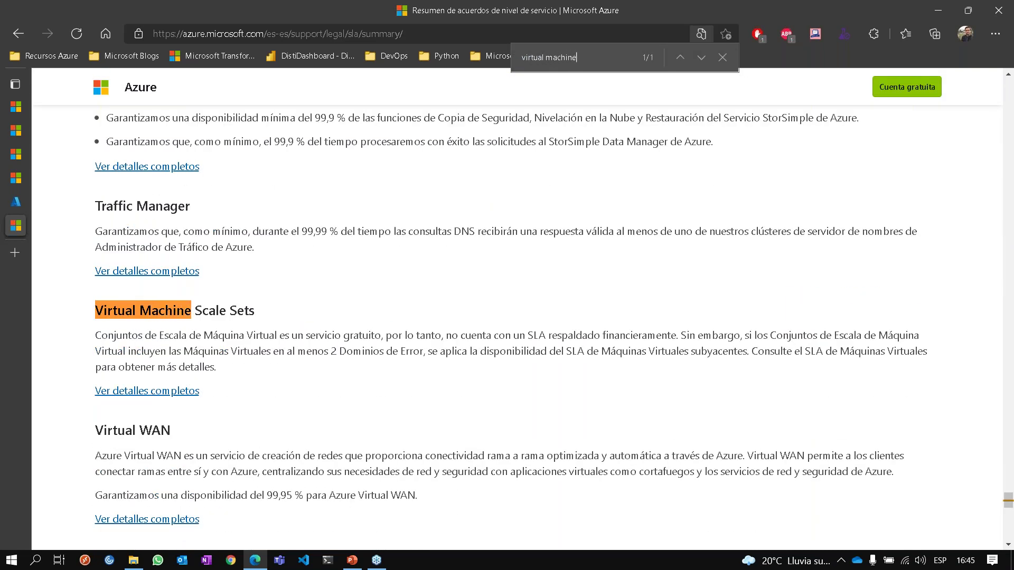
scroll(548, 327, "down", 6)
scroll(548, 327, "down", 3)
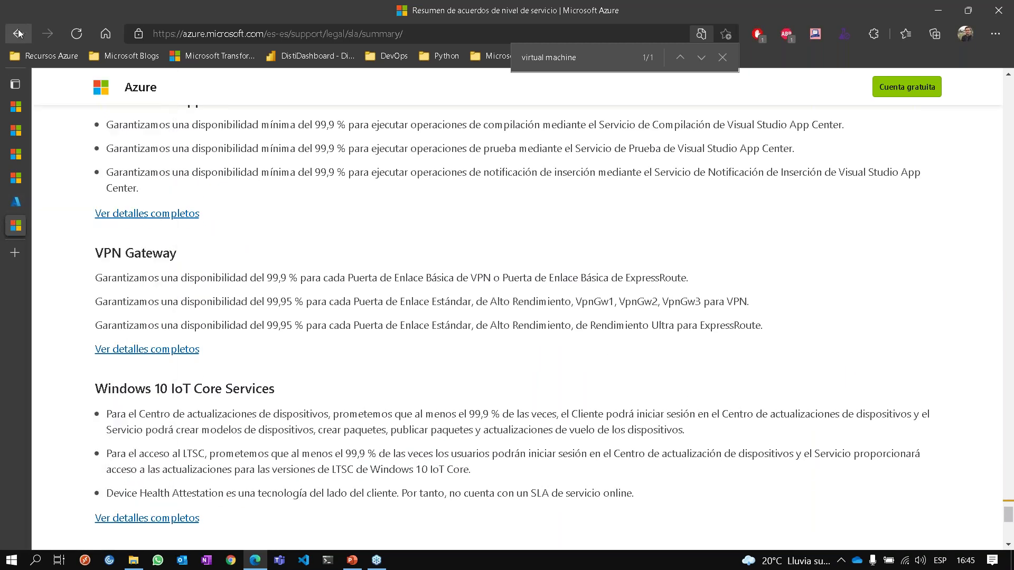
left_click(18, 34)
Expand the Cloud Services VM SLA question and open the English Service Level Agreements Summary.
scroll(304, 338, "down", 3)
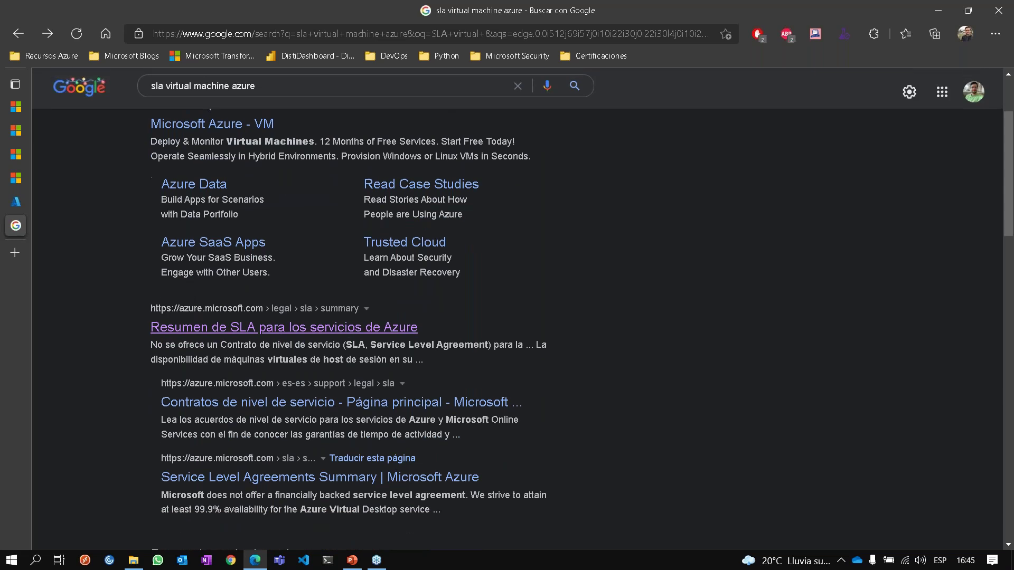
scroll(290, 468, "down", 1)
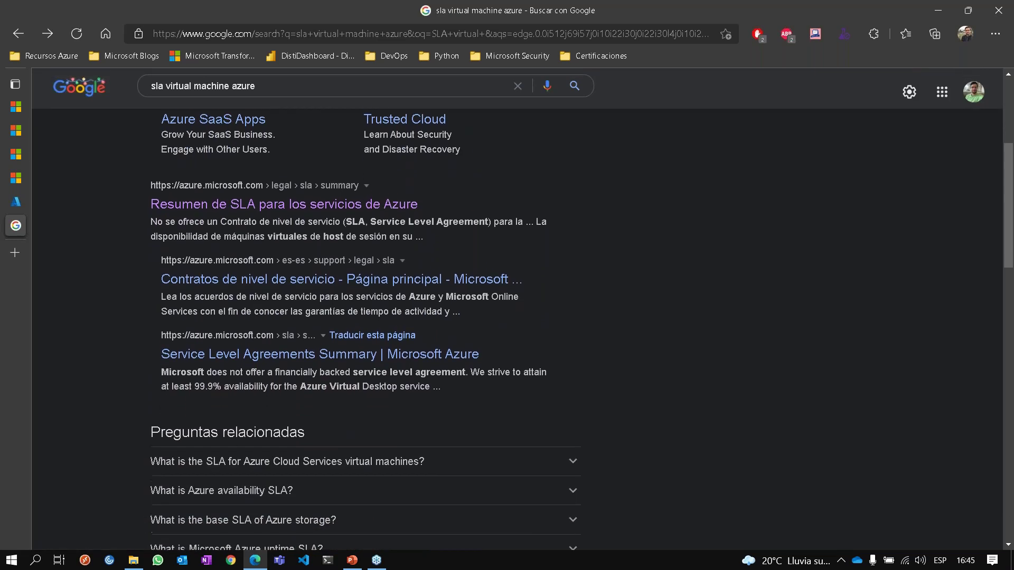
left_click(289, 469)
scroll(290, 469, "down", 1)
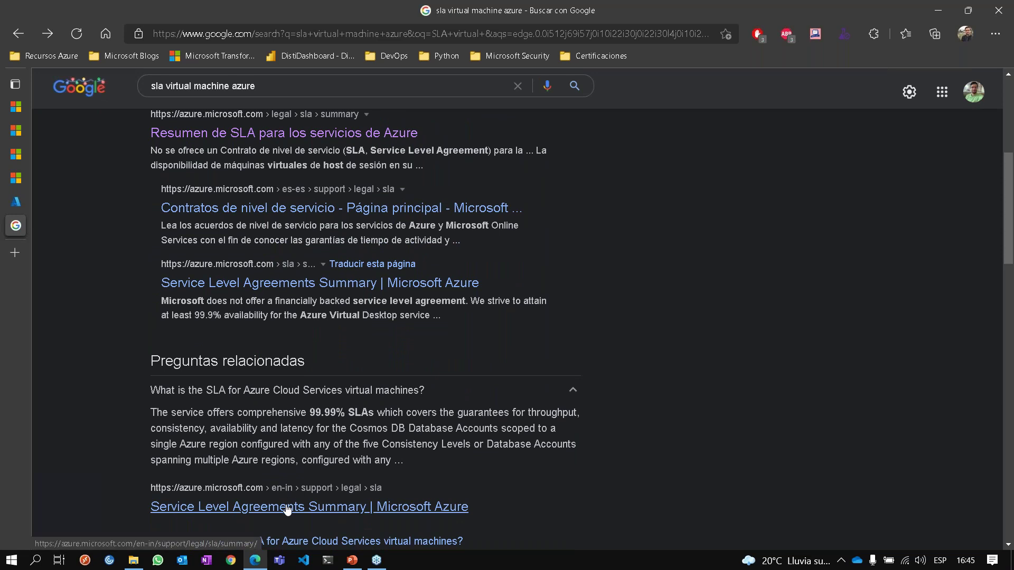
left_click(286, 508)
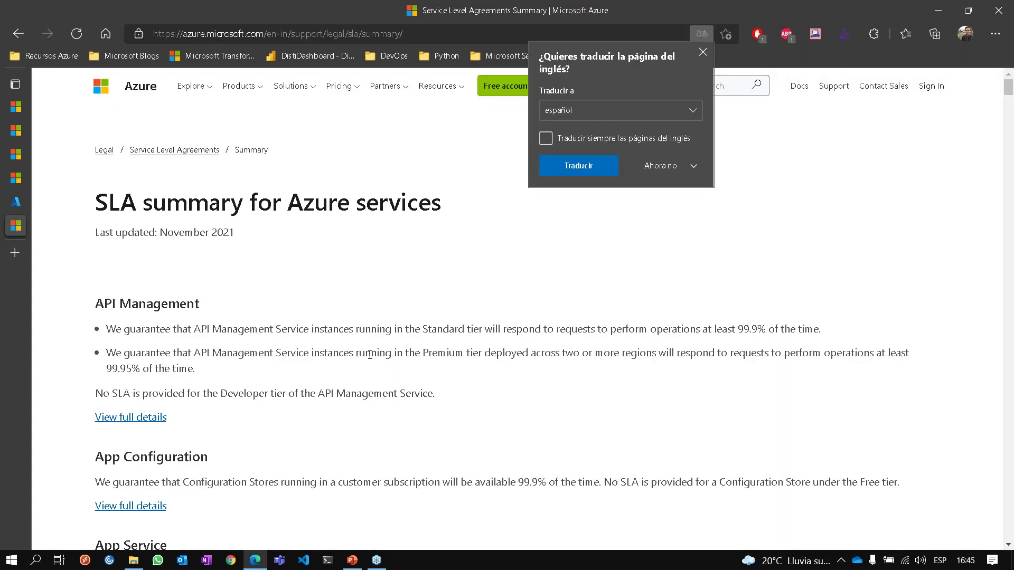
Decline the translation and survey popups, then search the SLA page for 'virtual machine'.
left_click(370, 355)
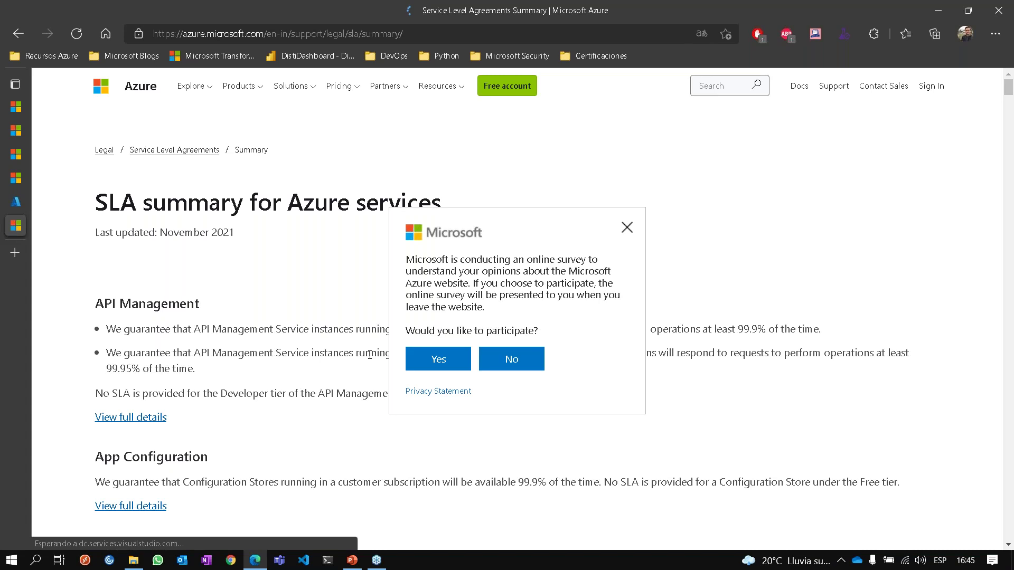
left_click(302, 359)
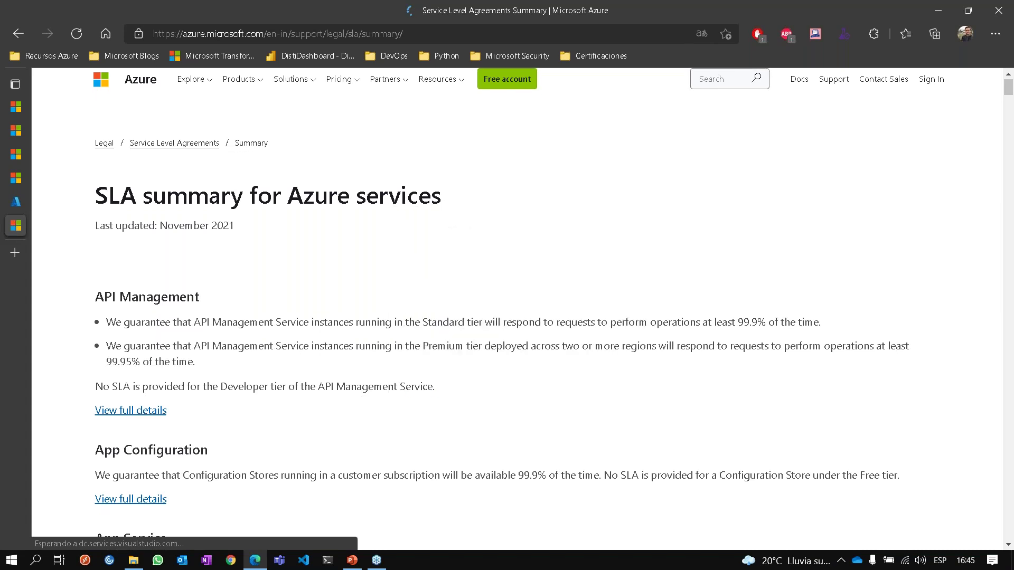
scroll(302, 359, "down", 9)
key("ctrl+f")
type("vi")
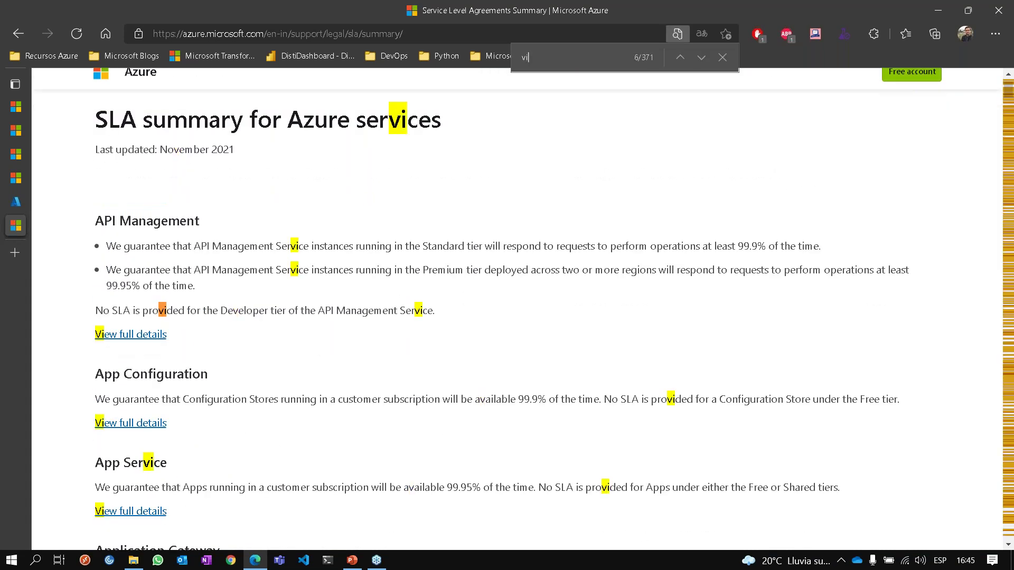
type("rtual machine")
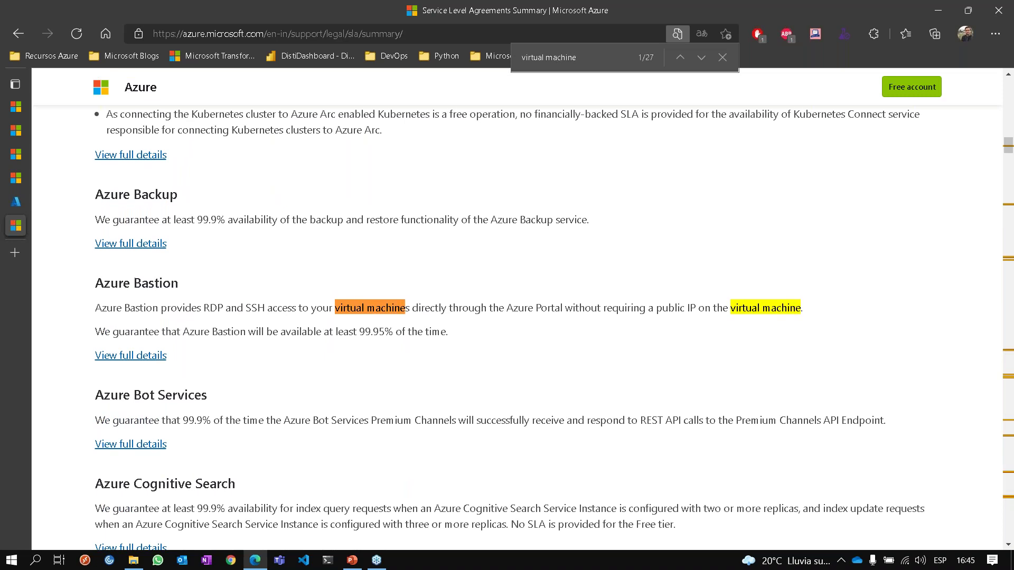
key("Escape")
Scan the English SLA summary entries, then return to the Create a virtual machine form.
scroll(507, 328, "down", 3)
scroll(506, 327, "down", 13)
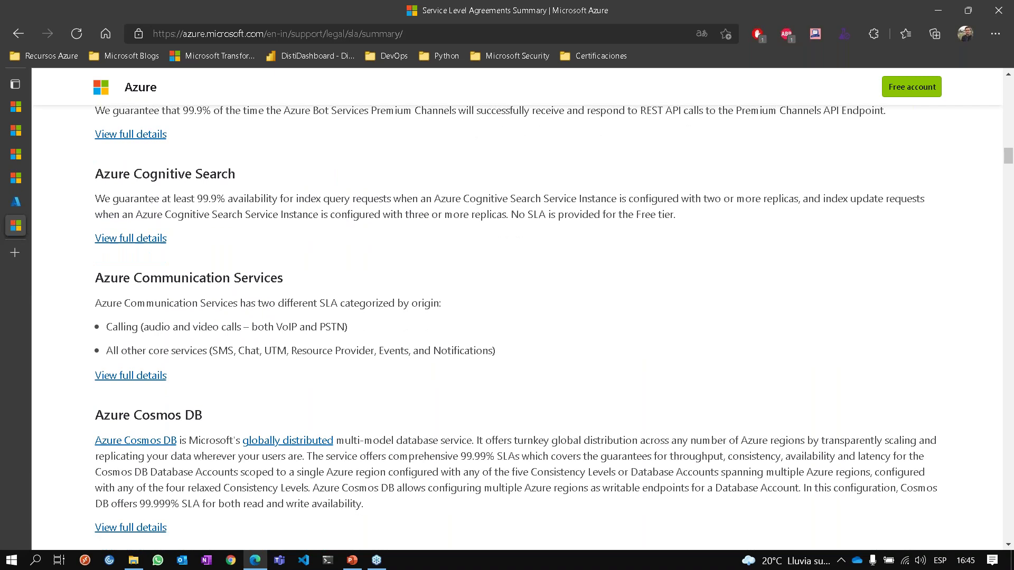
scroll(507, 328, "down", 14)
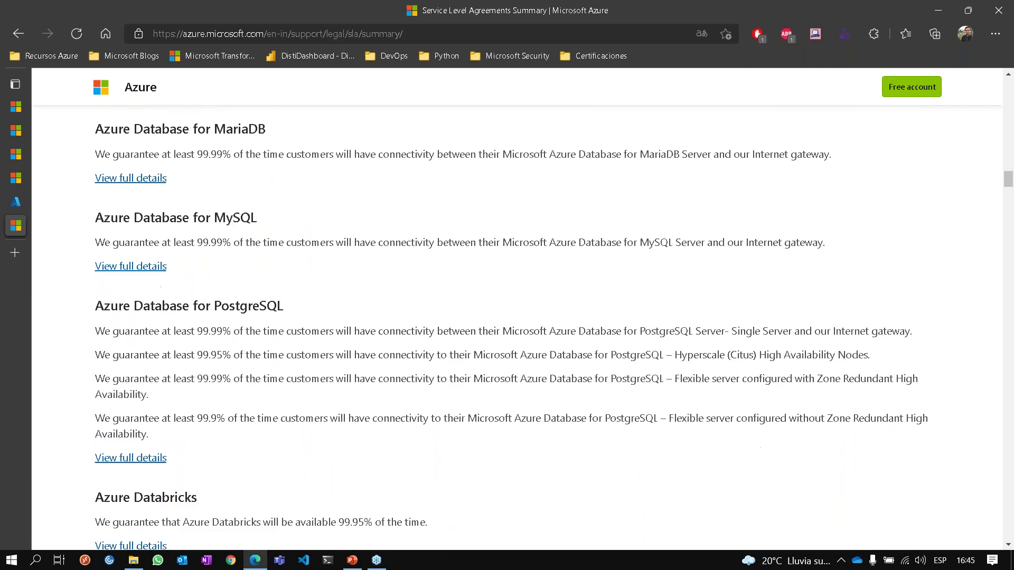
scroll(506, 327, "down", 3)
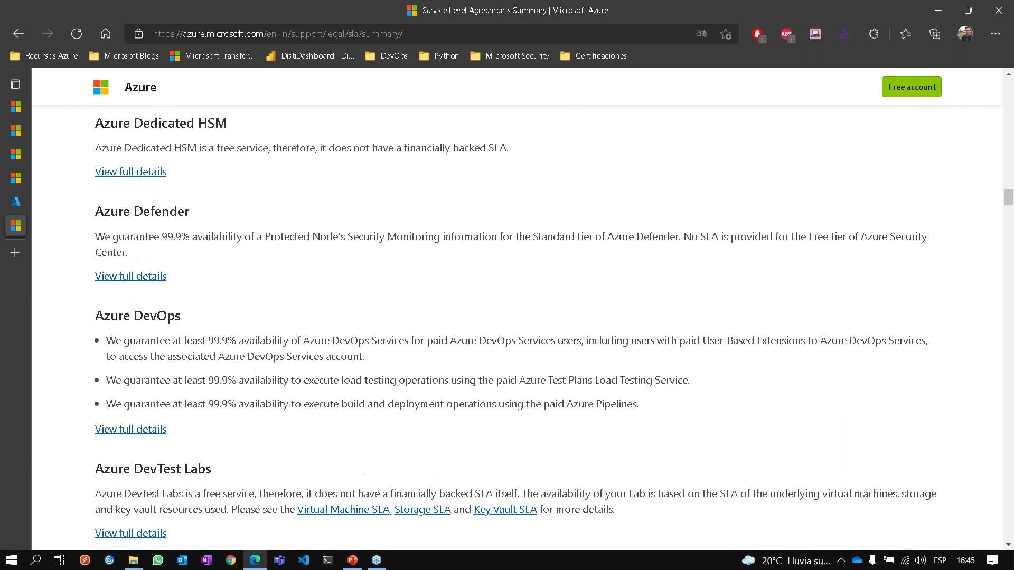
scroll(507, 327, "up", 10)
mouse_move(12, 205)
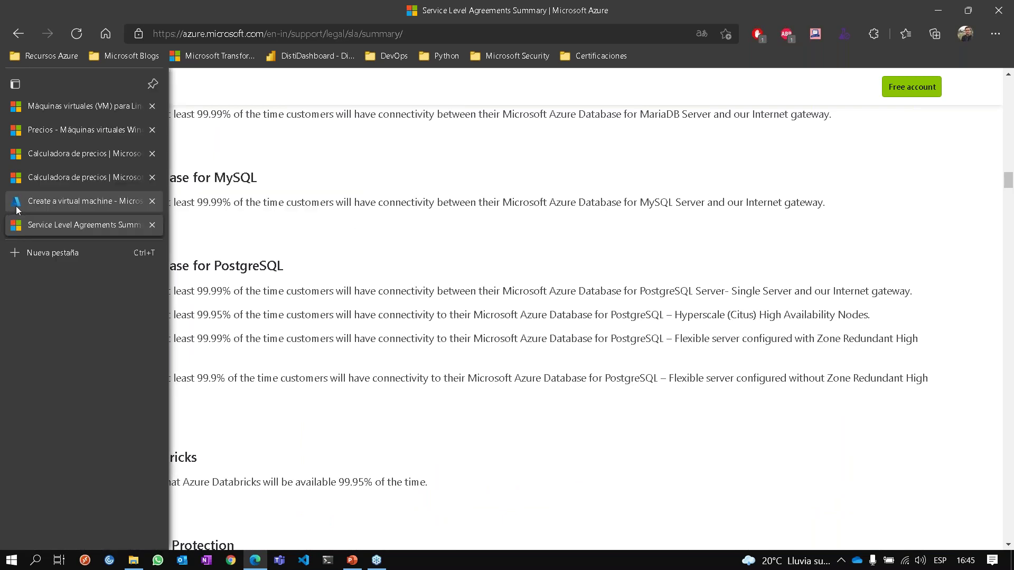
left_click(14, 205)
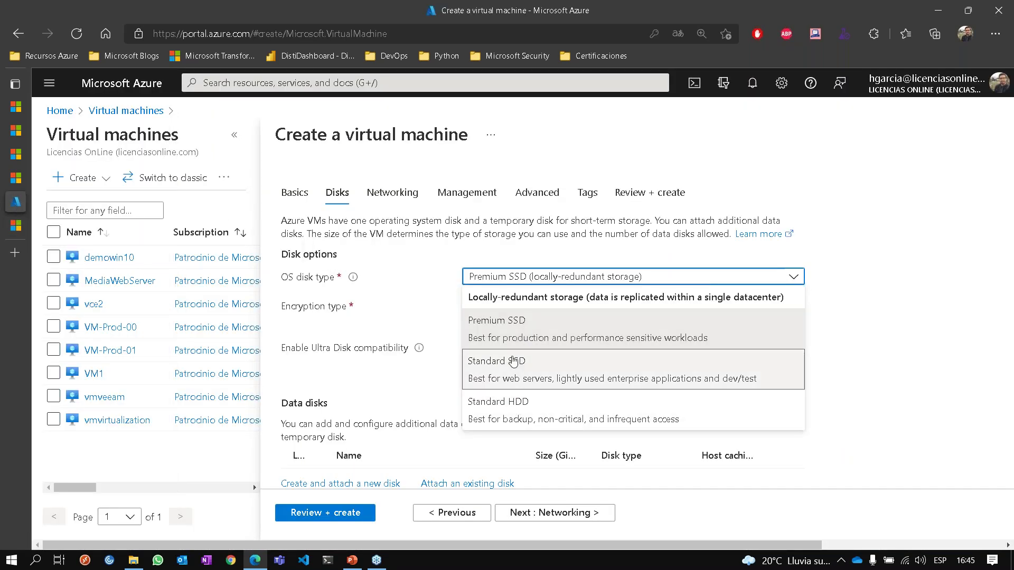